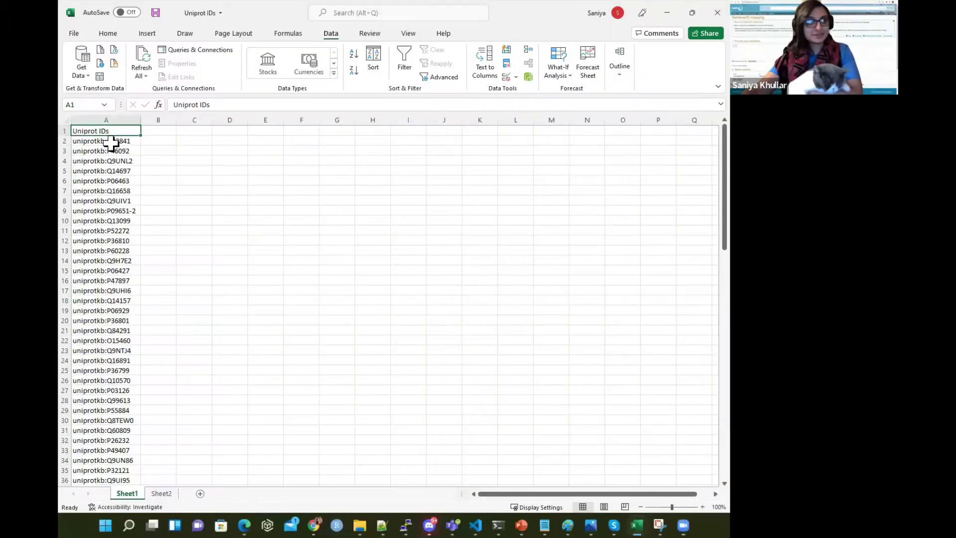
- Check the extent of the UniProt ID list in column A of Sheet1
{"action": "left_click", "coordinate": [107, 141]}
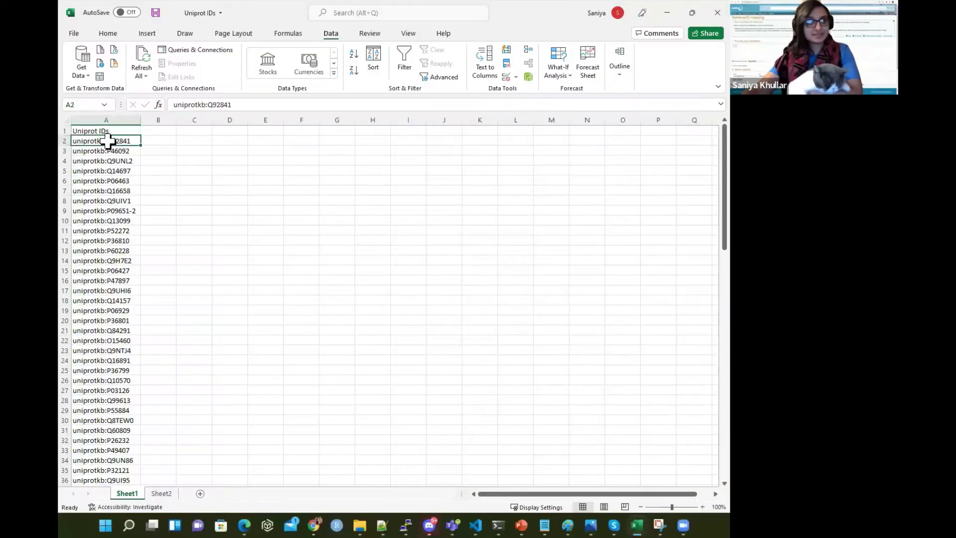
{"action": "key", "text": "ctrl+shift+Down"}
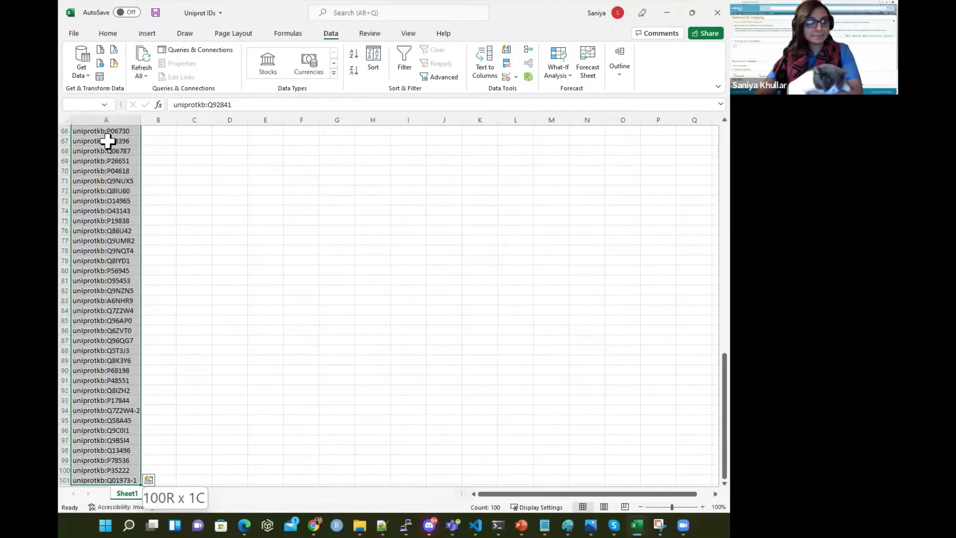
{"action": "key", "text": "ctrl+shift+Up"}
{"action": "left_click", "coordinate": [107, 140]}
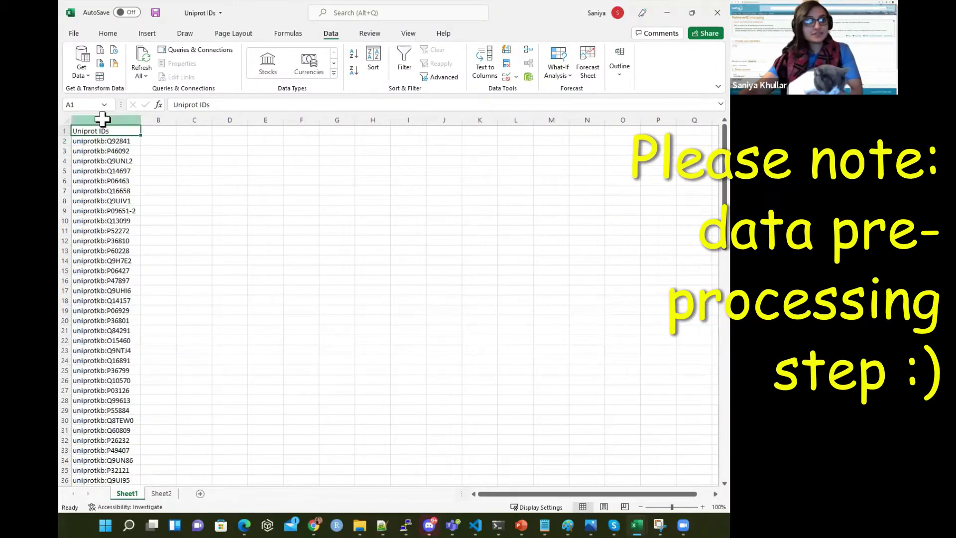
- Copy the whole Uniprot IDs column from Sheet1 into column A of Sheet2
{"action": "left_click", "coordinate": [104, 120]}
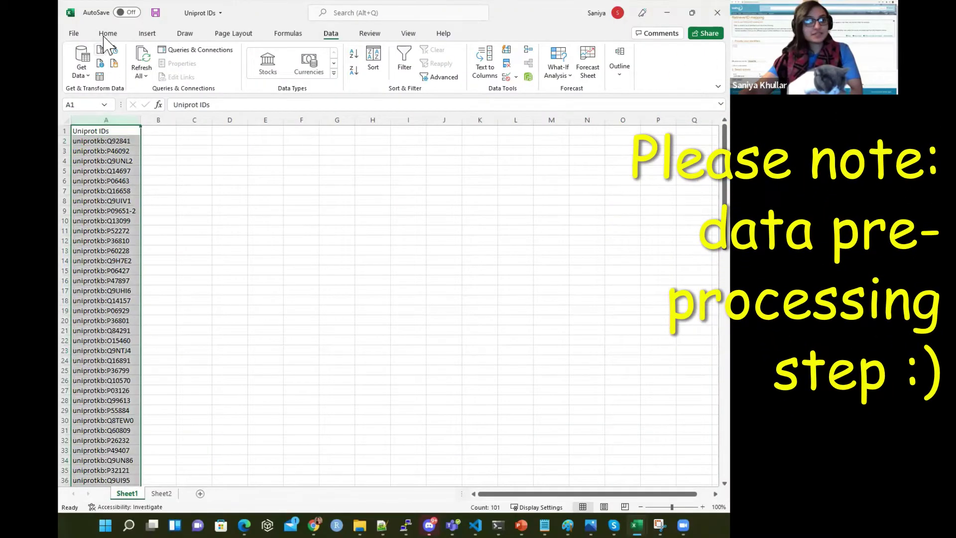
{"action": "left_click", "coordinate": [108, 33]}
{"action": "left_click", "coordinate": [127, 63]}
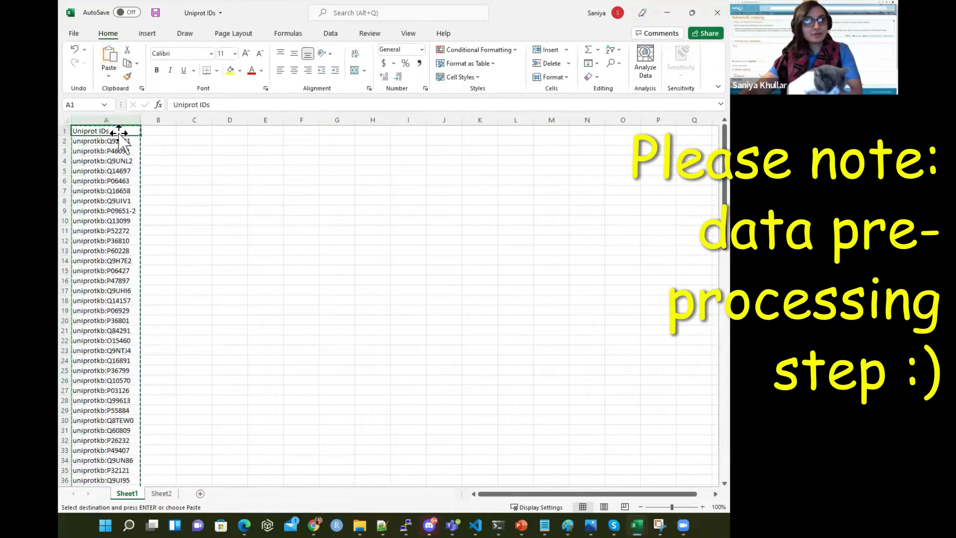
{"action": "left_click", "coordinate": [162, 494]}
{"action": "left_click", "coordinate": [103, 118]}
{"action": "left_click", "coordinate": [109, 57]}
- Split column A of Sheet2 at the colon using Text to Columns with delimited data
{"action": "left_click", "coordinate": [332, 34]}
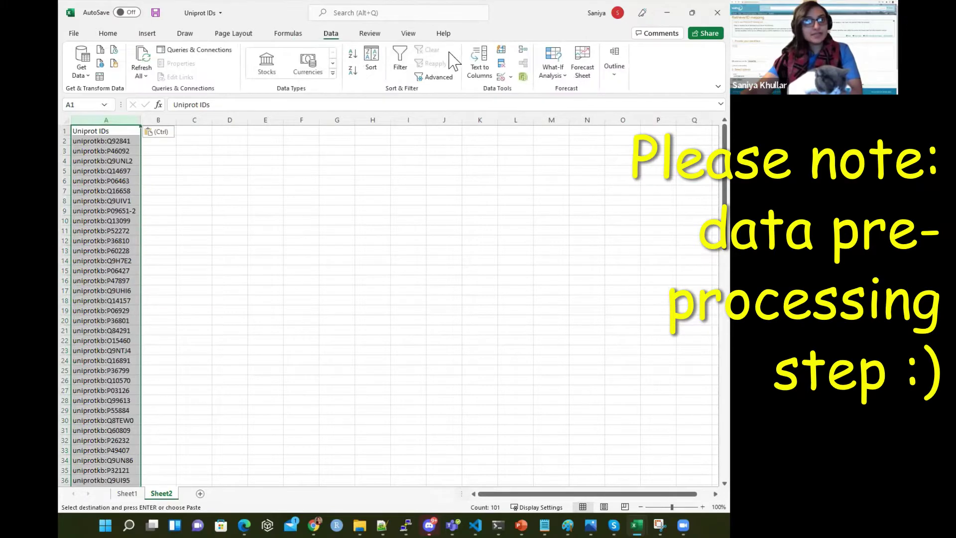
{"action": "left_click", "coordinate": [480, 64]}
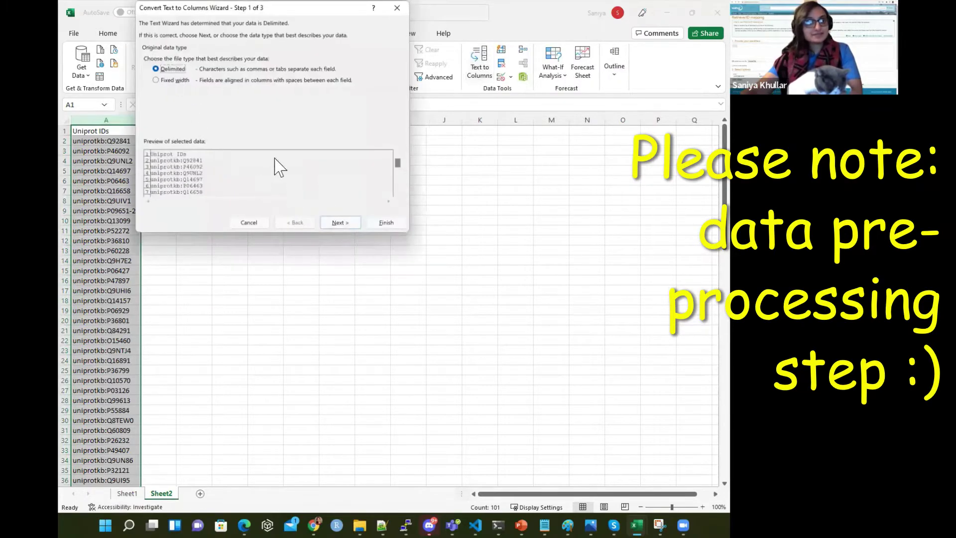
{"action": "left_click", "coordinate": [337, 224]}
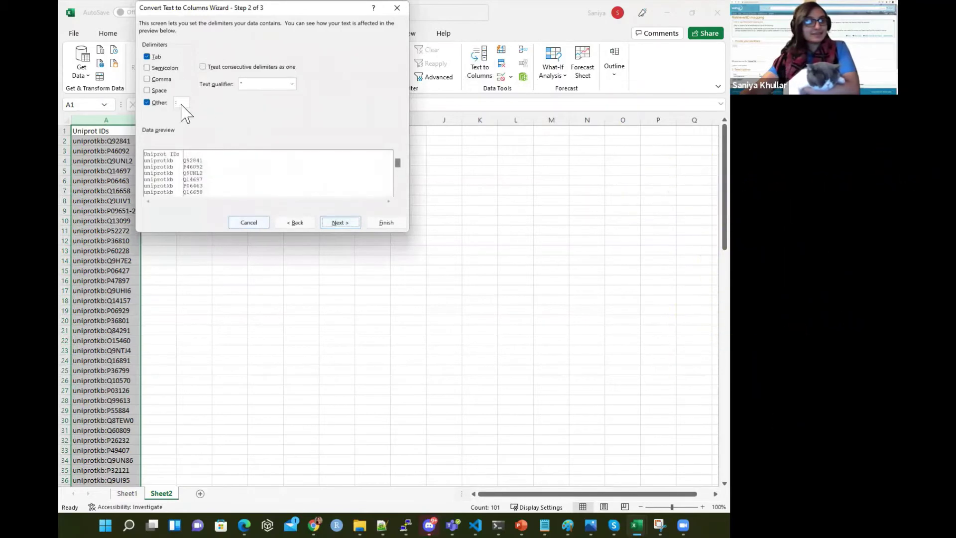
{"action": "left_click", "coordinate": [381, 223]}
{"action": "left_click", "coordinate": [128, 171]}
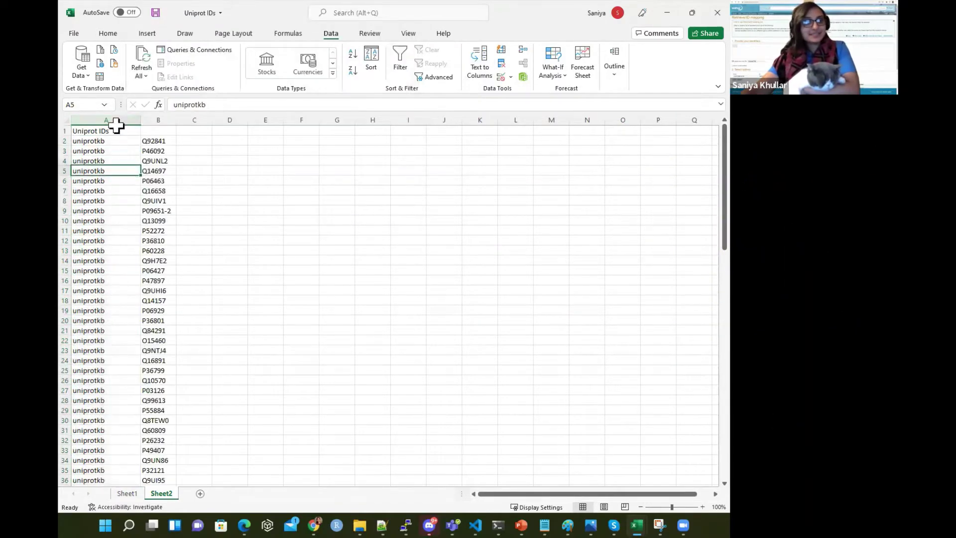
- Move the Uniprot IDs header from cell A1 to B1 in Sheet2
{"action": "left_click", "coordinate": [112, 131]}
{"action": "left_click_drag", "start_coordinate": [120, 135], "coordinate": [149, 132]}
- Delete column A with the uniprotkb prefixes from Sheet2 and save the workbook
{"action": "left_click", "coordinate": [115, 123]}
{"action": "left_click", "coordinate": [107, 33]}
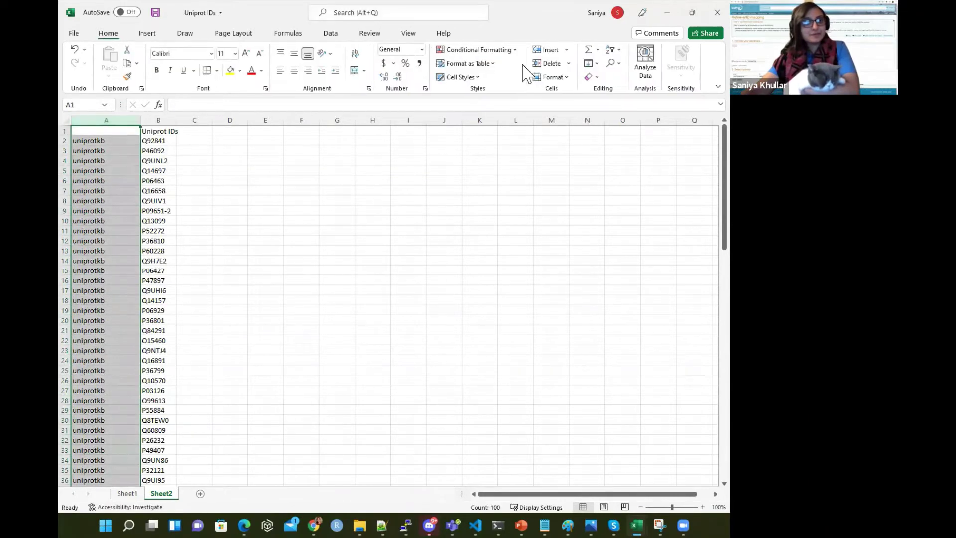
{"action": "left_click", "coordinate": [547, 63]}
{"action": "left_click", "coordinate": [156, 12]}
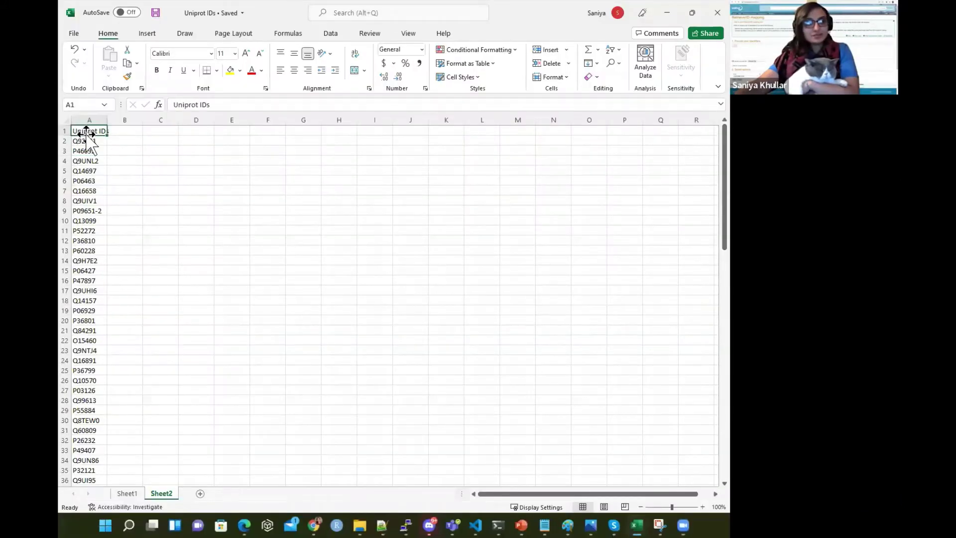
- Copy the UniProt IDs in A2:A101 without the header and switch to the UniProtKB help page in the browser
{"action": "left_click", "coordinate": [86, 140]}
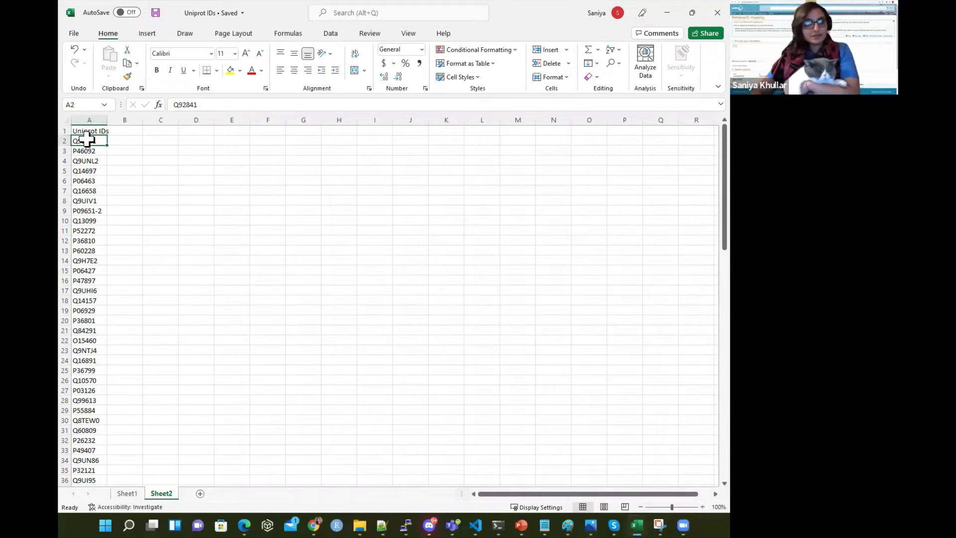
{"action": "key", "text": "ctrl+shift+Down"}
{"action": "key", "text": "ctrl+c"}
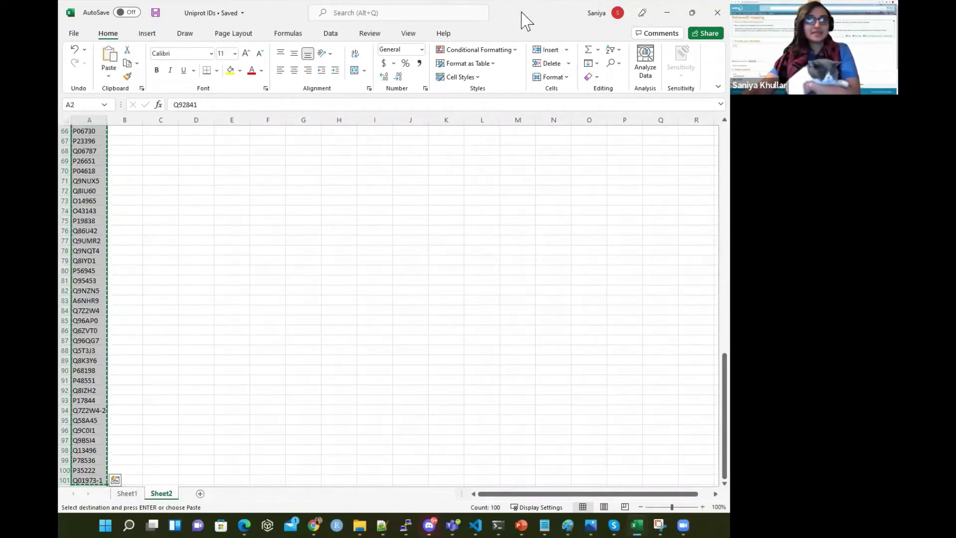
{"action": "key", "text": "super+Down"}
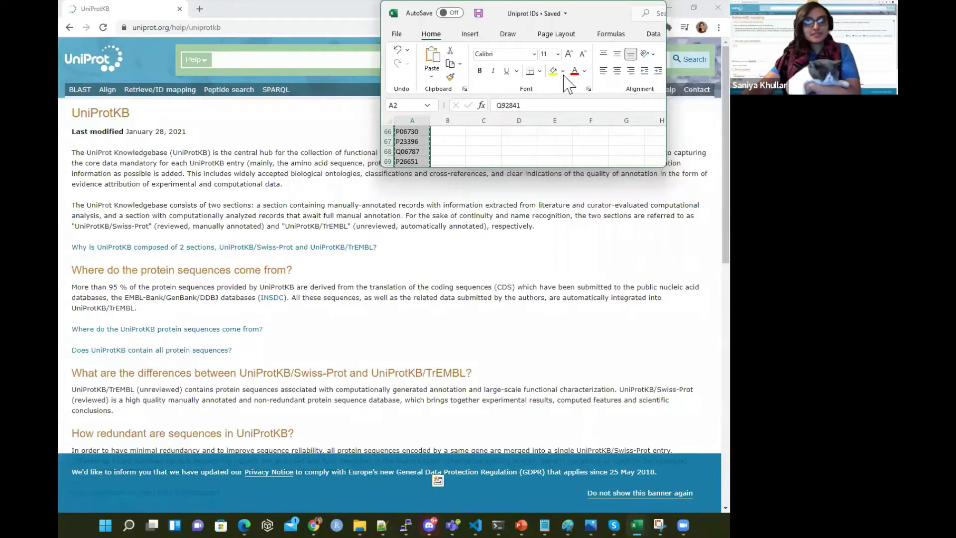
{"action": "left_click", "coordinate": [437, 481]}
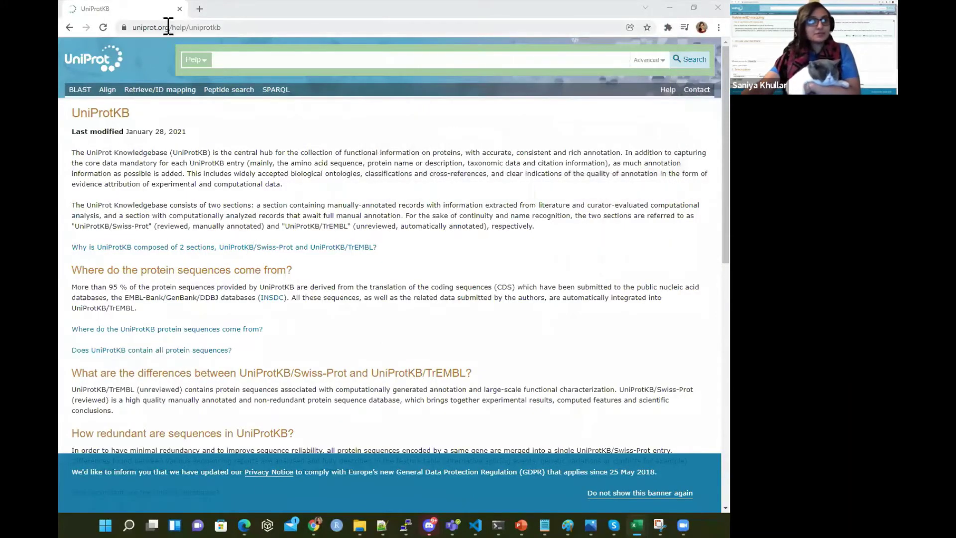
{"action": "left_click", "coordinate": [201, 30]}
{"action": "left_click", "coordinate": [145, 145]}
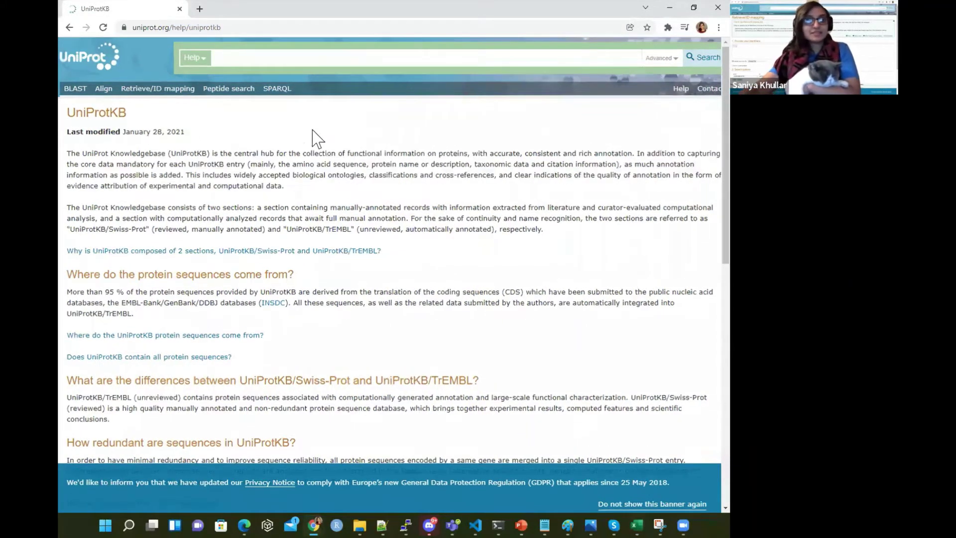
- Read through the UniProtKB help page, focusing on the introduction describing the protein data each entry holds
{"action": "left_click_drag", "start_coordinate": [353, 151], "coordinate": [626, 155]}
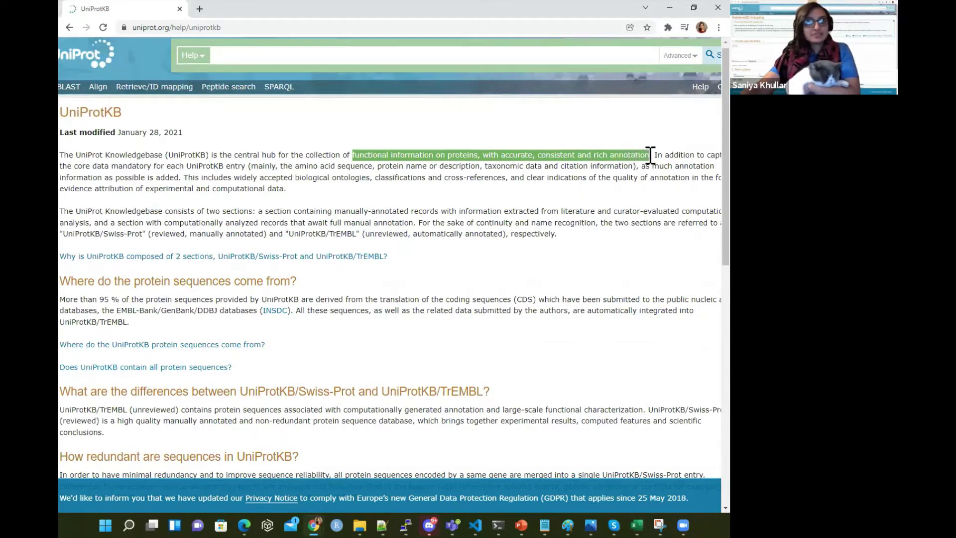
{"action": "left_click", "coordinate": [284, 154]}
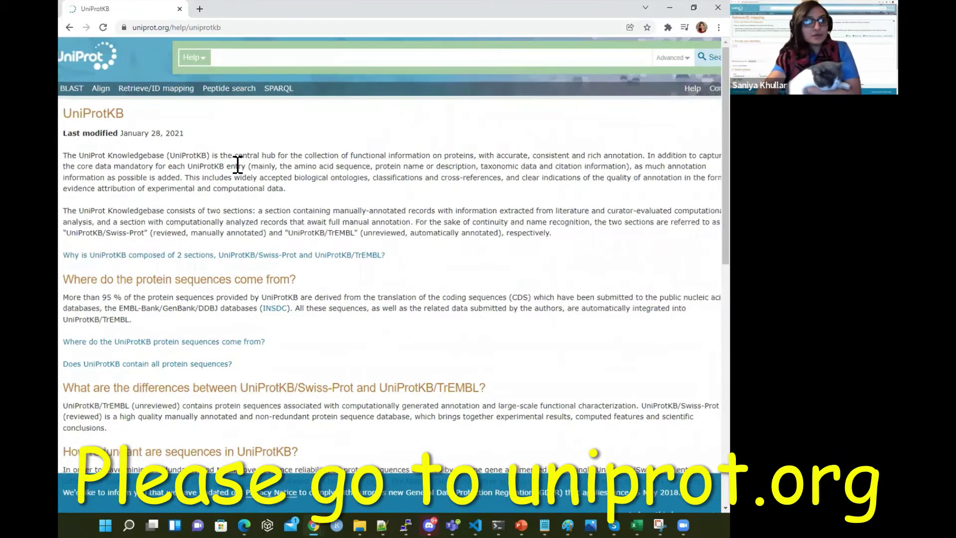
{"action": "left_click_drag", "start_coordinate": [293, 162], "coordinate": [507, 164]}
{"action": "double_click", "coordinate": [447, 152]}
{"action": "left_click_drag", "start_coordinate": [598, 159], "coordinate": [204, 178]}
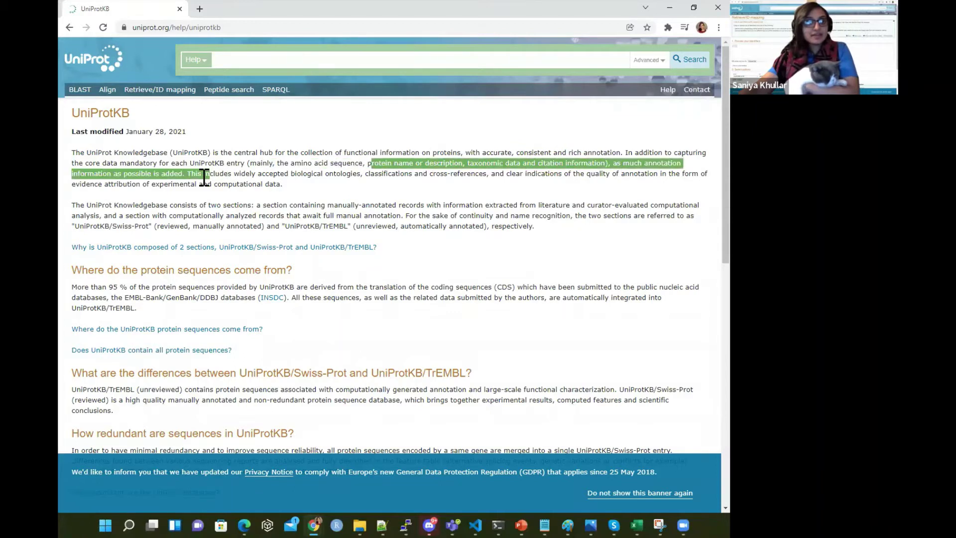
{"action": "left_click", "coordinate": [181, 173]}
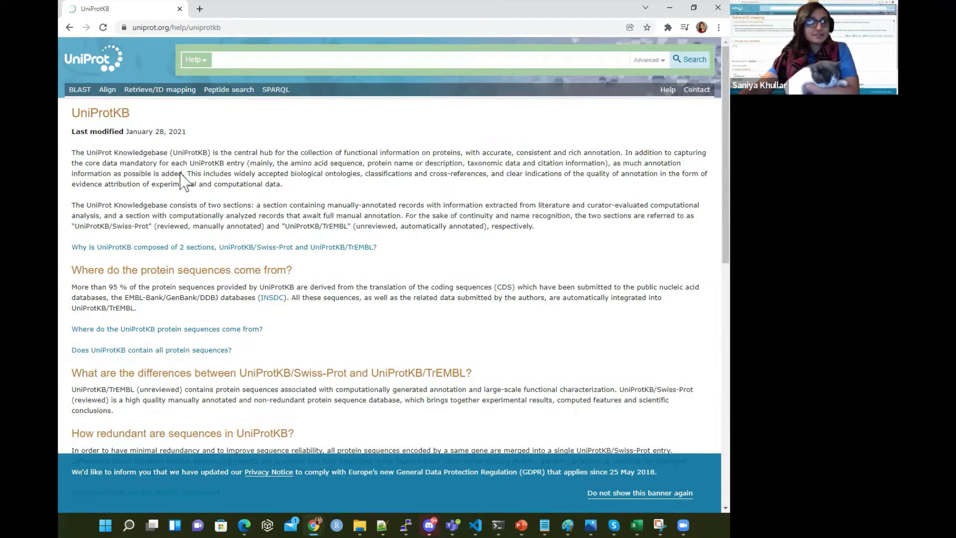
{"action": "scroll", "coordinate": [583, 145], "scroll_direction": "down", "scroll_amount": 5}
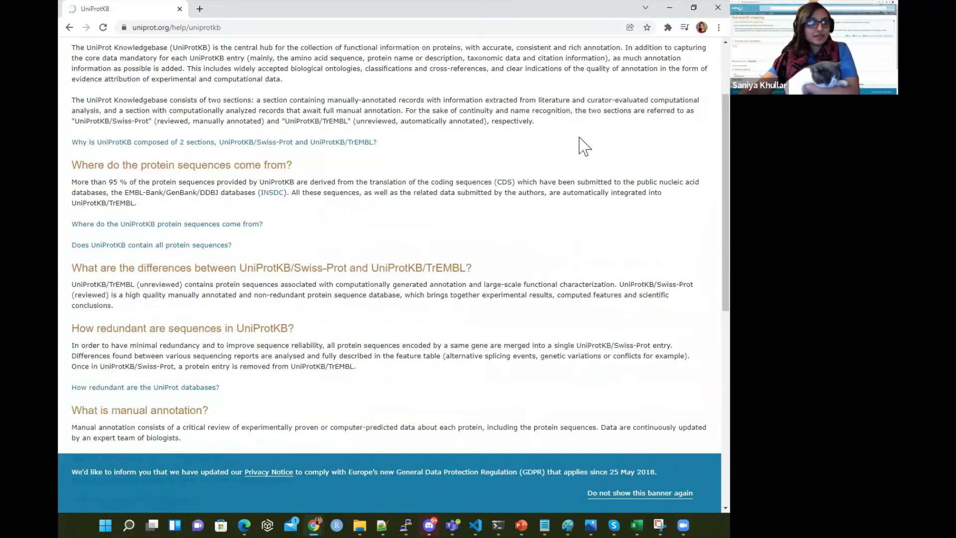
{"action": "scroll", "coordinate": [519, 288], "scroll_direction": "down", "scroll_amount": 1}
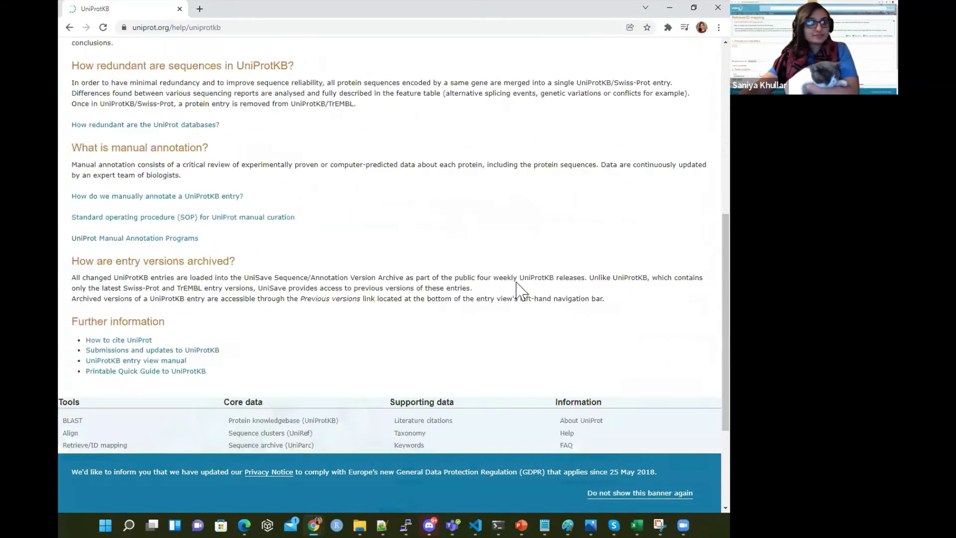
{"action": "scroll", "coordinate": [519, 288], "scroll_direction": "up", "scroll_amount": 5}
{"action": "scroll", "coordinate": [518, 289], "scroll_direction": "up", "scroll_amount": 3}
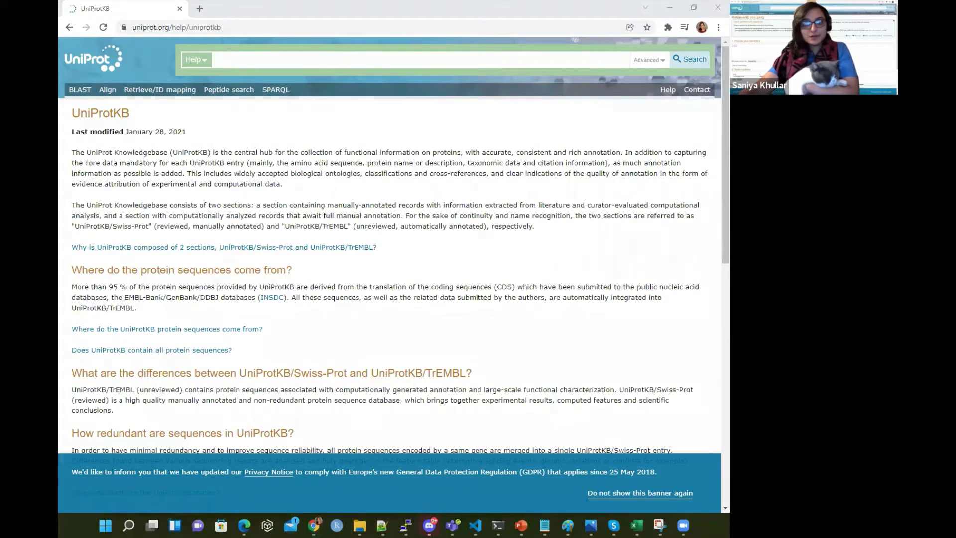
- Open UniProt's Retrieve/ID mapping tool and paste the copied UniProt IDs into the identifiers field
{"action": "left_click_drag", "start_coordinate": [118, 80], "coordinate": [202, 99]}
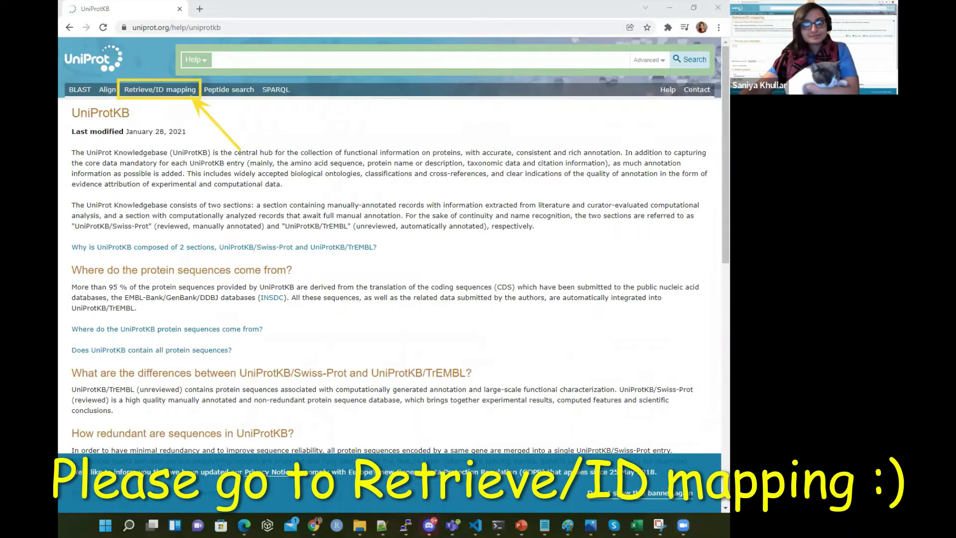
{"action": "left_click", "coordinate": [151, 95]}
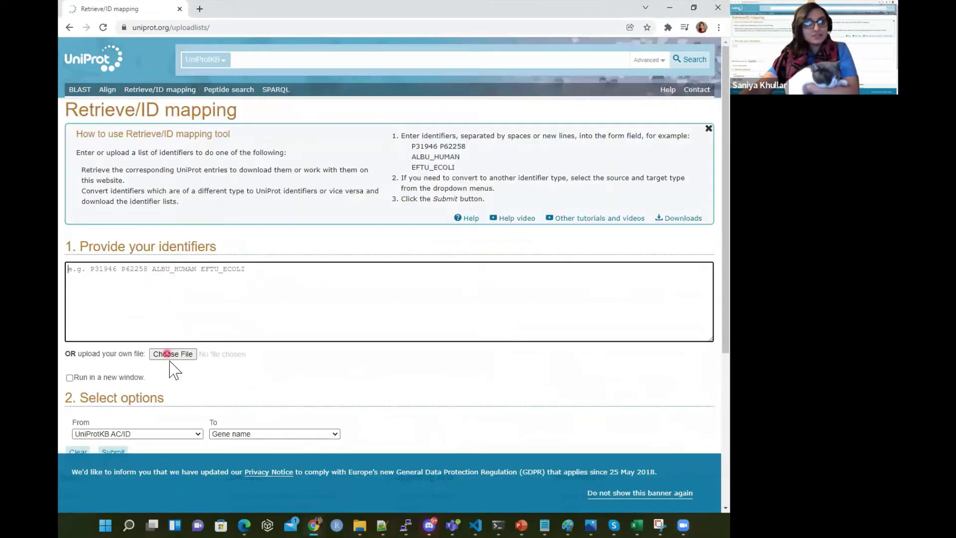
{"action": "left_click", "coordinate": [215, 282]}
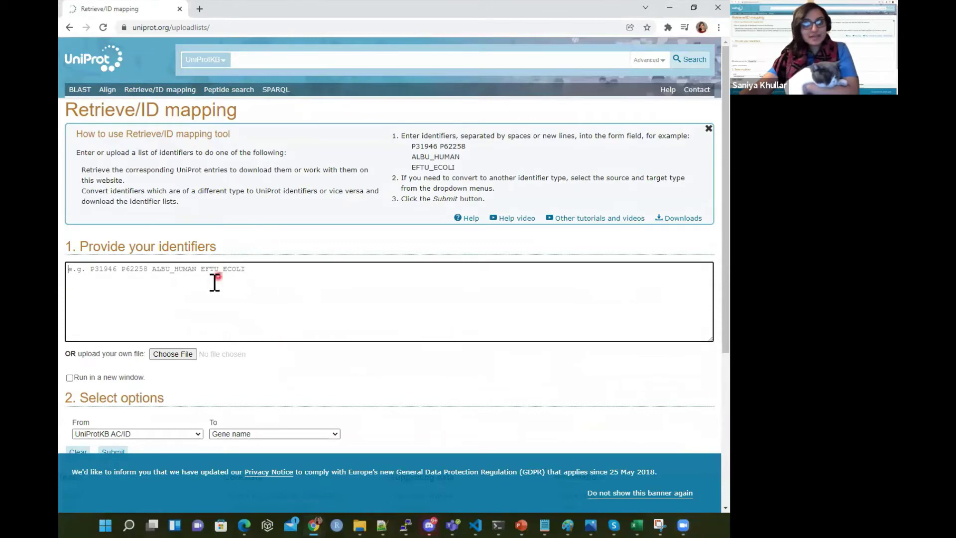
{"action": "key", "text": "ctrl+v"}
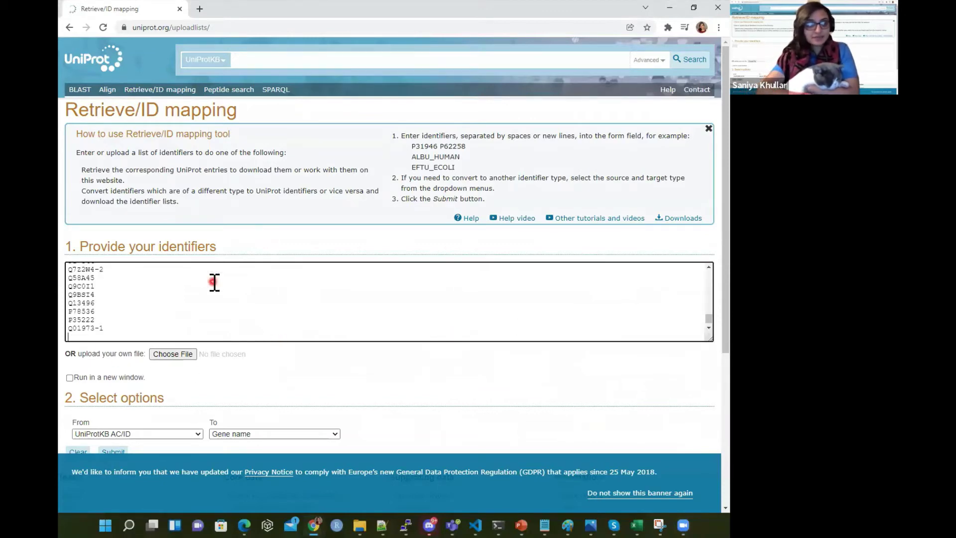
{"action": "scroll", "coordinate": [215, 283], "scroll_direction": "up", "scroll_amount": 15}
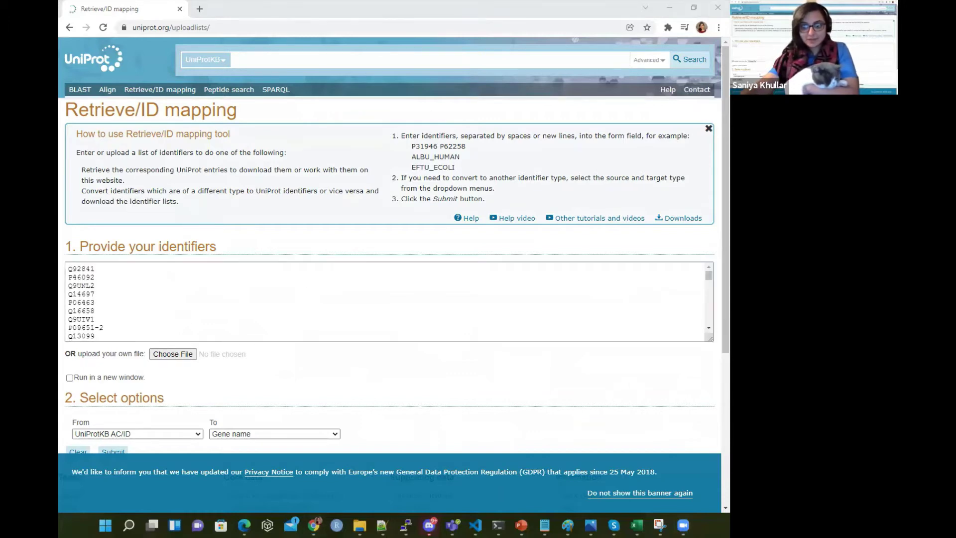
- Compare the pasted identifiers with column A of Sheet2 in the Uniprot IDs workbook in Excel
{"action": "key", "text": "alt+Tab"}
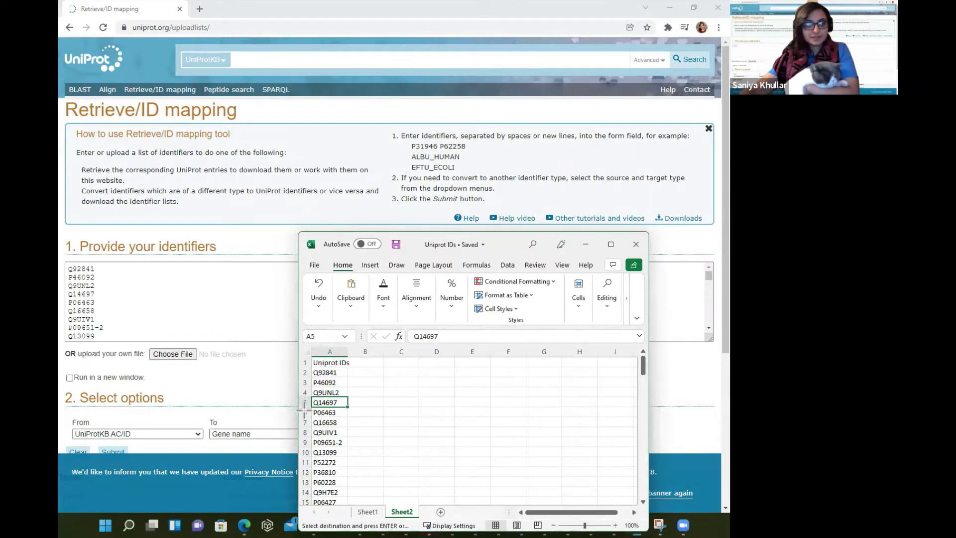
{"action": "left_click_drag", "start_coordinate": [304, 410], "coordinate": [136, 302]}
{"action": "left_click_drag", "start_coordinate": [319, 349], "coordinate": [310, 514]}
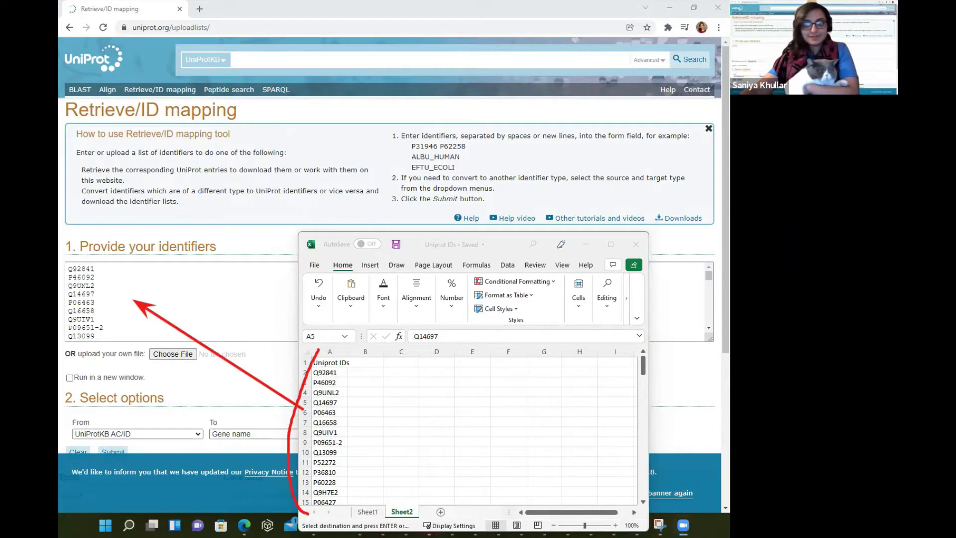
- Return to the browser and read the instructions on how to use the Retrieve/ID mapping tool
{"action": "left_click_drag", "start_coordinate": [78, 153], "coordinate": [296, 157]}
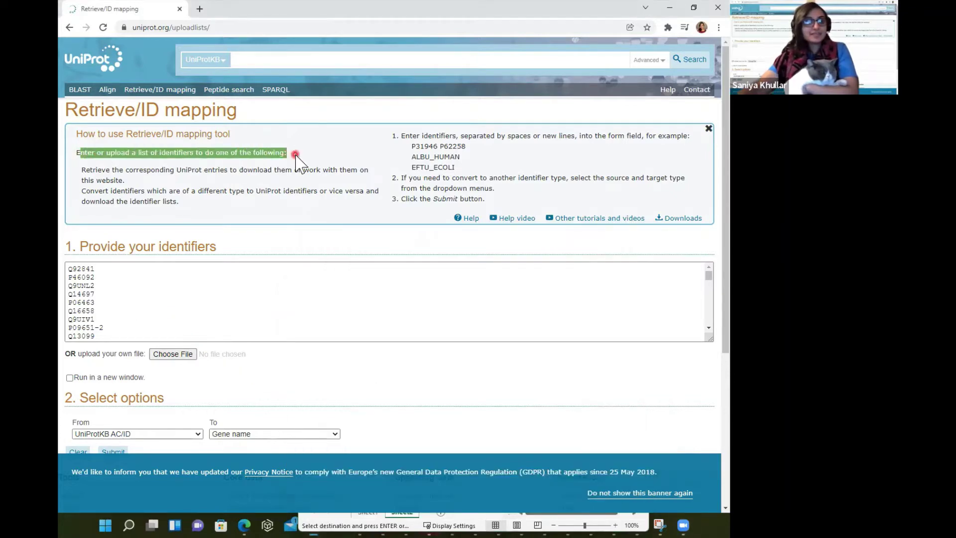
{"action": "left_click_drag", "start_coordinate": [80, 169], "coordinate": [294, 180]}
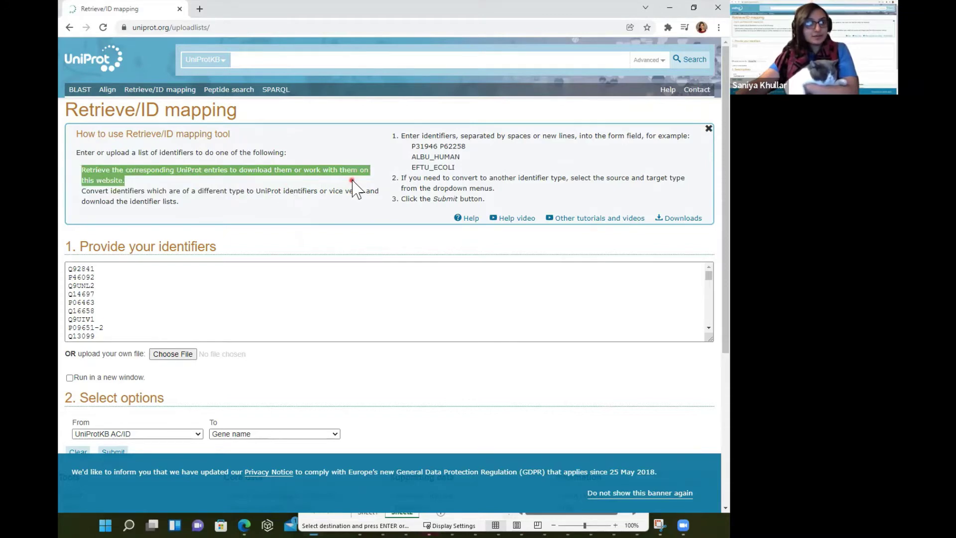
{"action": "left_click", "coordinate": [335, 192]}
{"action": "left_click_drag", "start_coordinate": [80, 191], "coordinate": [346, 211]}
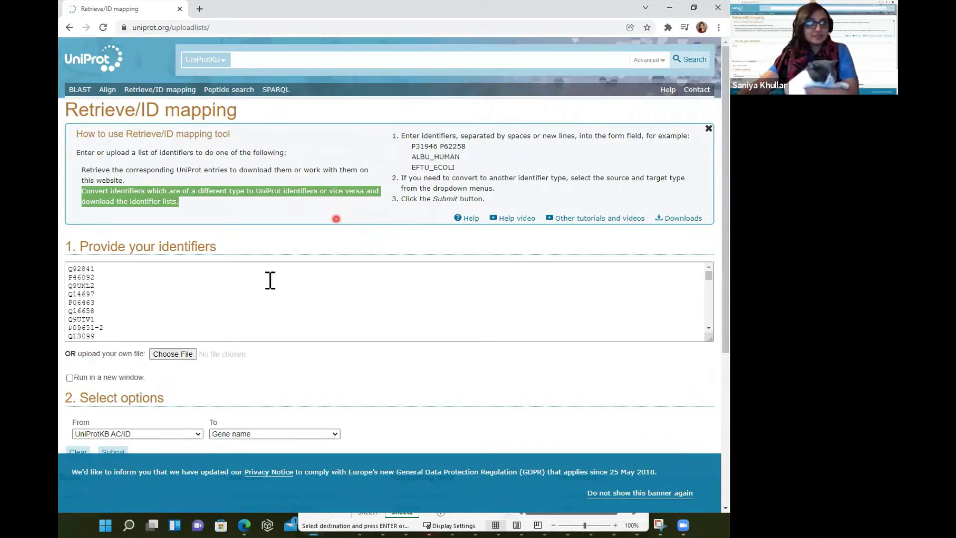
- Review the pasted identifier list to its end and bring the From and To mapping options into view
{"action": "left_click", "coordinate": [210, 317]}
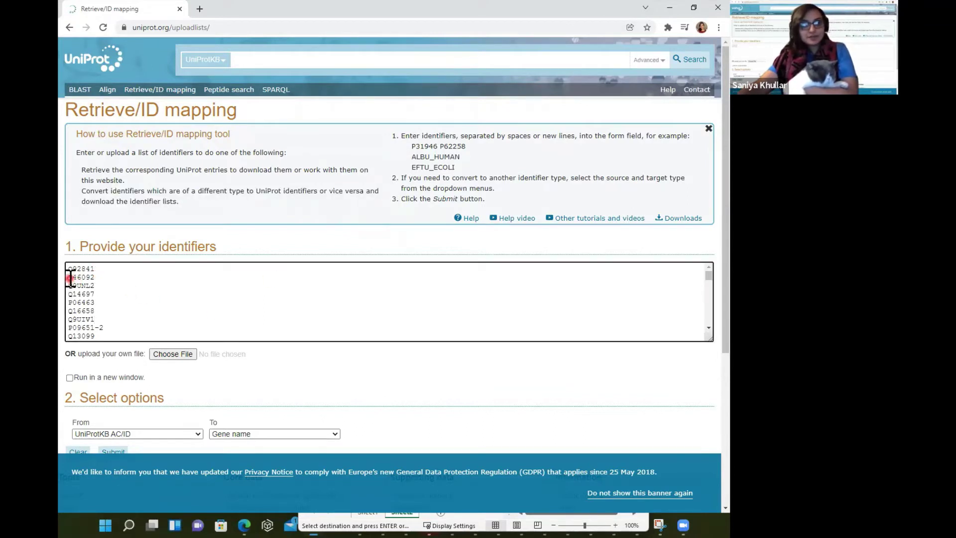
{"action": "left_click_drag", "start_coordinate": [70, 270], "coordinate": [122, 341]}
{"action": "left_click", "coordinate": [118, 321]}
{"action": "scroll", "coordinate": [118, 320], "scroll_direction": "down", "scroll_amount": 3}
{"action": "scroll", "coordinate": [202, 414], "scroll_direction": "down", "scroll_amount": 1}
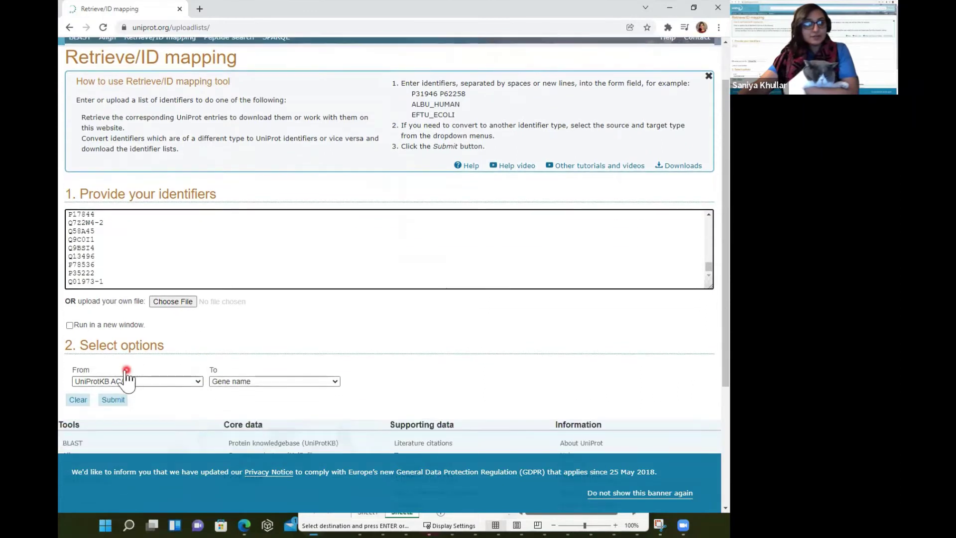
- Choose UniProtKB AC/ID as the From option and check it against the prefixed IDs on Sheet1 of the Uniprot IDs workbook in Excel
{"action": "left_click", "coordinate": [117, 380]}
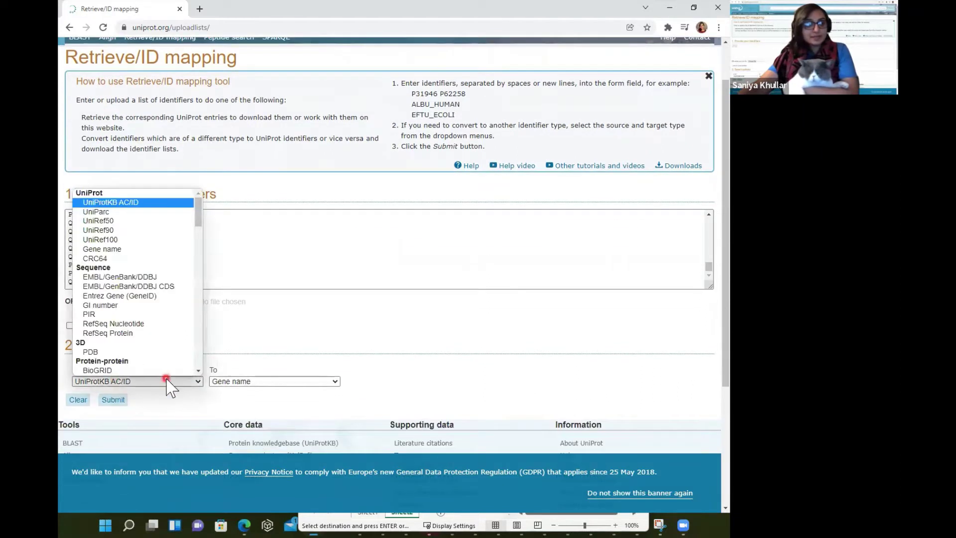
{"action": "left_click", "coordinate": [134, 202]}
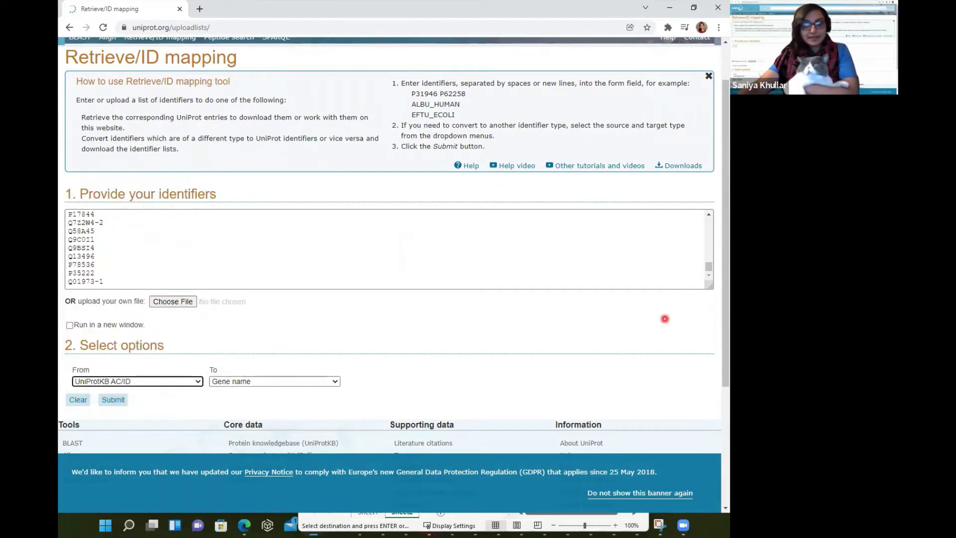
{"action": "key", "text": "alt+Tab"}
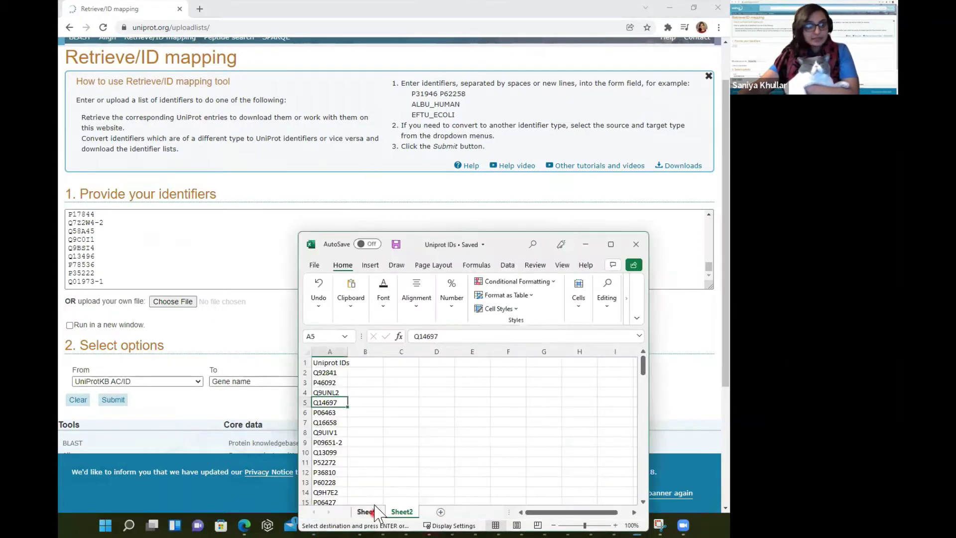
{"action": "left_click", "coordinate": [368, 512]}
{"action": "left_click", "coordinate": [343, 372]}
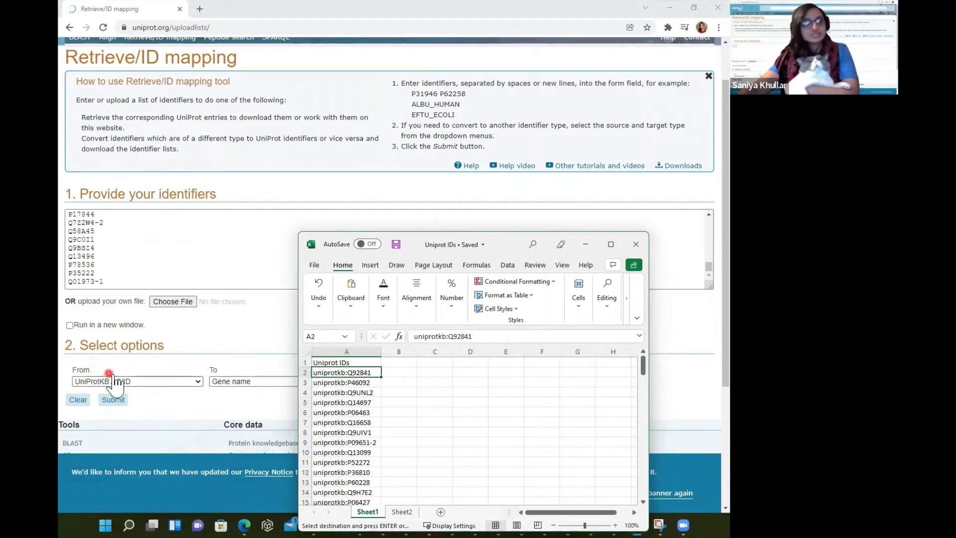
- Return to the browser and choose Gene name as the To option for the mapping
{"action": "left_click", "coordinate": [244, 369]}
{"action": "left_click", "coordinate": [245, 381]}
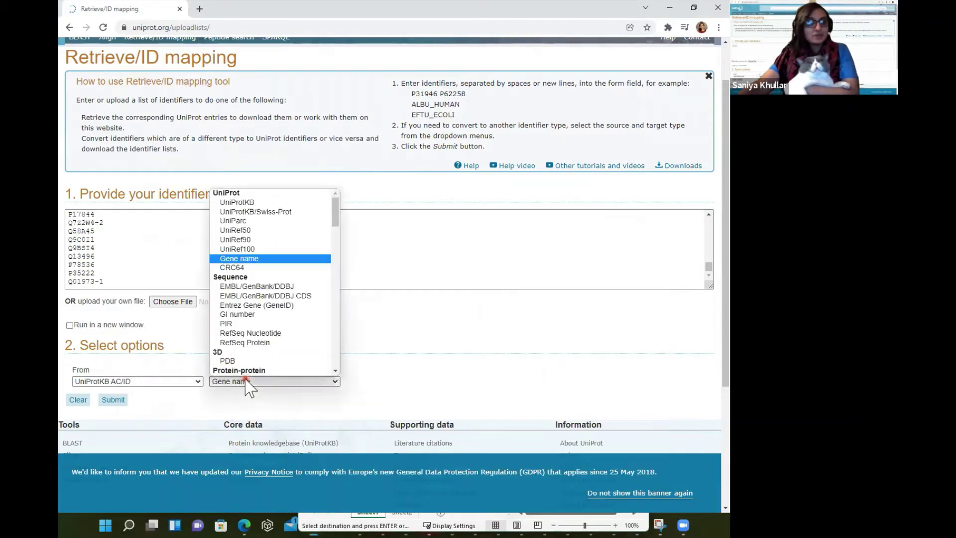
{"action": "left_click", "coordinate": [265, 259]}
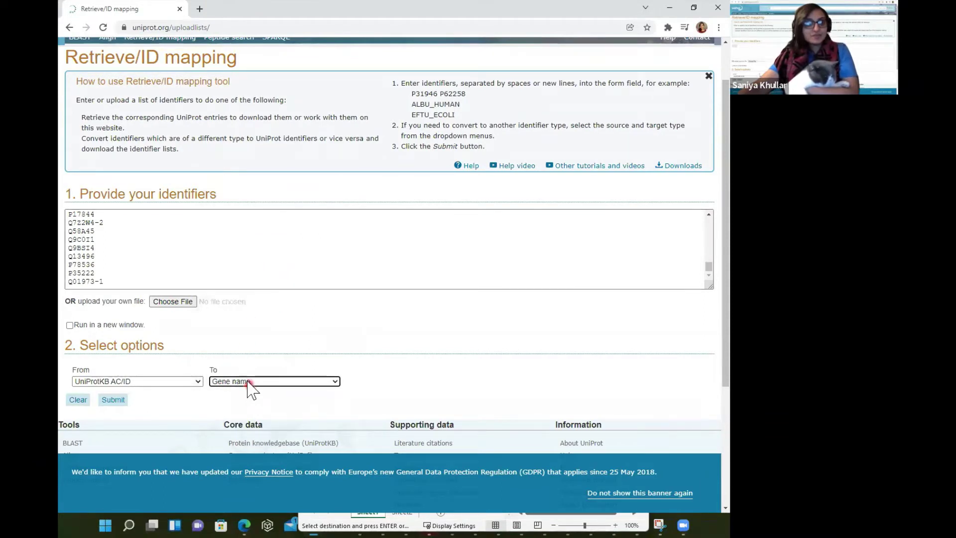
- Browse the other target identifier types available for the To option, as far as the Genome group, keeping Gene name
{"action": "left_click", "coordinate": [247, 381]}
{"action": "scroll", "coordinate": [299, 367], "scroll_direction": "down", "scroll_amount": 1}
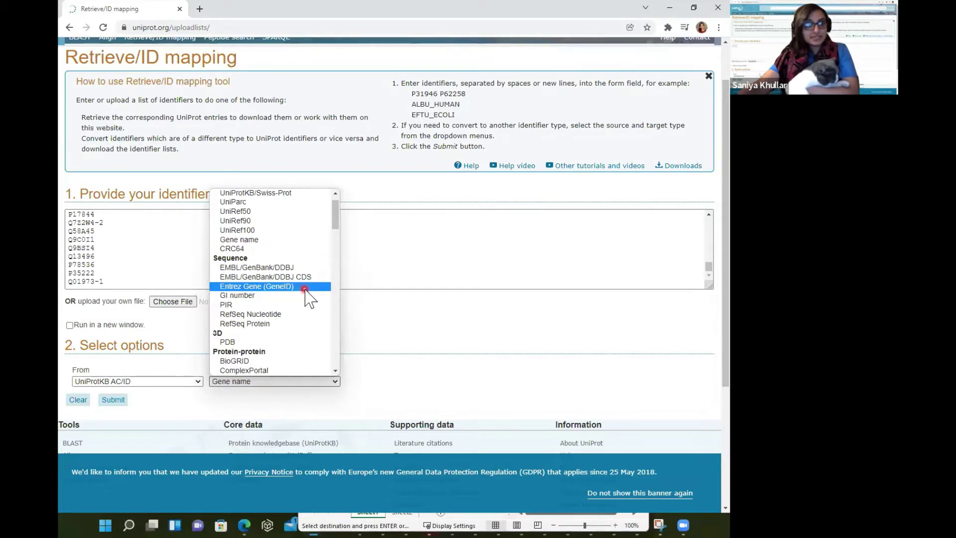
{"action": "scroll", "coordinate": [305, 289], "scroll_direction": "down", "scroll_amount": 7}
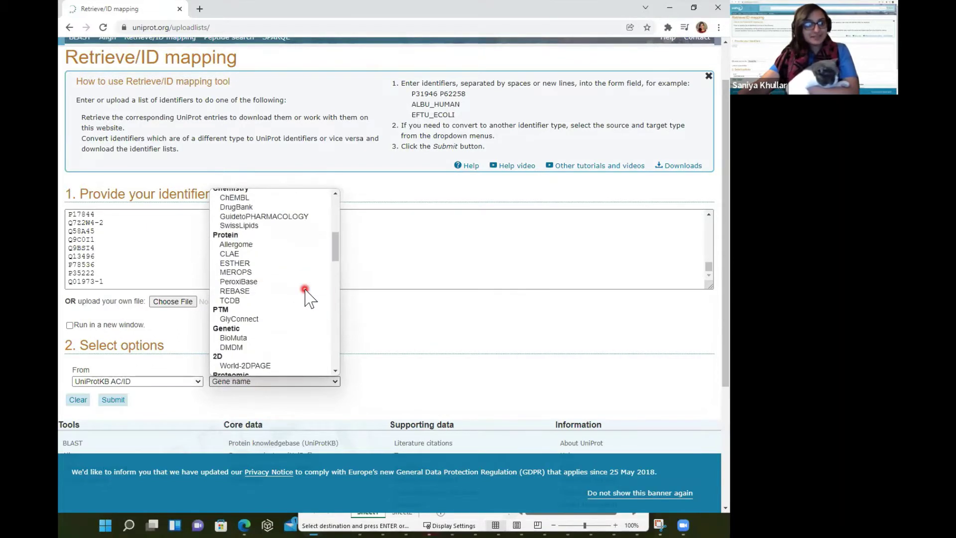
{"action": "scroll", "coordinate": [301, 282], "scroll_direction": "down", "scroll_amount": 5}
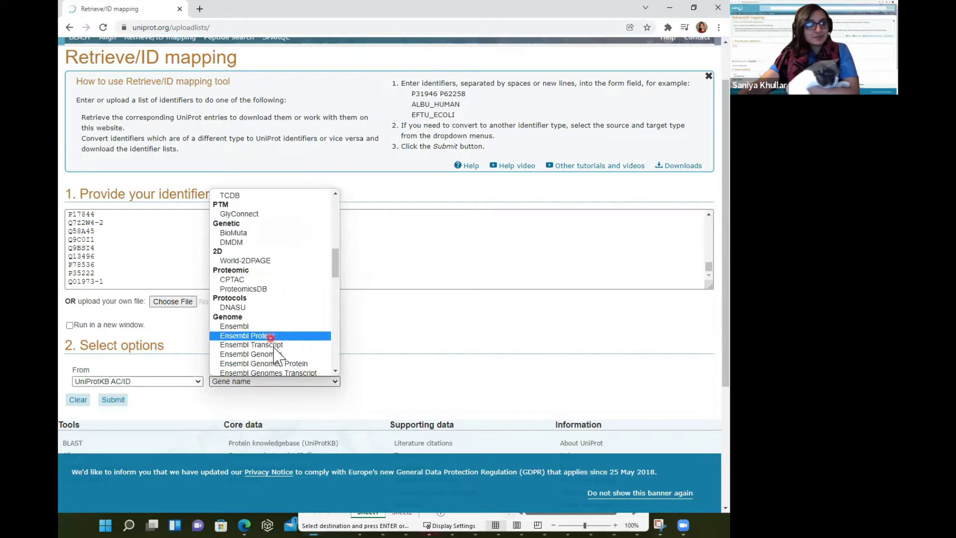
{"action": "left_click_drag", "start_coordinate": [333, 262], "coordinate": [333, 277]}
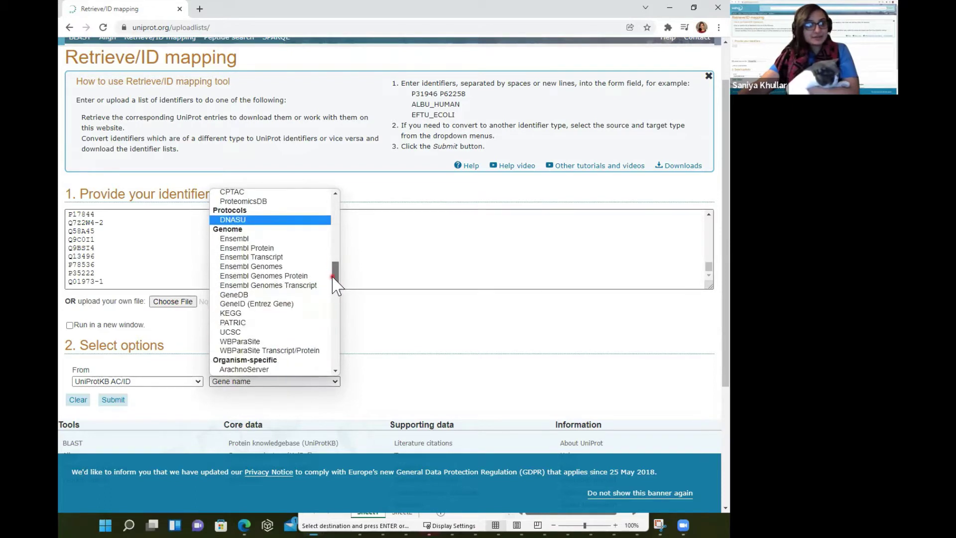
{"action": "left_click", "coordinate": [394, 346]}
- Annotate the screen with "uniprotkb protein id to the gene name :)" and draw a red arrow from the From option to the To option
{"action": "left_click", "coordinate": [521, 211]}
{"action": "left_click", "coordinate": [234, 248]}
{"action": "type", "text": "unip"}
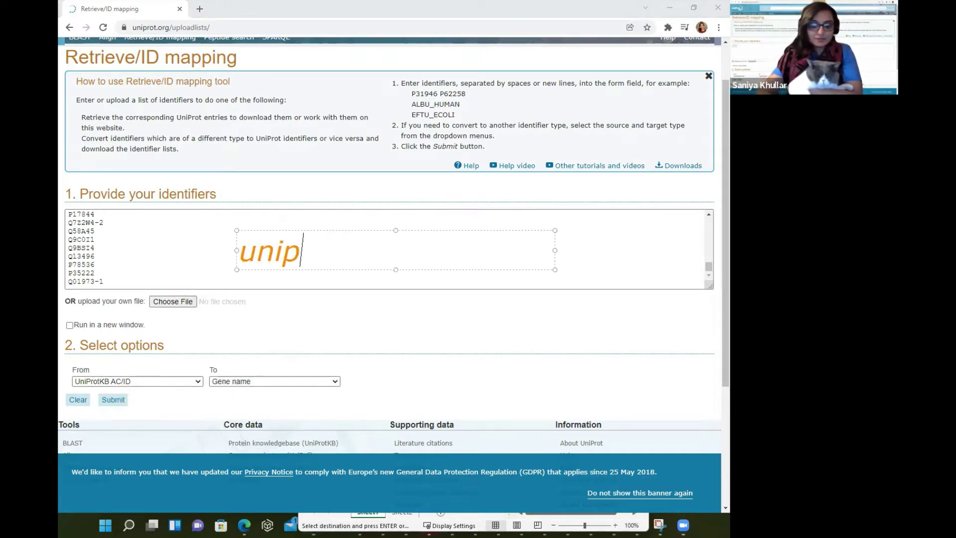
{"action": "type", "text": "rotkb"}
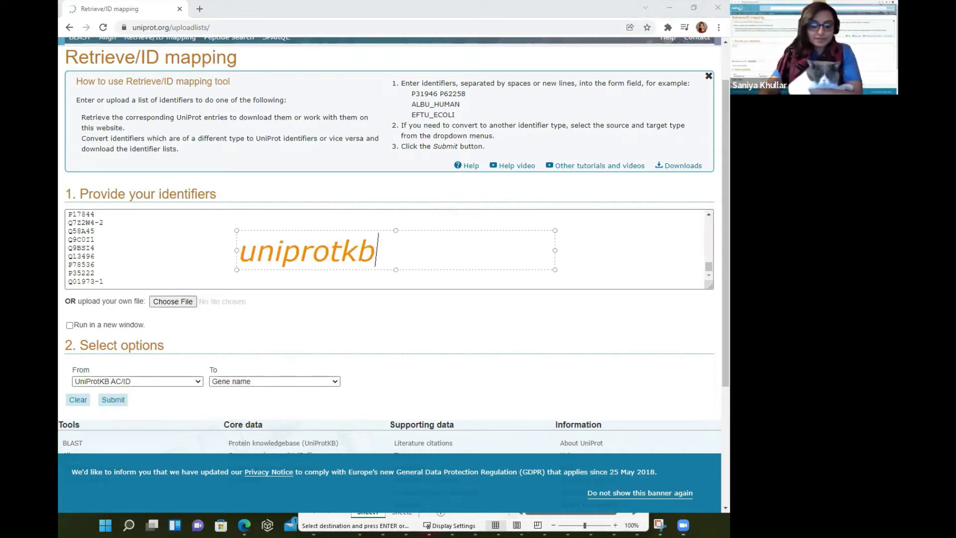
{"action": "type", "text": " protein id to the "}
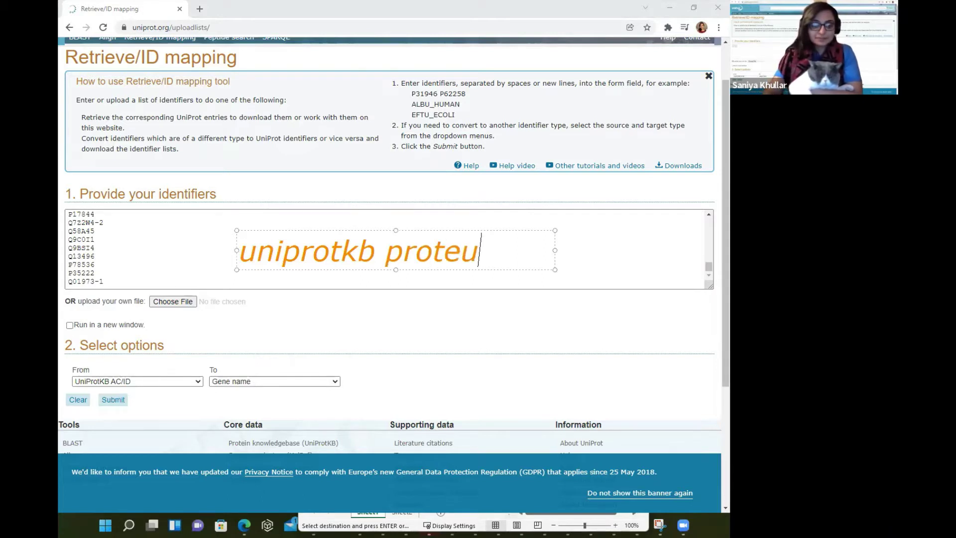
{"action": "type", "text": "gene name :("}
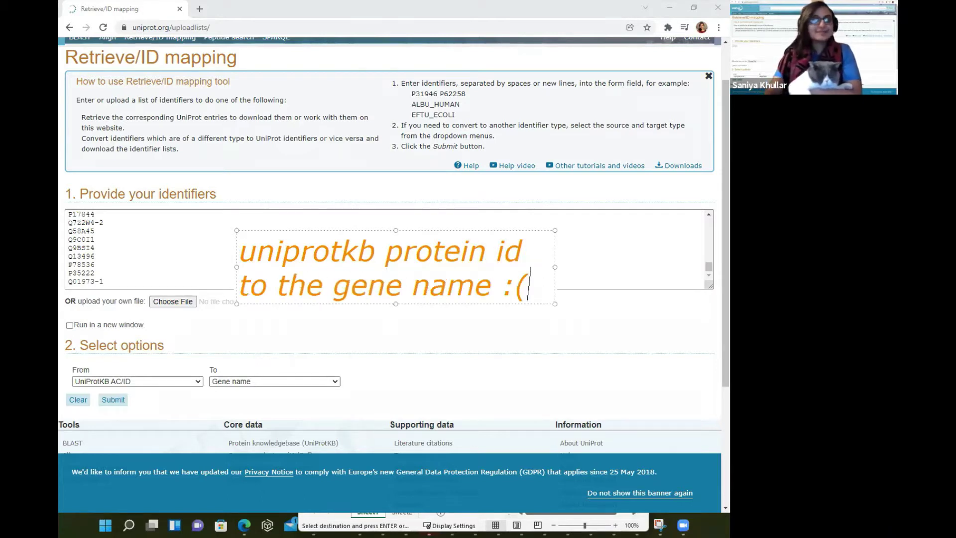
{"action": "key", "text": "BackSpace"}
{"action": "type", "text": "_"}
{"action": "key", "text": "BackSpace"}
{"action": "type", "text": ")"}
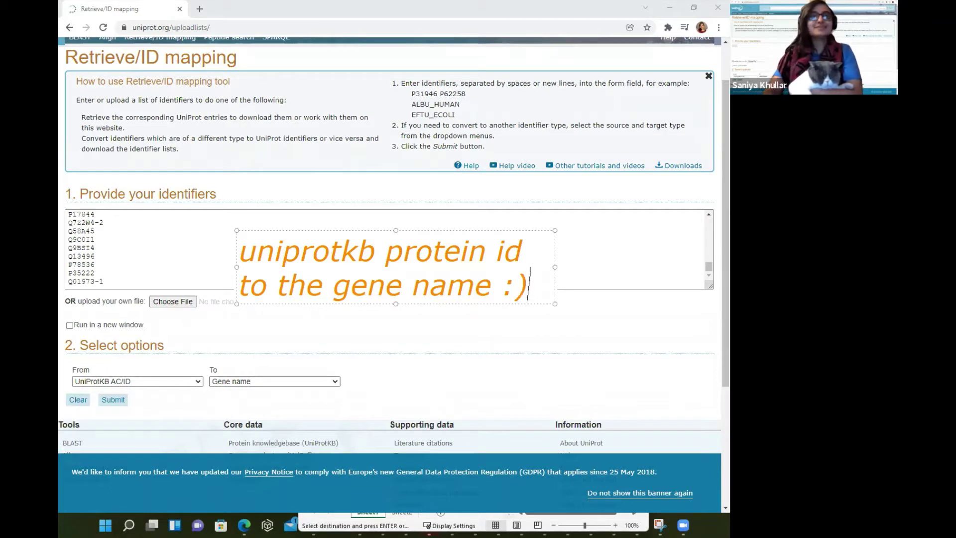
{"action": "left_click", "coordinate": [192, 362]}
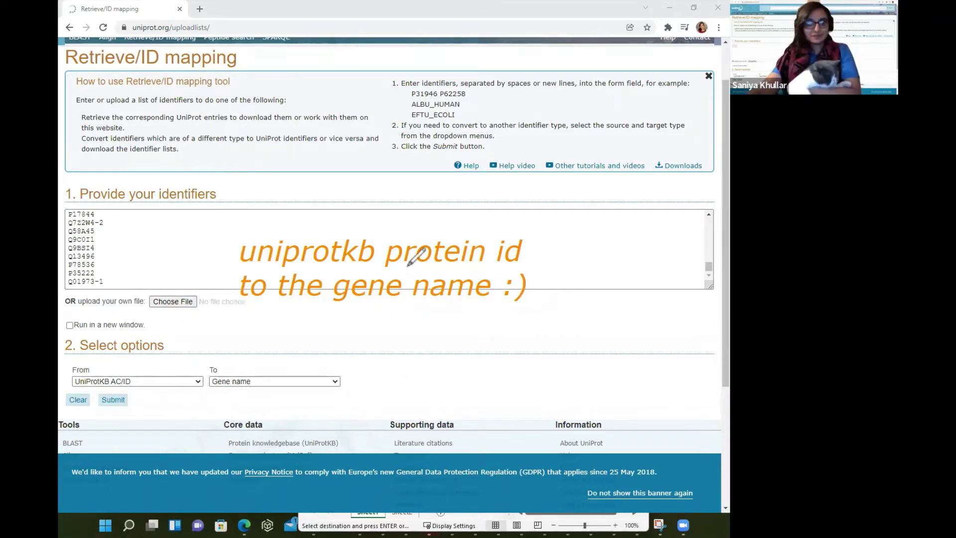
{"action": "mouse_move", "coordinate": [156, 361]}
{"action": "left_mouse_down"}
{"action": "mouse_move", "coordinate": [186, 334]}
{"action": "mouse_move", "coordinate": [238, 361]}
{"action": "mouse_move", "coordinate": [253, 352]}
{"action": "left_mouse_up"}
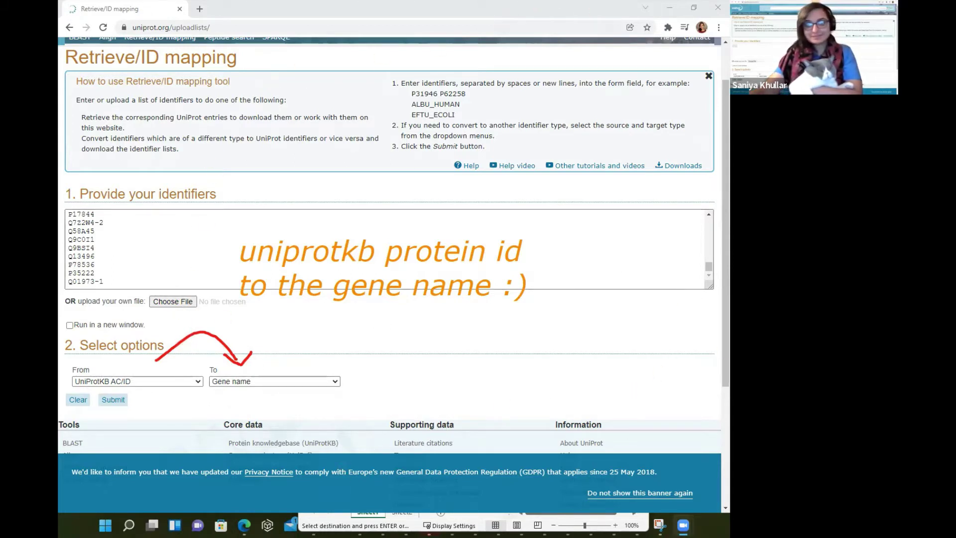
- Submit the identifiers for mapping from UniProtKB AC/ID to Gene name
{"action": "left_click", "coordinate": [115, 400]}
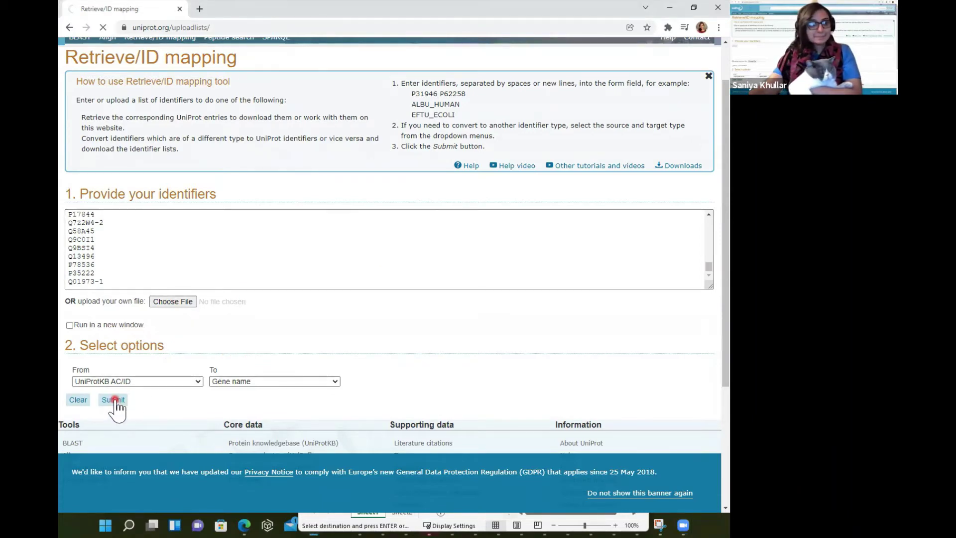
{"action": "scroll", "coordinate": [229, 357], "scroll_direction": "down", "scroll_amount": 3}
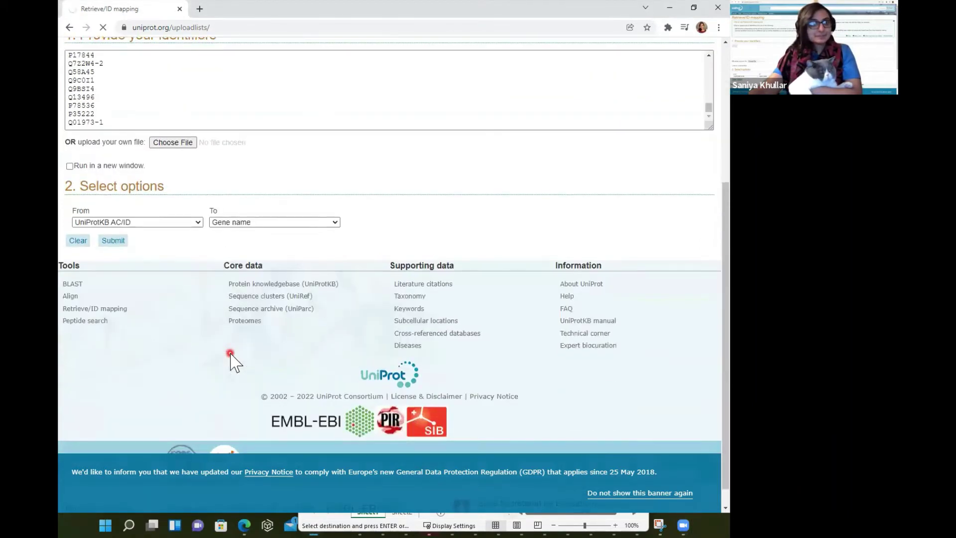
{"action": "scroll", "coordinate": [232, 344], "scroll_direction": "up", "scroll_amount": 1}
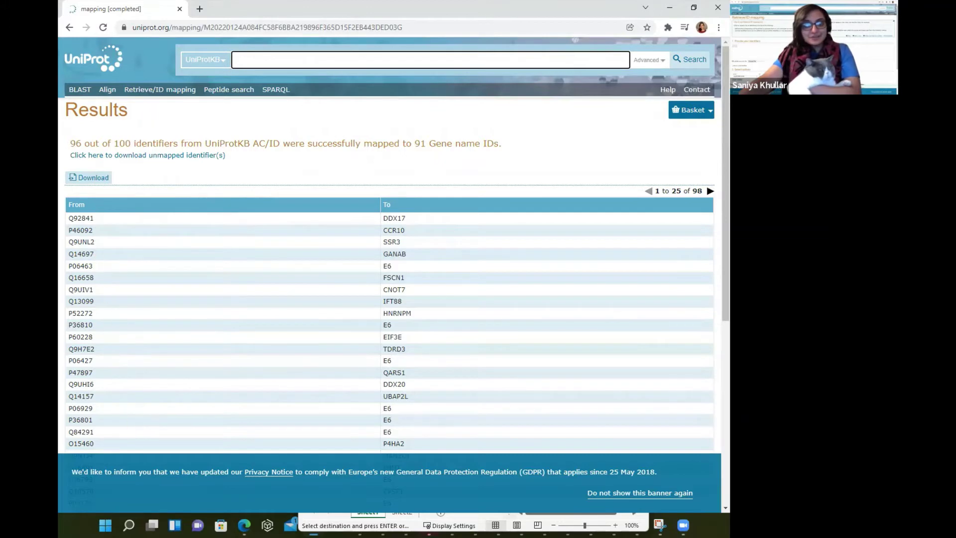
- Add an orange screen annotation reading "uniprotkb id" and position it over the From column header of the results
{"action": "key", "text": "alt+Tab"}
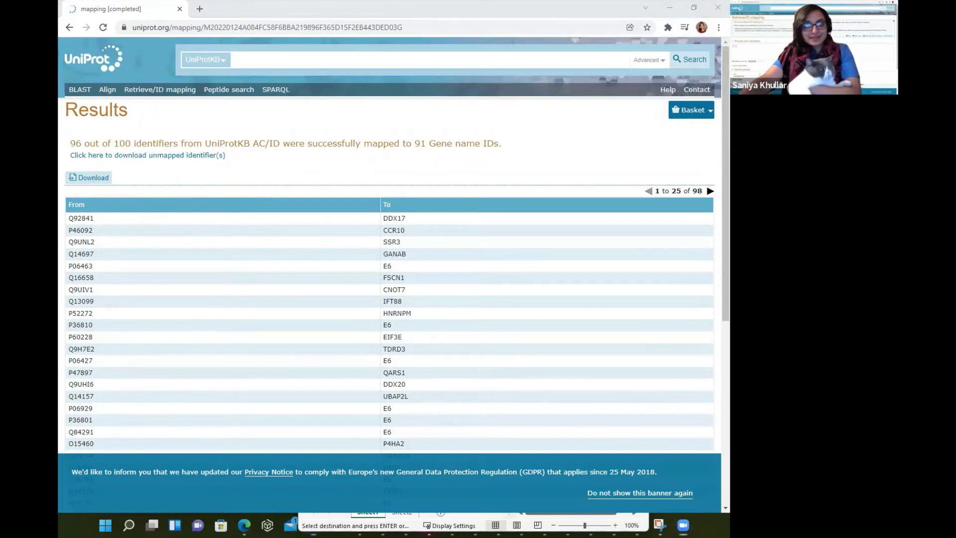
{"action": "left_click", "coordinate": [142, 205]}
{"action": "type", "text": "uniprotkb id"}
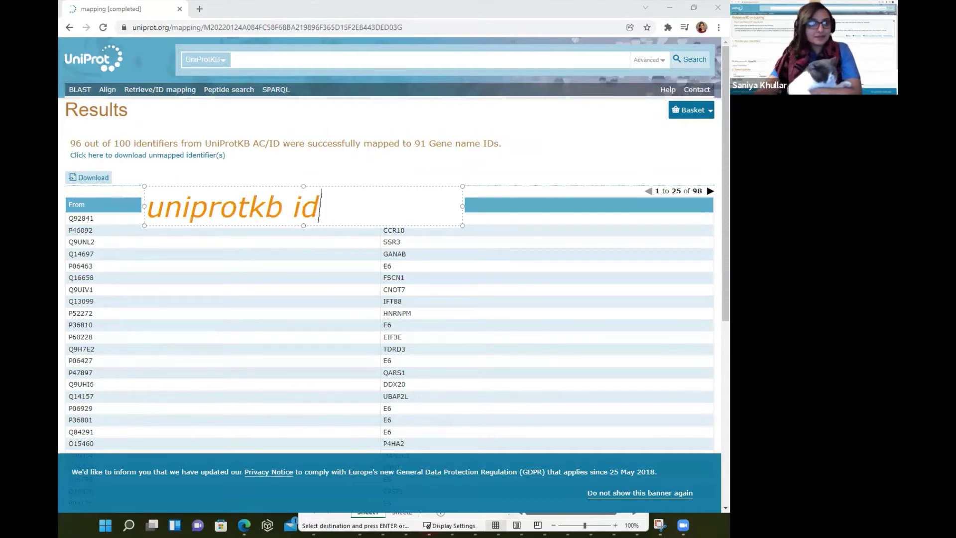
{"action": "left_click_drag", "start_coordinate": [191, 184], "coordinate": [146, 176]}
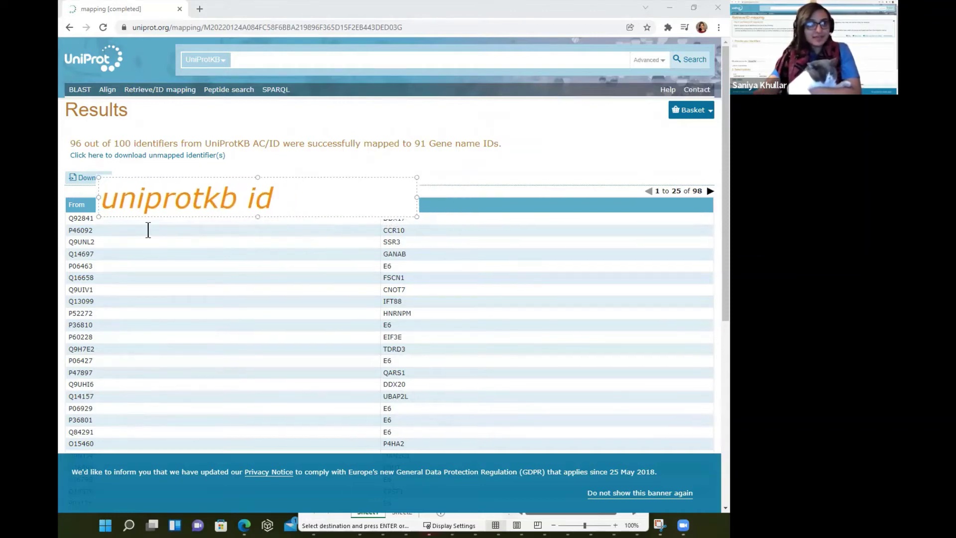
{"action": "left_click", "coordinate": [148, 230]}
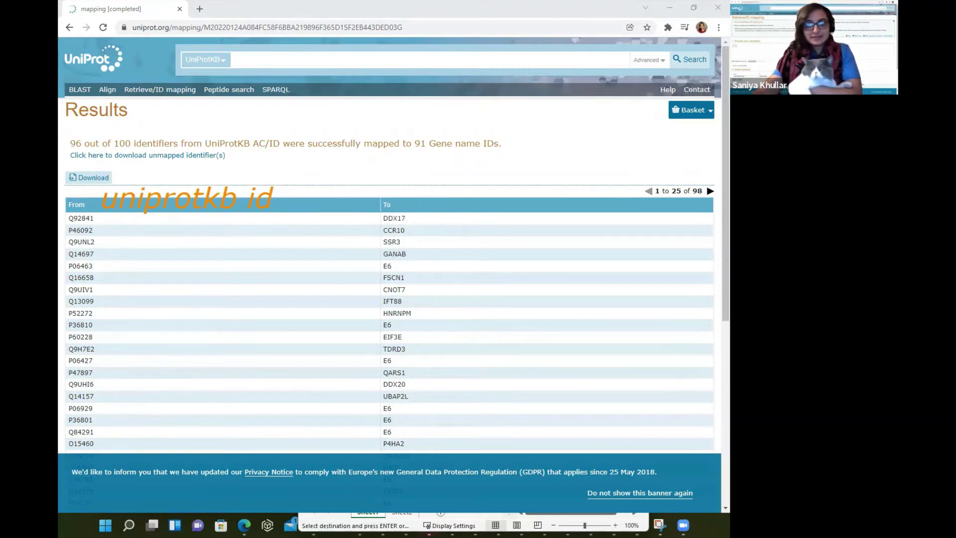
- Add a pink screen annotation reading "gene name" above the To column of the results
{"action": "left_click", "coordinate": [462, 185]}
{"action": "type", "text": "gene na"}
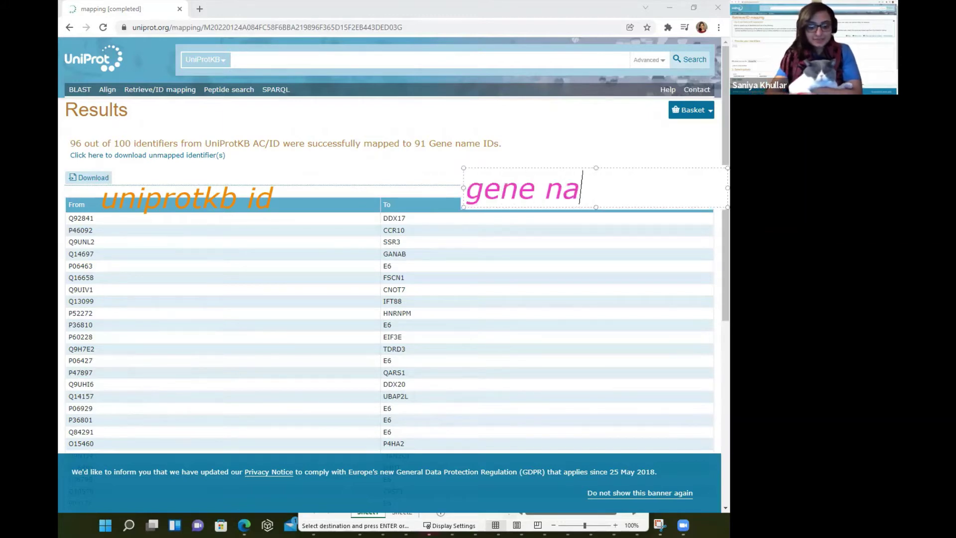
{"action": "type", "text": "mw"}
{"action": "key", "text": "BackSpace"}
{"action": "type", "text": "e"}
{"action": "left_click", "coordinate": [420, 382]}
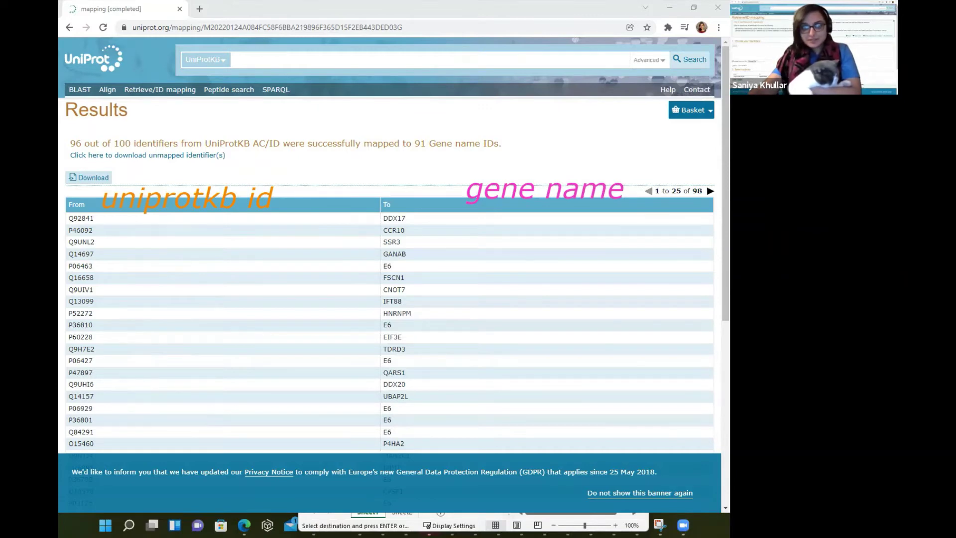
- Compare the Uniprot IDs workbook with the mapping results, draw a highlighter arrow from "uniprotkb id" to "gene name", and clear the annotations
{"action": "key", "text": "alt+Tab"}
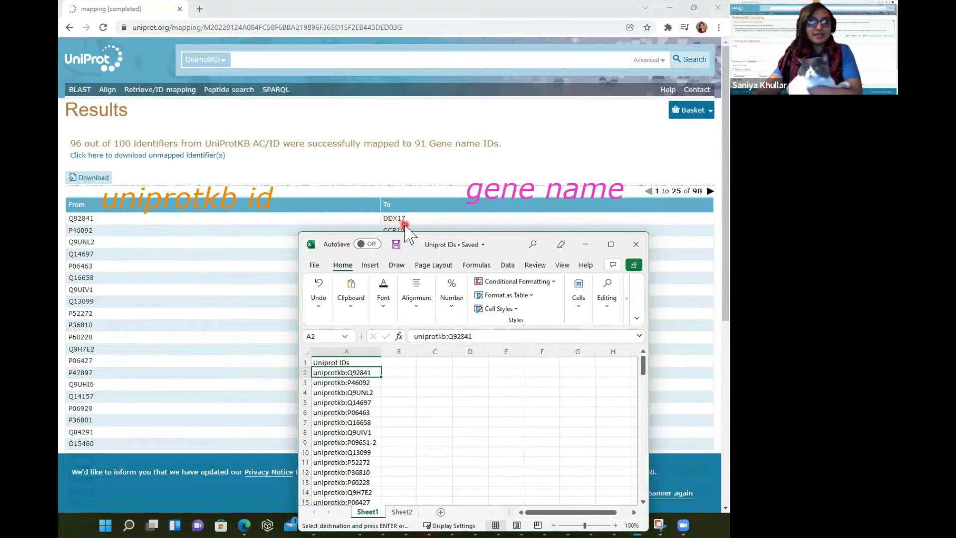
{"action": "left_click_drag", "start_coordinate": [416, 243], "coordinate": [417, 271]}
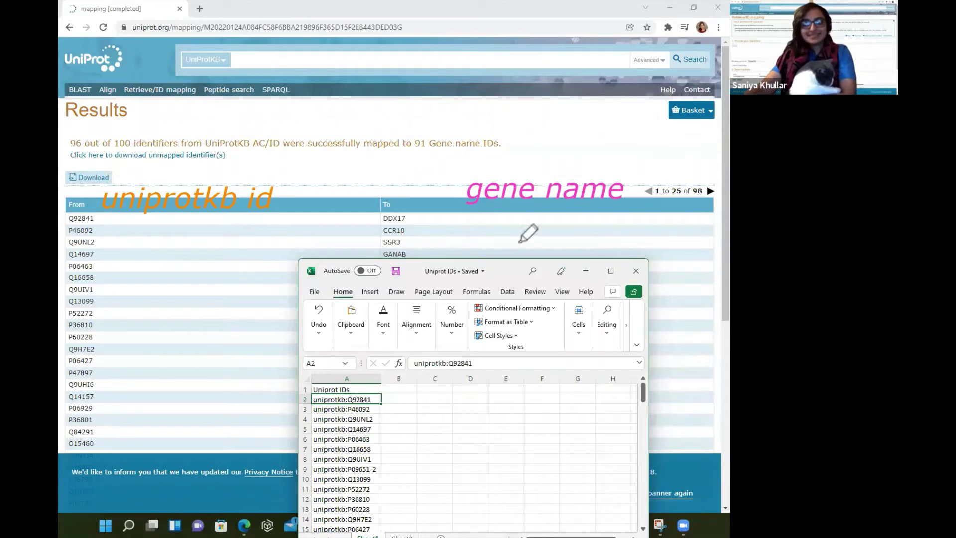
{"action": "mouse_move", "coordinate": [290, 182]}
{"action": "left_mouse_down"}
{"action": "mouse_move", "coordinate": [326, 152]}
{"action": "mouse_move", "coordinate": [479, 172]}
{"action": "mouse_move", "coordinate": [491, 132]}
{"action": "left_mouse_up"}
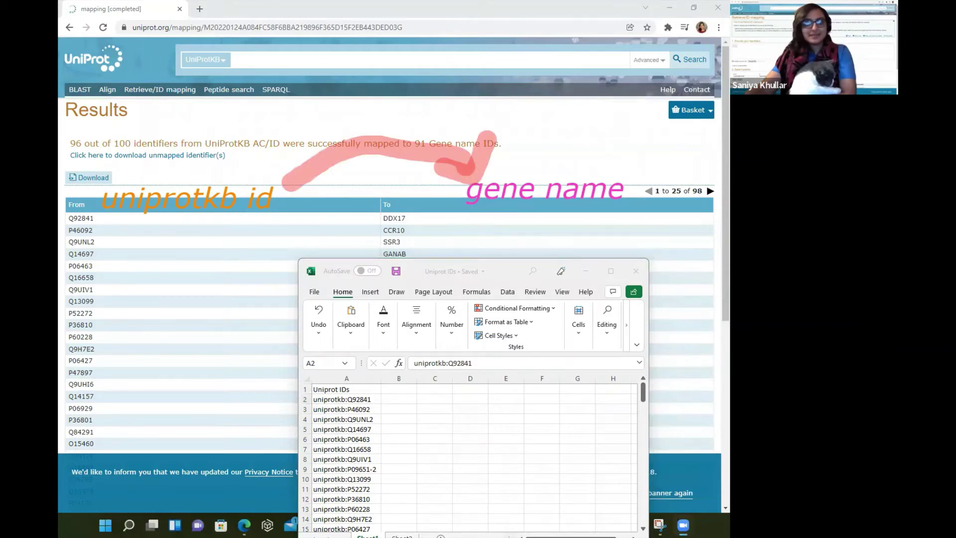
{"action": "key", "text": "Escape"}
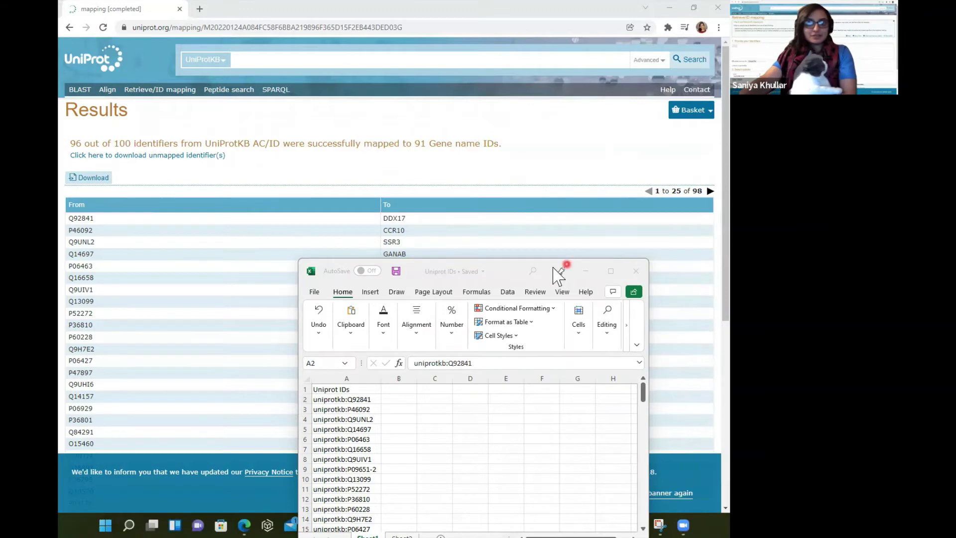
- Move the workbook out of view and open the Target List download of the mapping results in a new browser tab
{"action": "left_click", "coordinate": [458, 278]}
{"action": "left_click", "coordinate": [152, 314]}
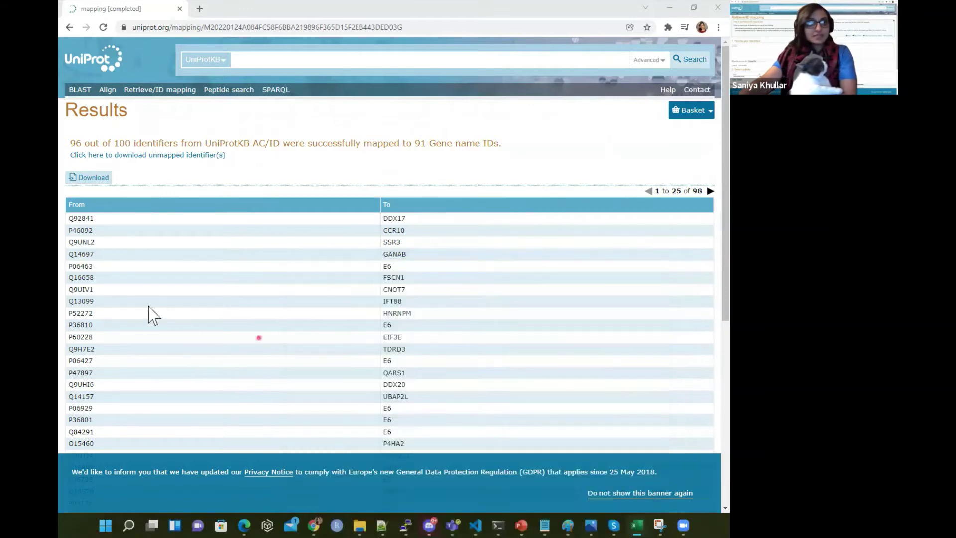
{"action": "left_click", "coordinate": [93, 178]}
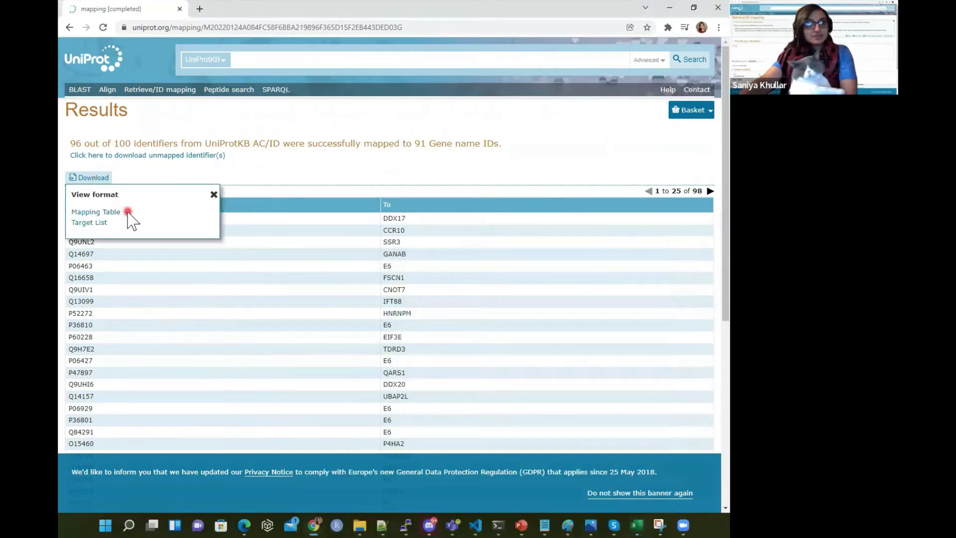
{"action": "right_click", "coordinate": [100, 223]}
{"action": "left_click", "coordinate": [112, 234]}
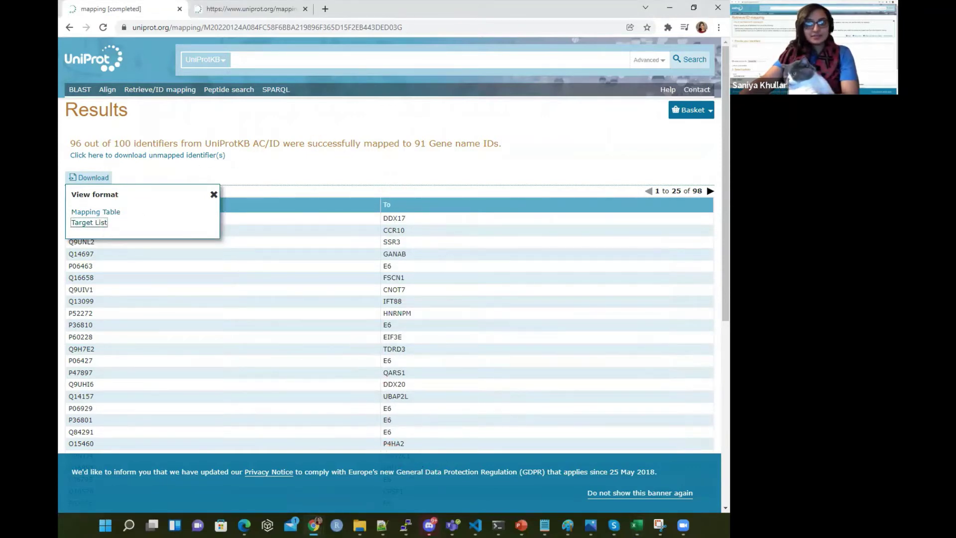
{"action": "mouse_move", "coordinate": [368, 189]}
{"action": "left_mouse_down"}
{"action": "mouse_move", "coordinate": [474, 405]}
{"action": "mouse_move", "coordinate": [483, 466]}
{"action": "left_mouse_up"}
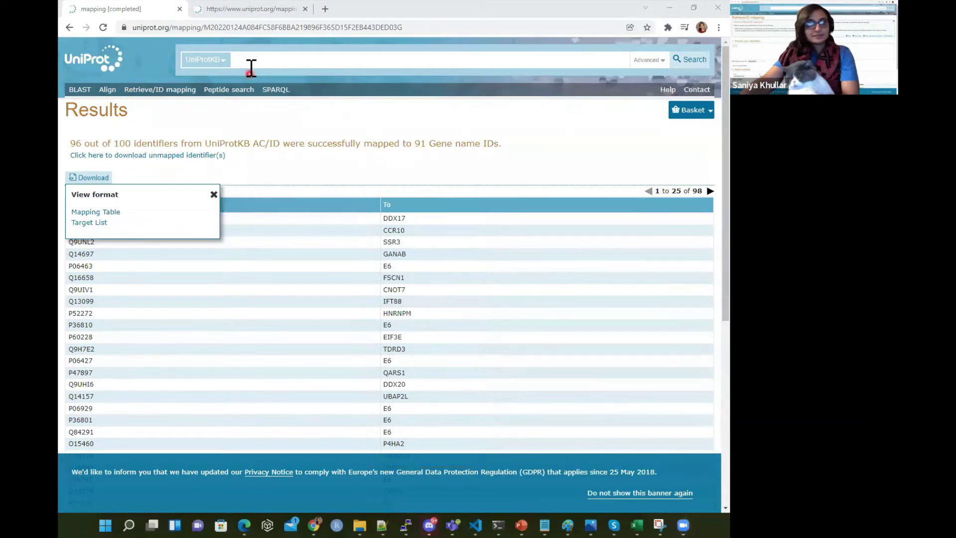
{"action": "left_click", "coordinate": [105, 222]}
{"action": "left_click", "coordinate": [237, 8]}
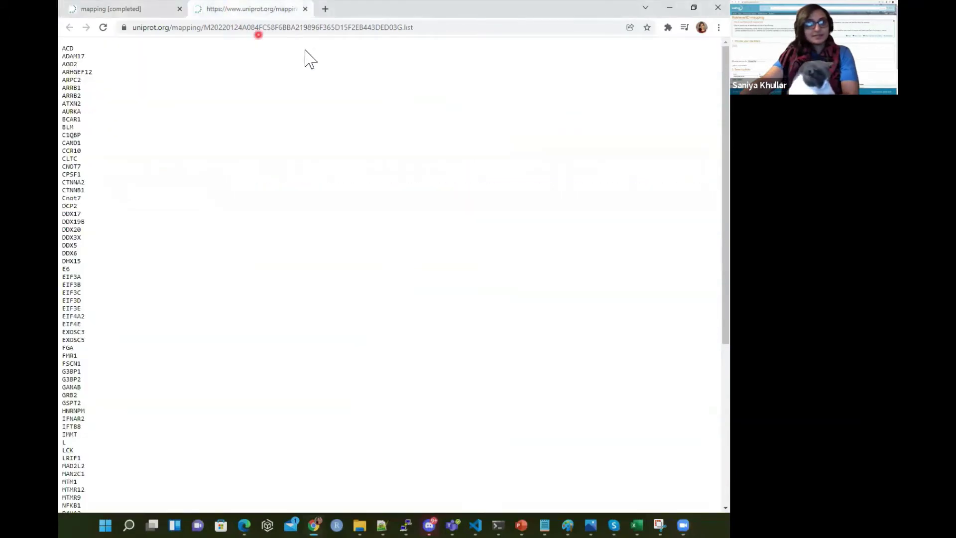
- Look through the full target list of gene names and check it against the mapping results page
{"action": "scroll", "coordinate": [114, 100], "scroll_direction": "down", "scroll_amount": 5}
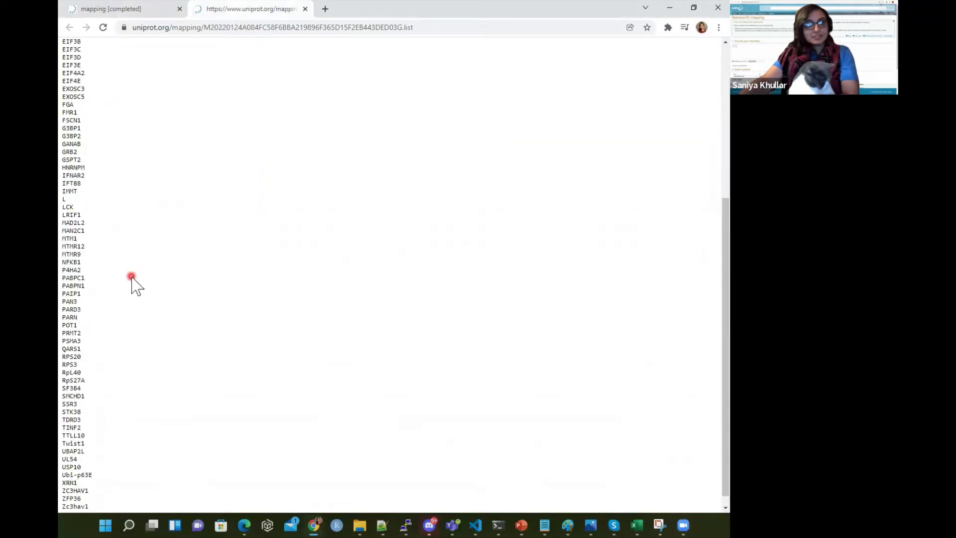
{"action": "scroll", "coordinate": [132, 277], "scroll_direction": "up", "scroll_amount": 5}
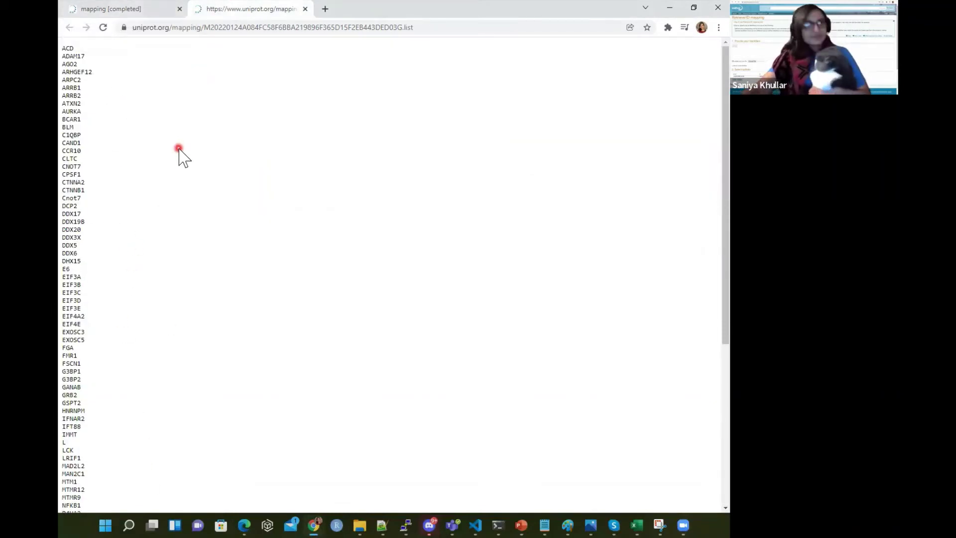
{"action": "scroll", "coordinate": [92, 279], "scroll_direction": "down", "scroll_amount": 6}
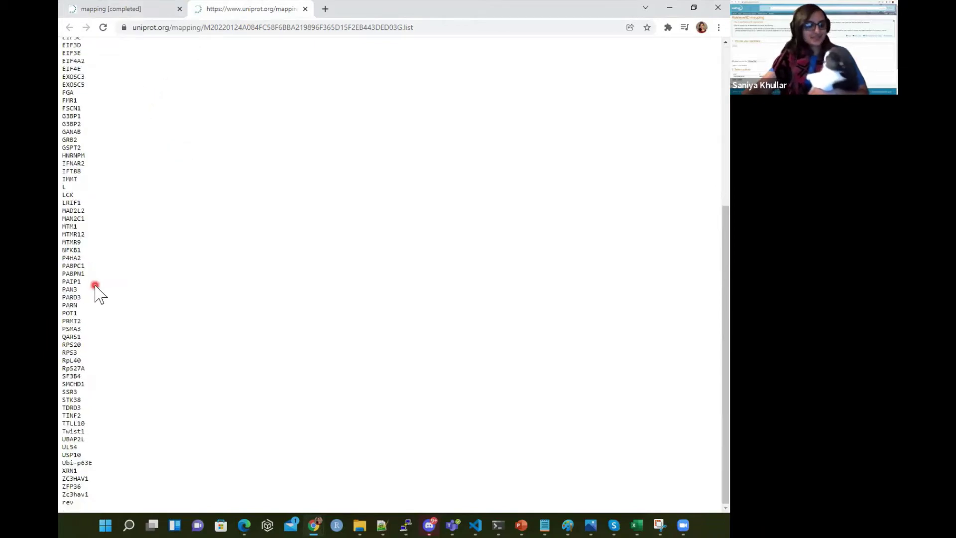
{"action": "scroll", "coordinate": [95, 327], "scroll_direction": "up", "scroll_amount": 3}
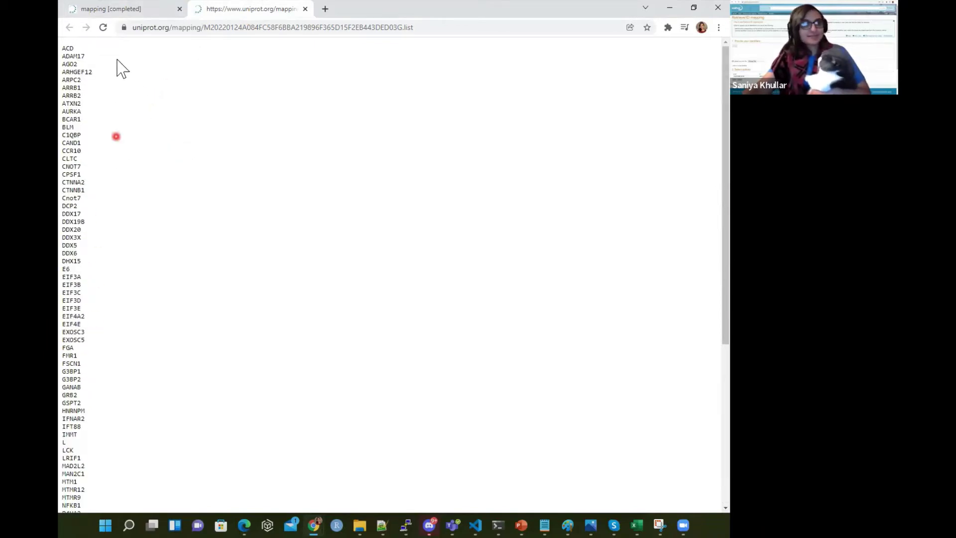
{"action": "left_click", "coordinate": [111, 8]}
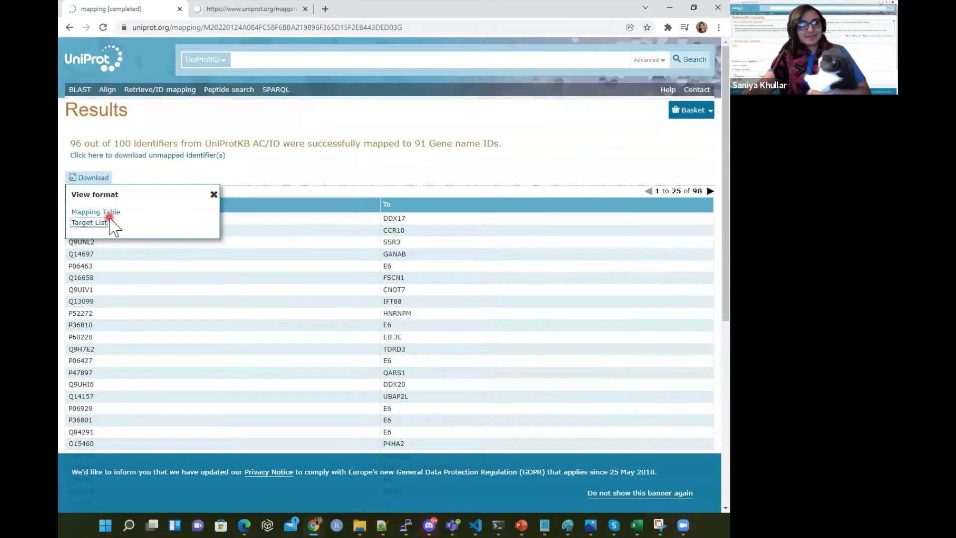
{"action": "left_click", "coordinate": [245, 8]}
- Try to save the target gene list page as a TXT file
{"action": "right_click", "coordinate": [104, 178]}
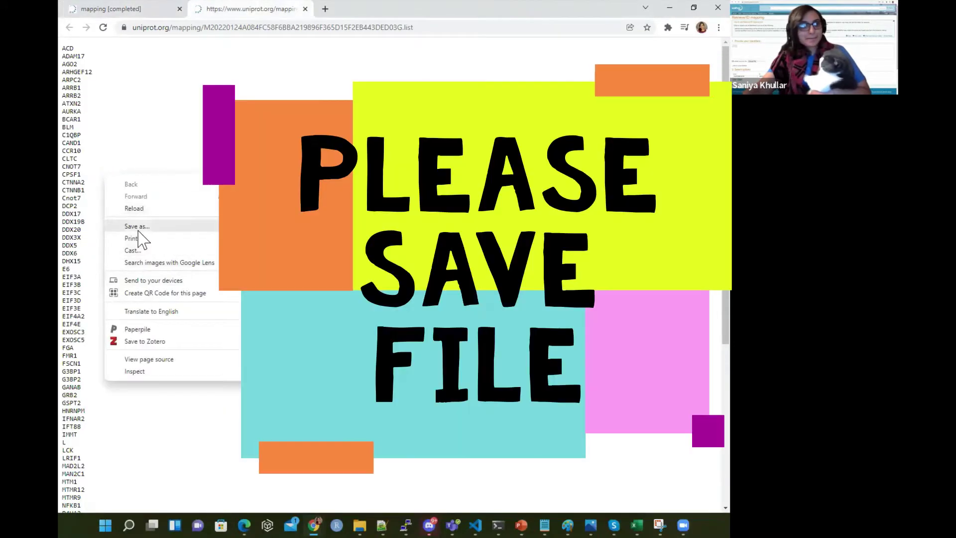
{"action": "left_click", "coordinate": [136, 226]}
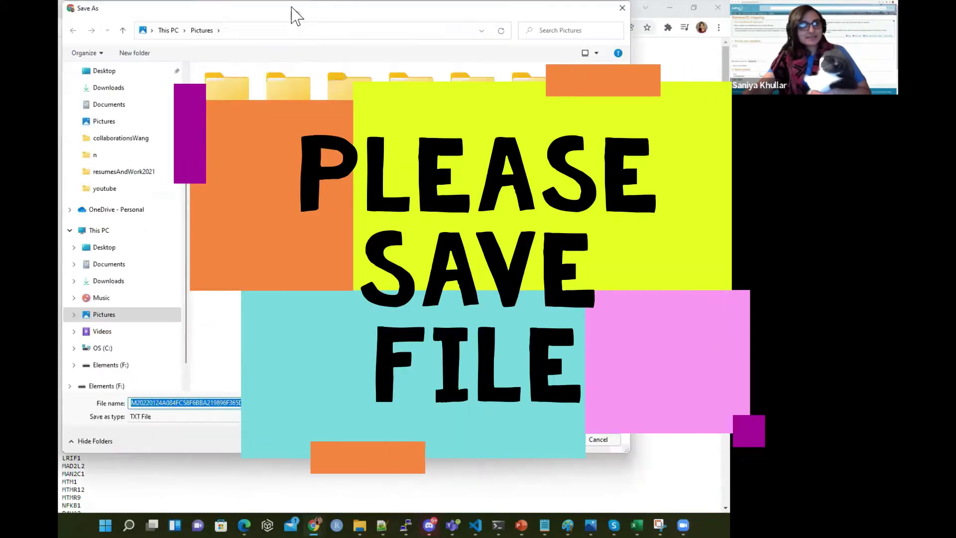
{"action": "key", "text": "Return"}
- Open the Mapping Table download of the mapping results in a new browser tab
{"action": "left_click", "coordinate": [145, 8]}
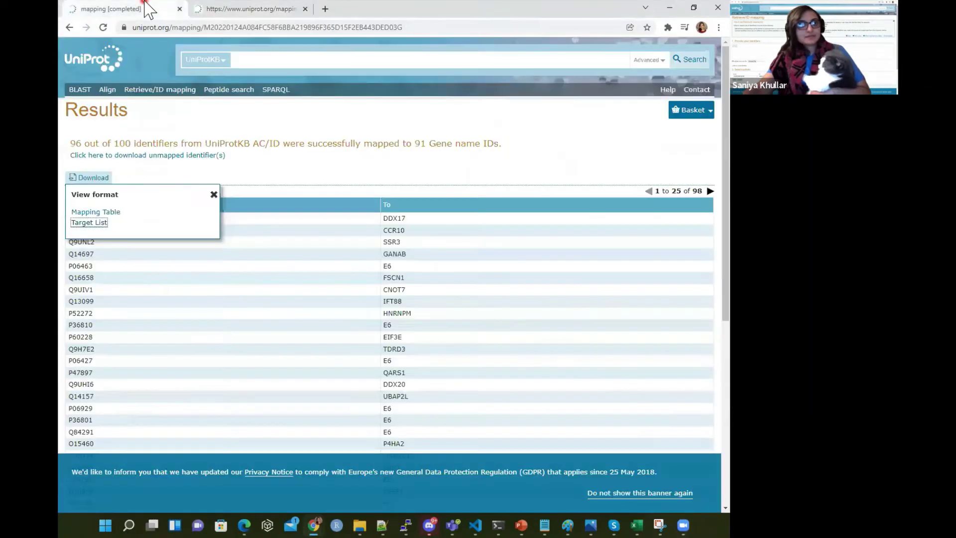
{"action": "right_click", "coordinate": [95, 212]}
{"action": "left_click", "coordinate": [125, 218]}
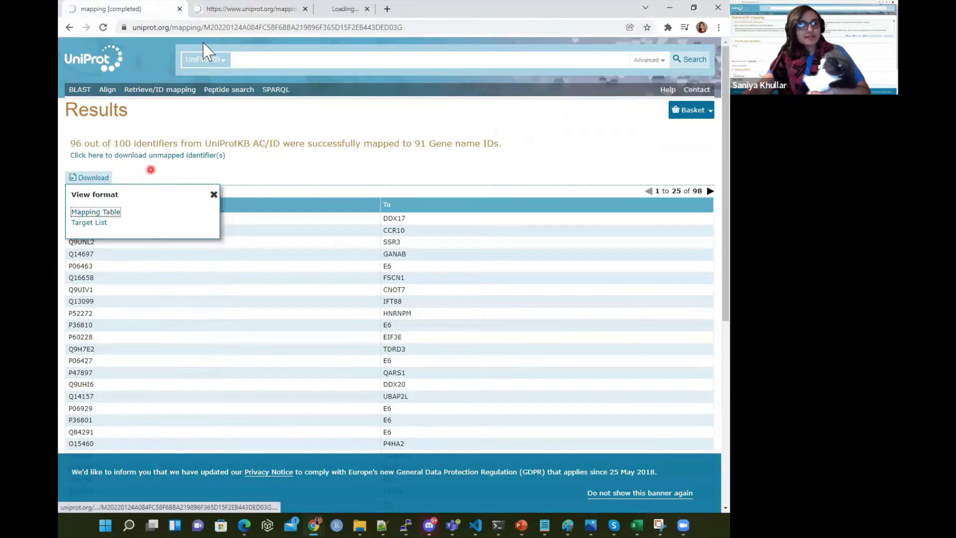
{"action": "left_click", "coordinate": [349, 8]}
- Return to the mapping results, close the download options, and page through the From and To entries up to rows 51 to 75
{"action": "left_click", "coordinate": [137, 11]}
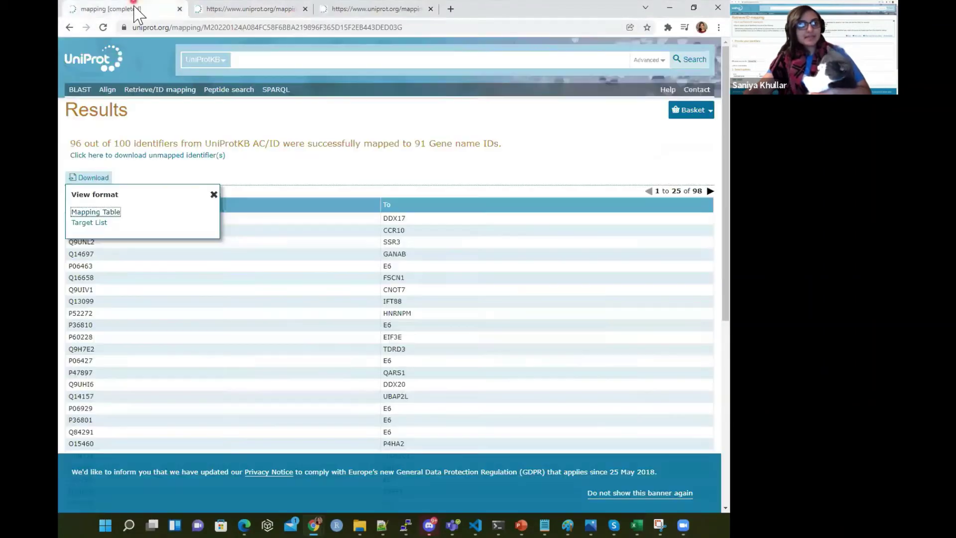
{"action": "left_click", "coordinate": [357, 220]}
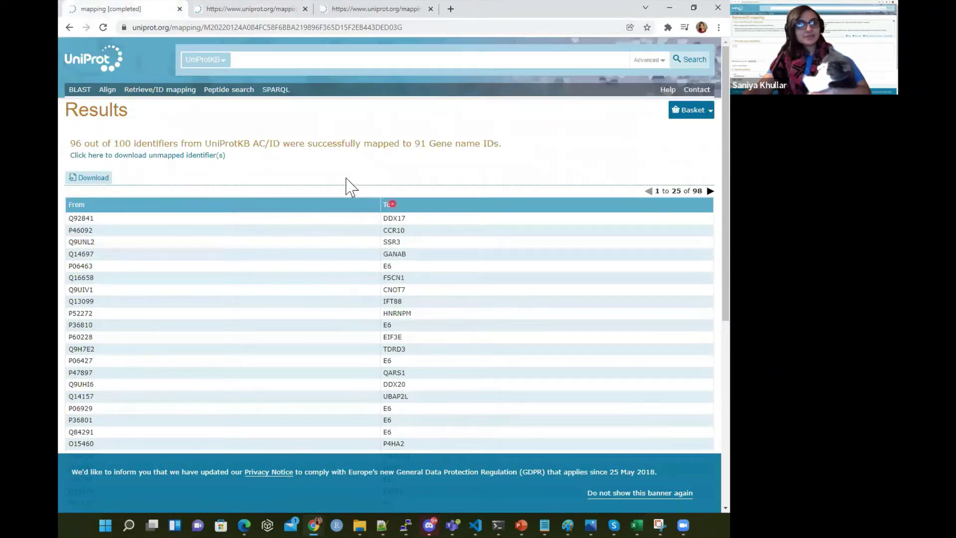
{"action": "scroll", "coordinate": [390, 249], "scroll_direction": "down", "scroll_amount": 6}
{"action": "scroll", "coordinate": [390, 264], "scroll_direction": "up", "scroll_amount": 5}
{"action": "scroll", "coordinate": [478, 267], "scroll_direction": "down", "scroll_amount": 5}
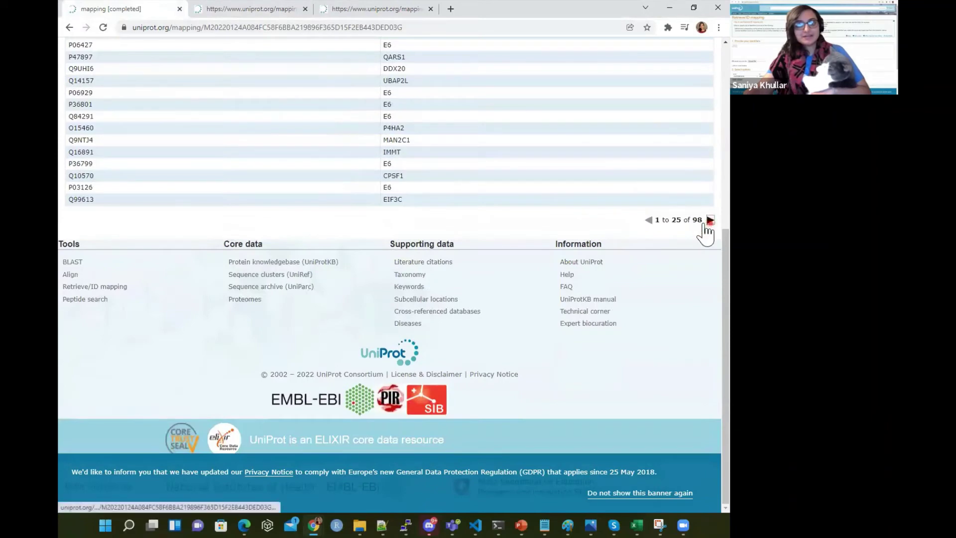
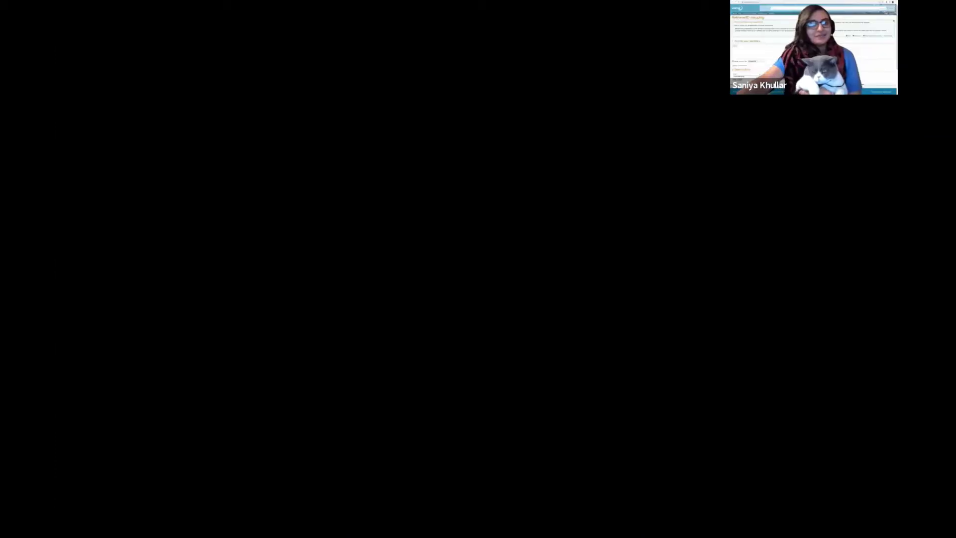
{"action": "scroll", "coordinate": [100, 314], "scroll_direction": "down", "scroll_amount": 5}
{"action": "scroll", "coordinate": [156, 100], "scroll_direction": "up", "scroll_amount": 5}
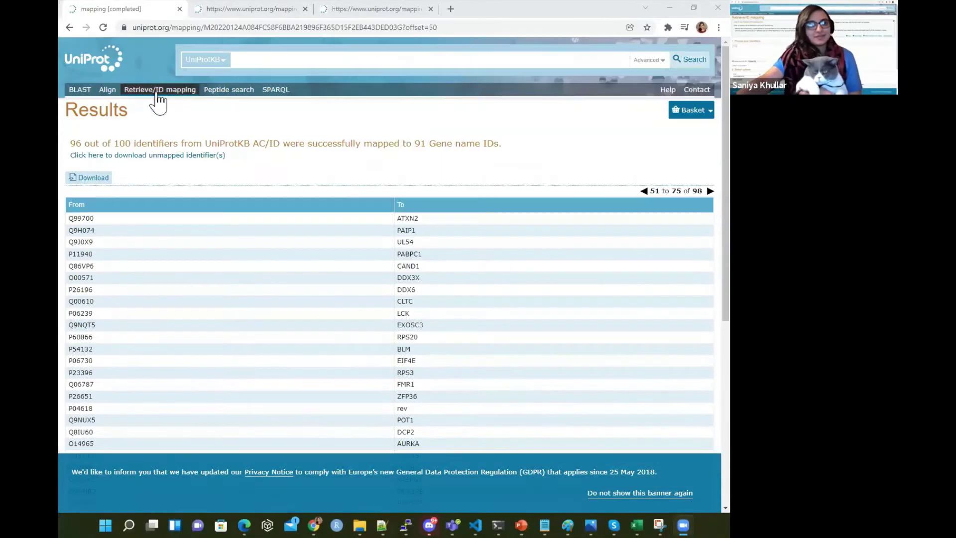
- Open the results' Mapping Table in the current tab and draw a red arrow from its From header to its To header
{"action": "left_click", "coordinate": [92, 178]}
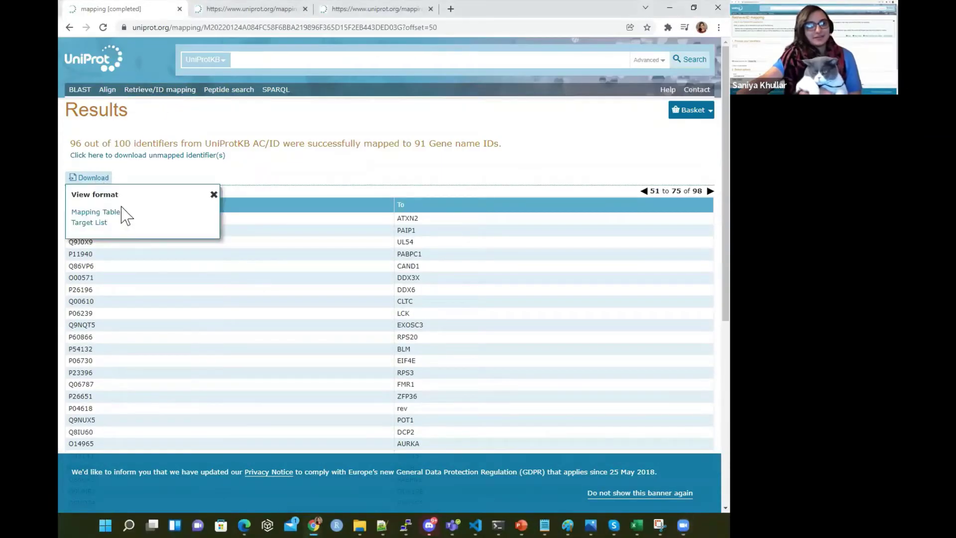
{"action": "left_click", "coordinate": [92, 213]}
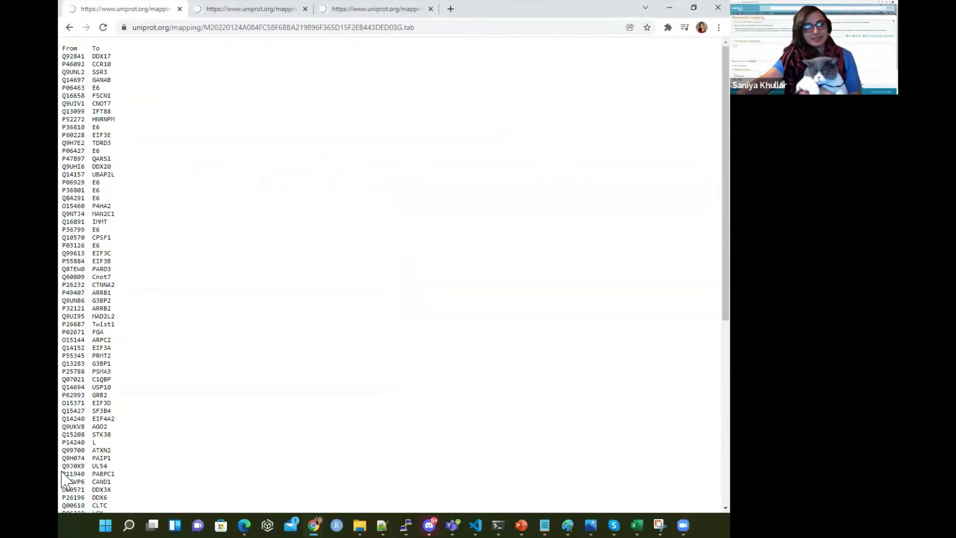
{"action": "scroll", "coordinate": [119, 252], "scroll_direction": "down", "scroll_amount": 10}
{"action": "scroll", "coordinate": [118, 242], "scroll_direction": "up", "scroll_amount": 10}
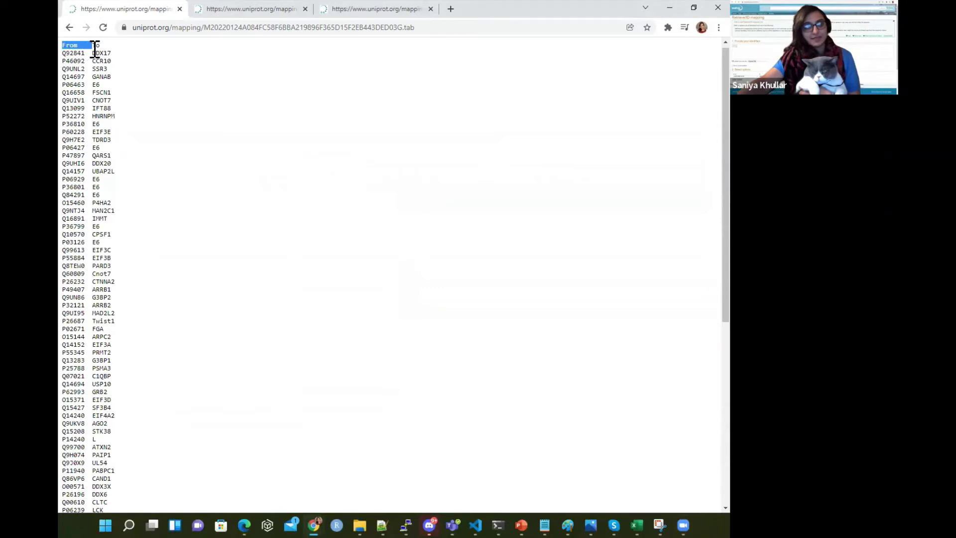
{"action": "double_click", "coordinate": [96, 45]}
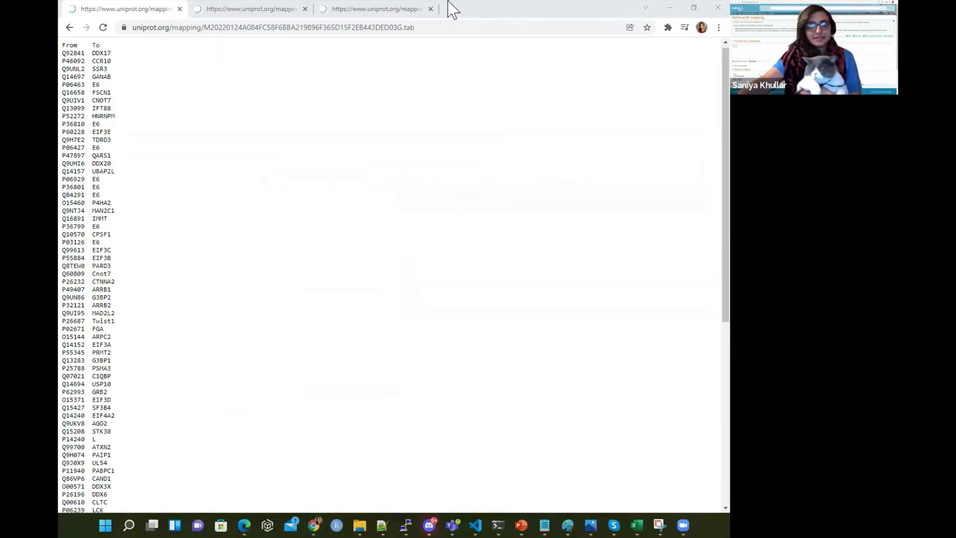
{"action": "left_click_drag", "start_coordinate": [74, 39], "coordinate": [106, 28]}
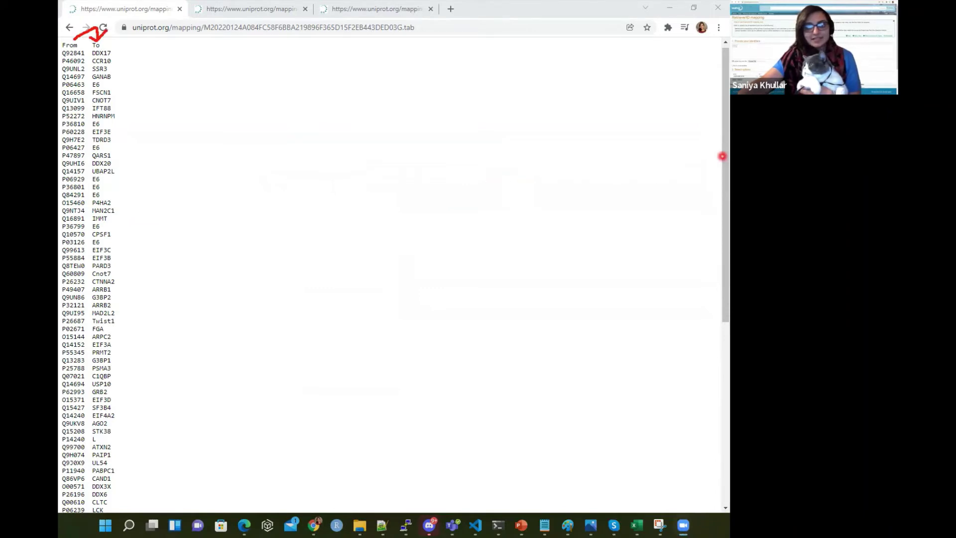
- Save the mapping table page as a TXT file named uniprotMappedIDGenes in the Downloads > projectWork folder
{"action": "right_click", "coordinate": [69, 148]}
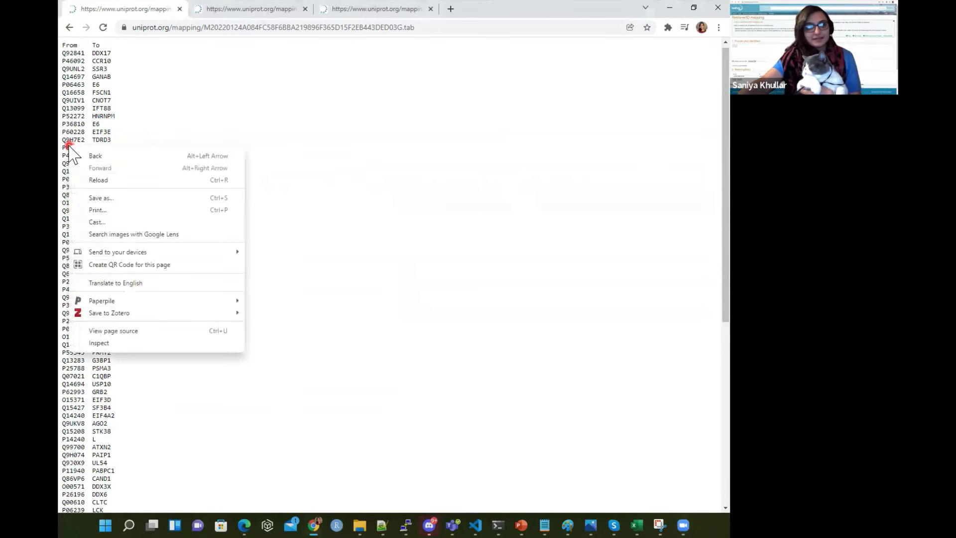
{"action": "left_click", "coordinate": [110, 199]}
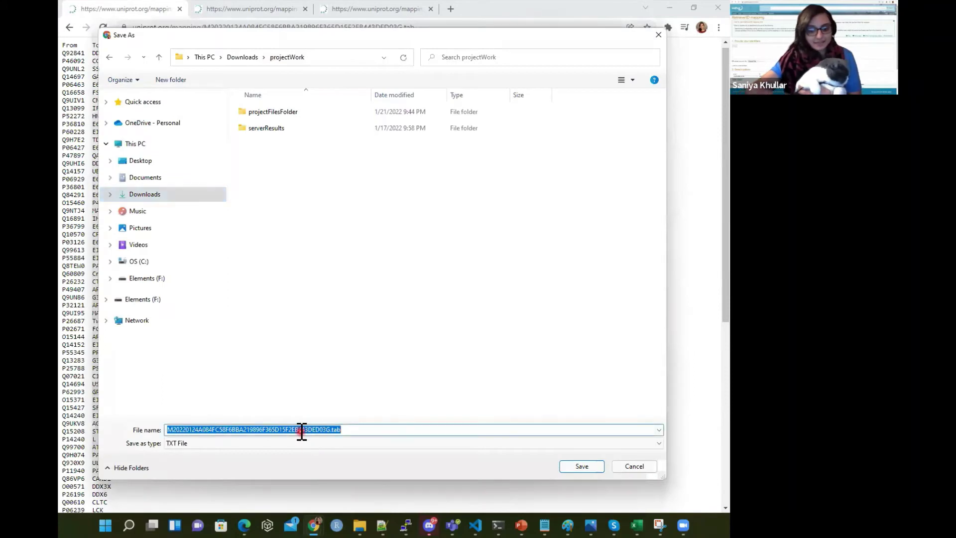
{"action": "type", "text": "uniprot"}
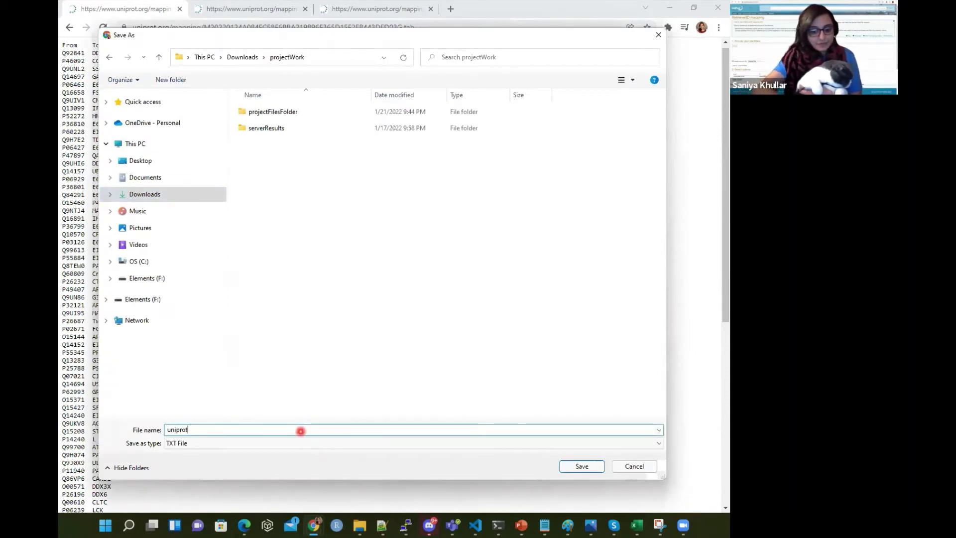
{"action": "type", "text": "Mapp"}
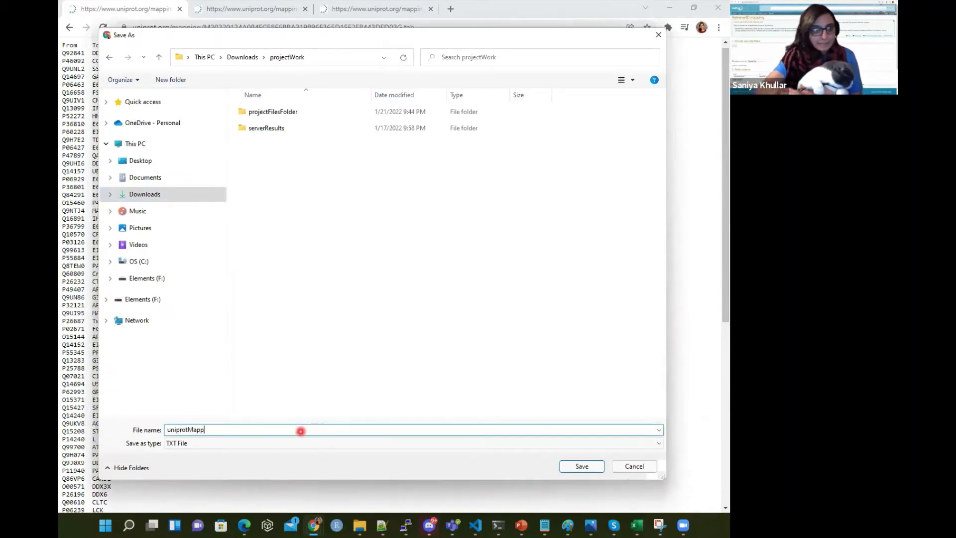
{"action": "type", "text": "ed"}
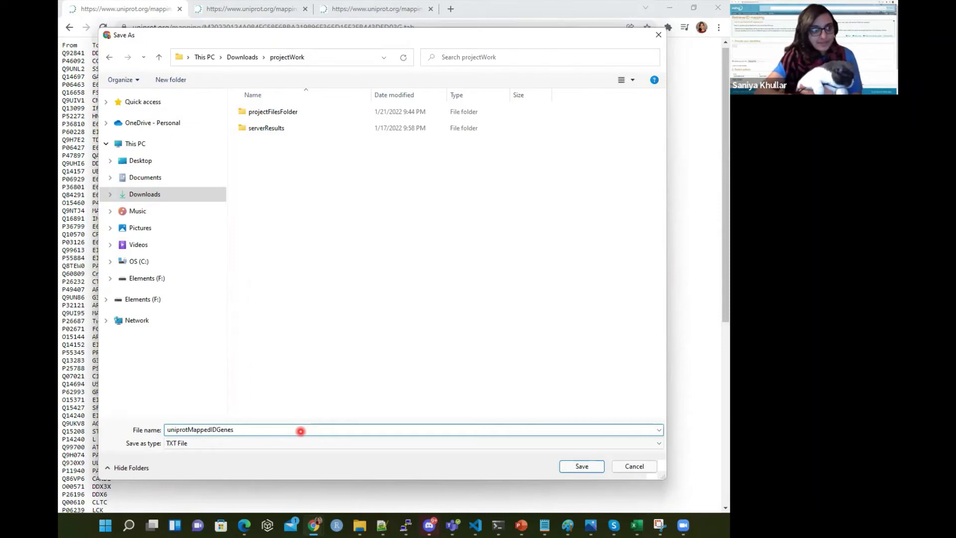
{"action": "type", "text": "IDGenes"}
{"action": "key", "text": "Return"}
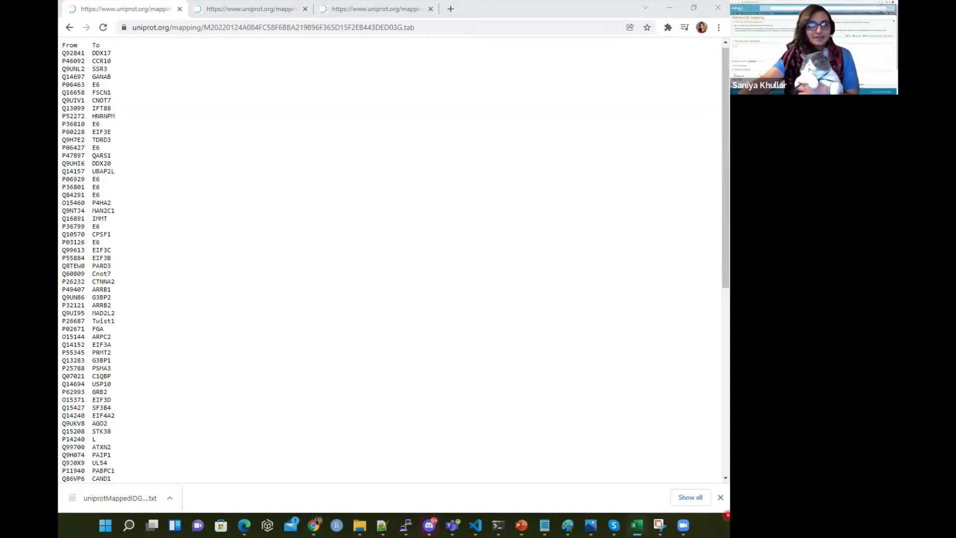
- Switch to the Uniprot IDs workbook in Excel, add a new sheet, and import the uniprotMappedIDGenes text file as a table
{"action": "left_click", "coordinate": [390, 233]}
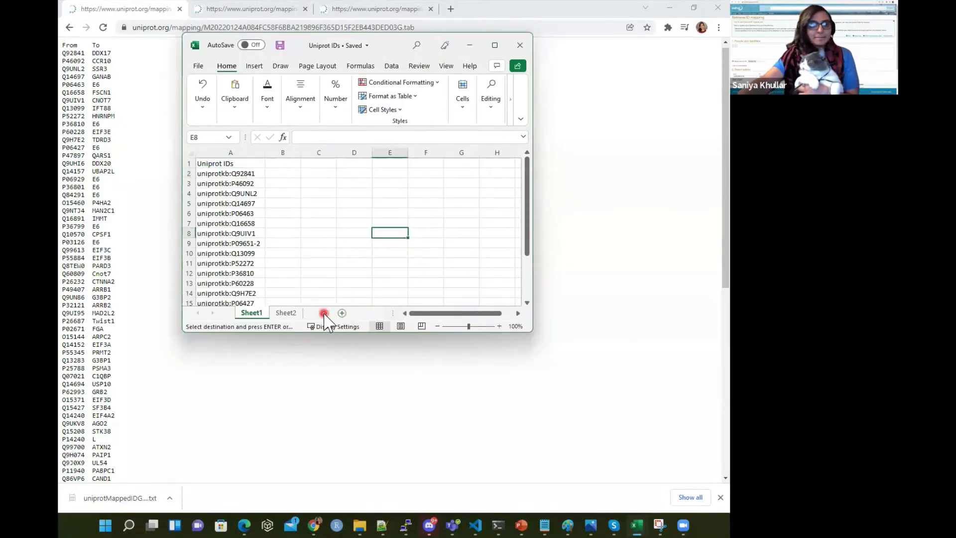
{"action": "left_click", "coordinate": [342, 313]}
{"action": "left_click", "coordinate": [331, 33]}
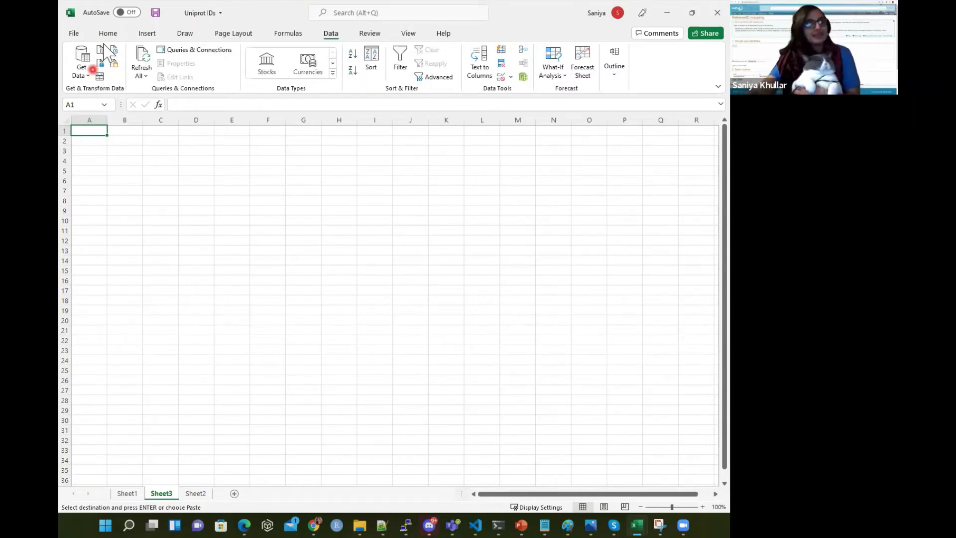
{"action": "left_click", "coordinate": [97, 51]}
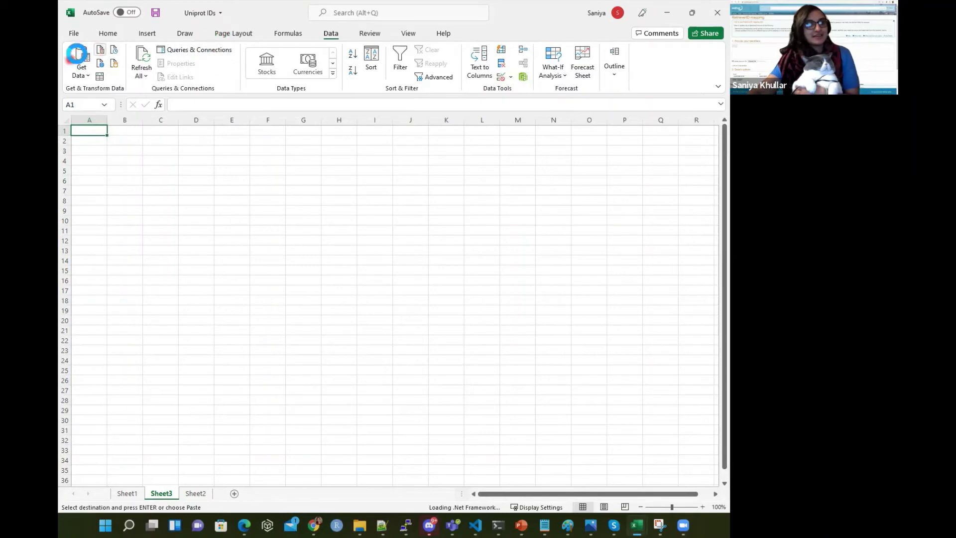
{"action": "left_click", "coordinate": [100, 50]}
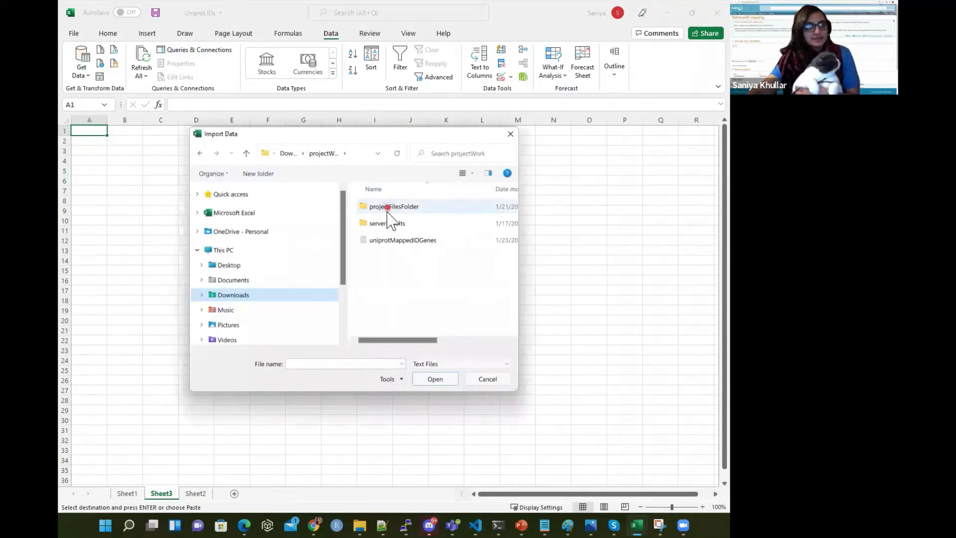
{"action": "double_click", "coordinate": [388, 241]}
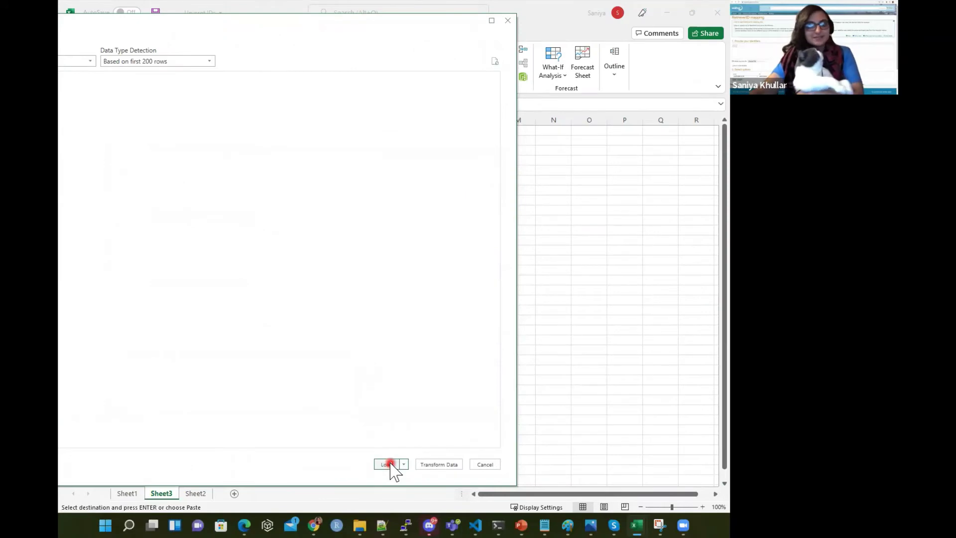
{"action": "left_click", "coordinate": [390, 465]}
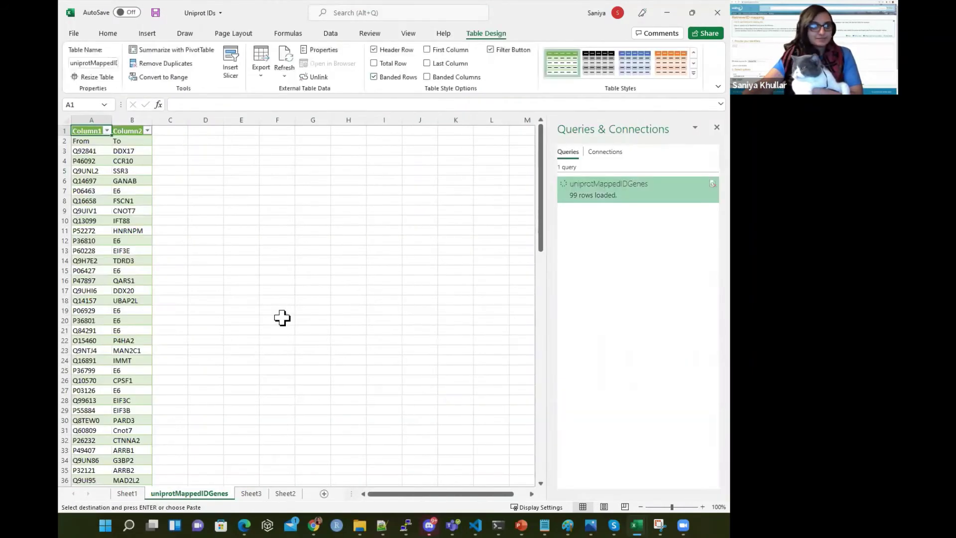
- Rename the first column header of the imported mapping table to uniprot
{"action": "left_click", "coordinate": [74, 131]}
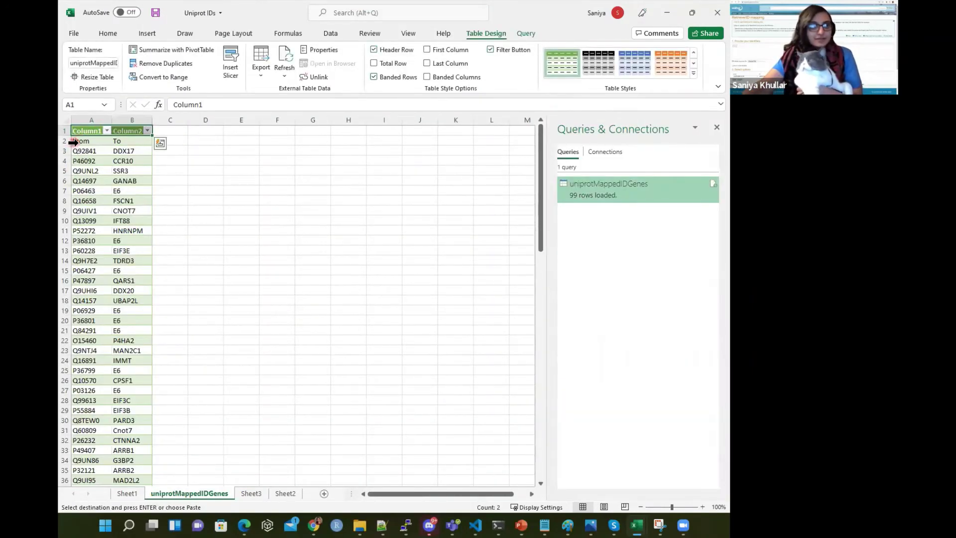
{"action": "left_click", "coordinate": [92, 131]}
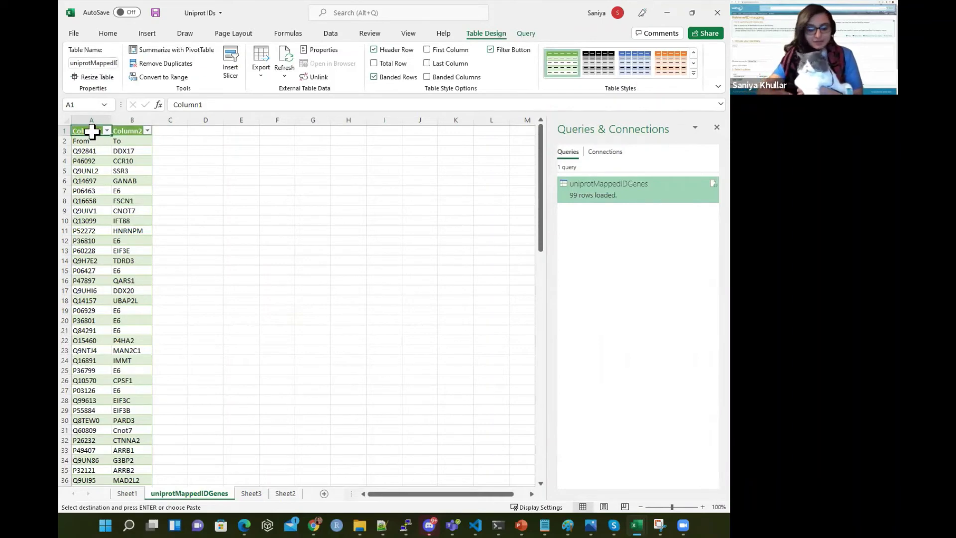
{"action": "type", "text": "uni["}
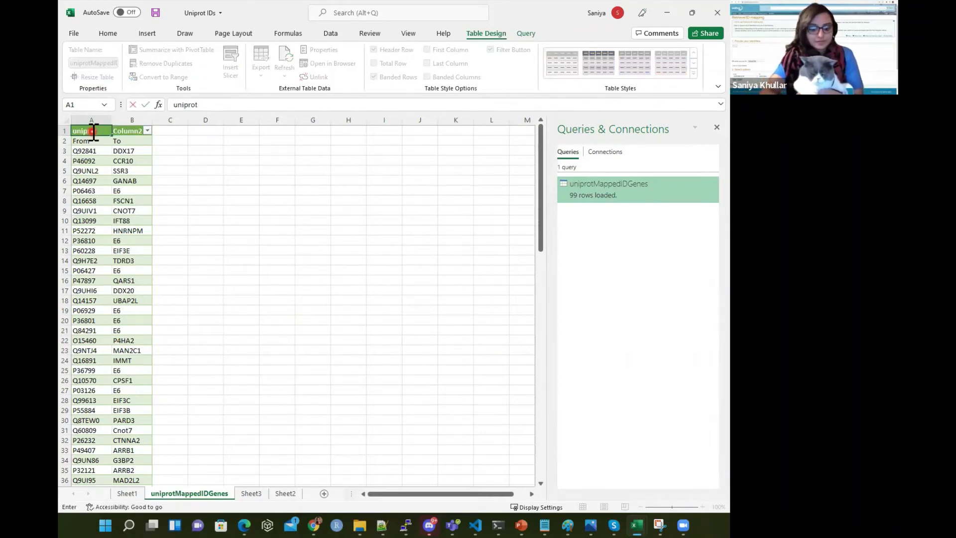
{"action": "key", "text": "Tab"}
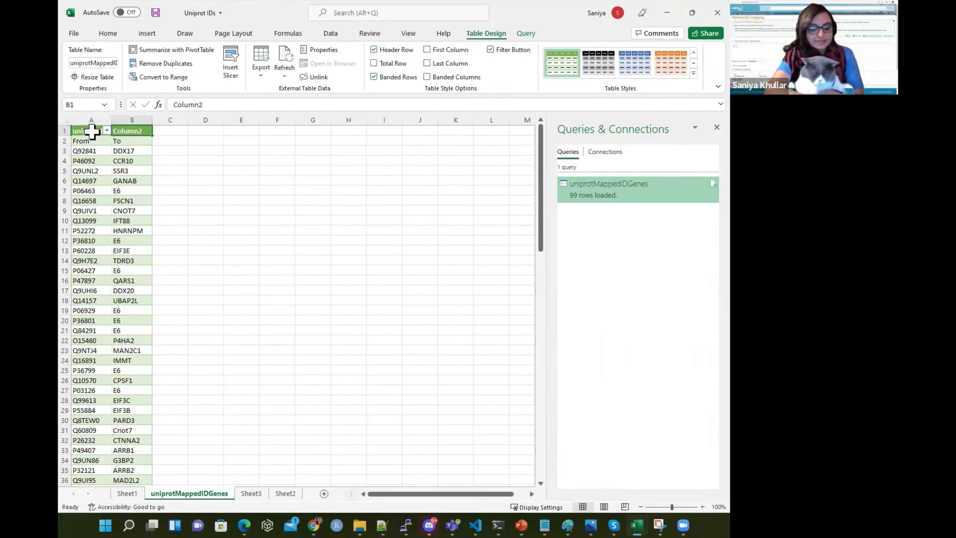
- Name the second table header gene_name and delete the redundant From/To row beneath the headers
{"action": "type", "text": "gene_name"}
{"action": "key", "text": "Return"}
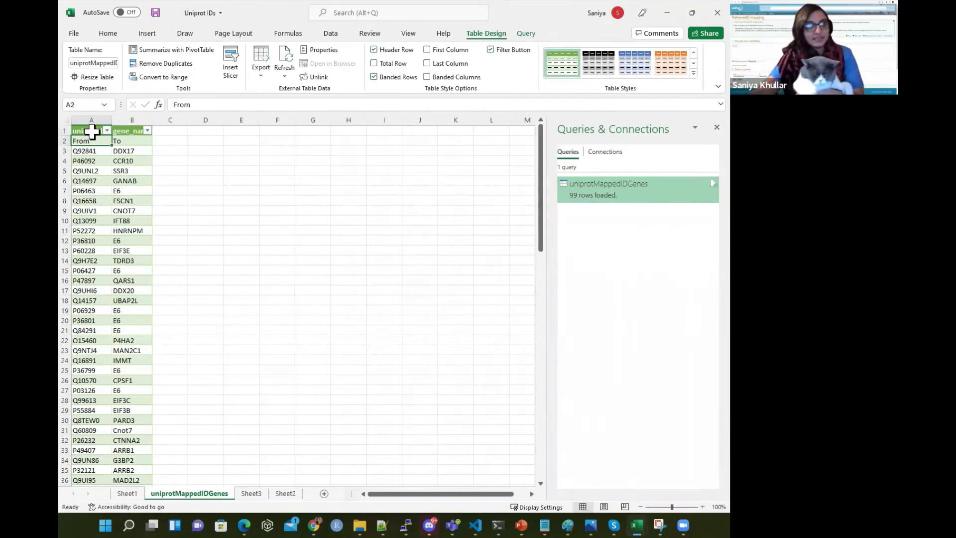
{"action": "left_click", "coordinate": [64, 141]}
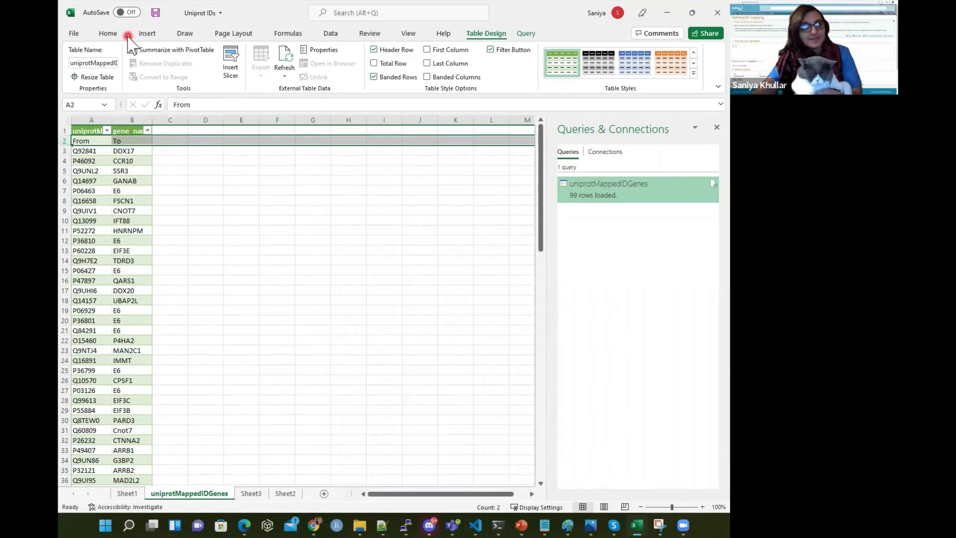
{"action": "left_click", "coordinate": [108, 33]}
{"action": "left_click", "coordinate": [553, 64]}
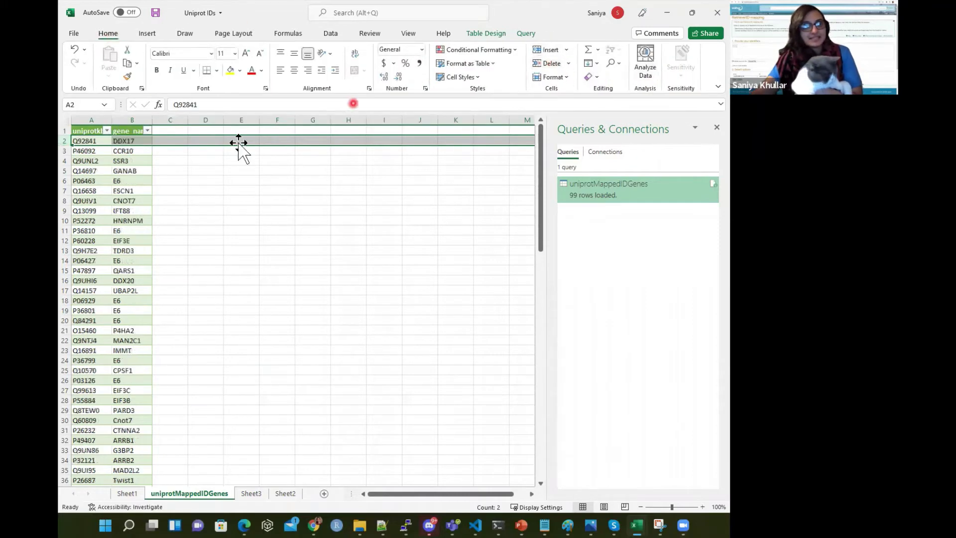
- Copy the gene name DDX17 from the first data row of the mapping table
{"action": "left_click", "coordinate": [131, 140]}
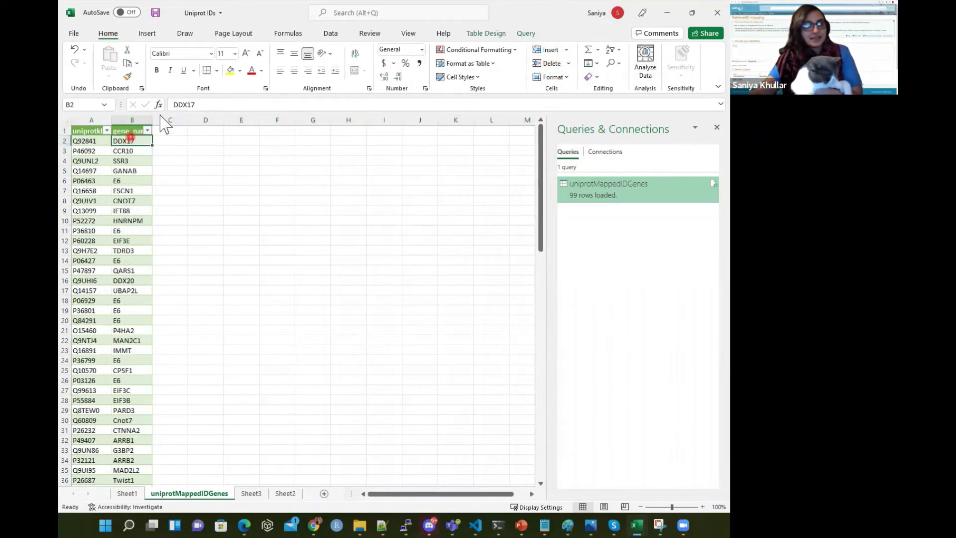
{"action": "left_click_drag", "start_coordinate": [194, 104], "coordinate": [157, 104]}
{"action": "right_click", "coordinate": [183, 104]}
{"action": "left_click", "coordinate": [207, 126]}
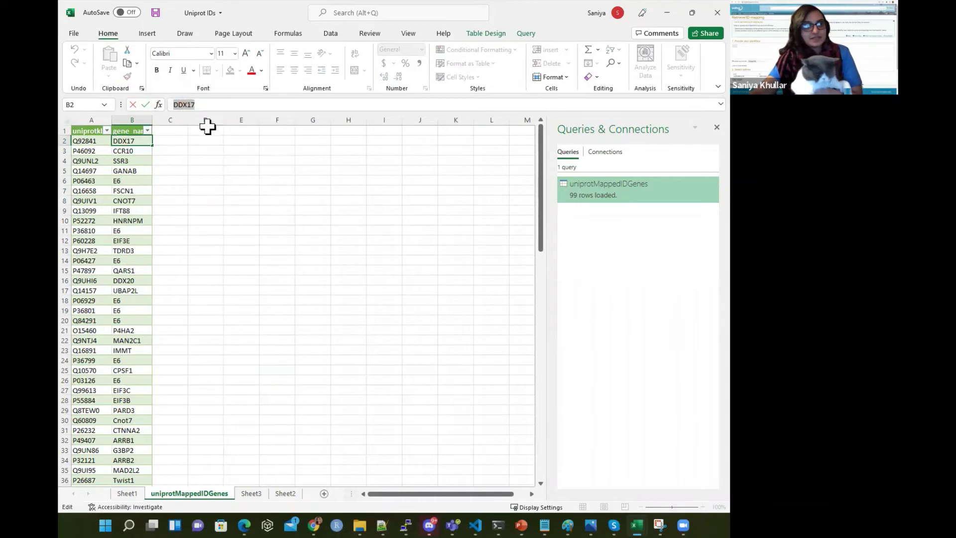
- Widen the uniprotkb and gene_name columns so both headers fit
{"action": "left_click", "coordinate": [174, 170]}
{"action": "double_click", "coordinate": [112, 120]}
{"action": "left_click_drag", "start_coordinate": [152, 120], "coordinate": [196, 119]}
- Switch to Chrome, search Google for DDX17, and open its GeneCards page at the aliases and external IDs
{"action": "left_click", "coordinate": [167, 141]}
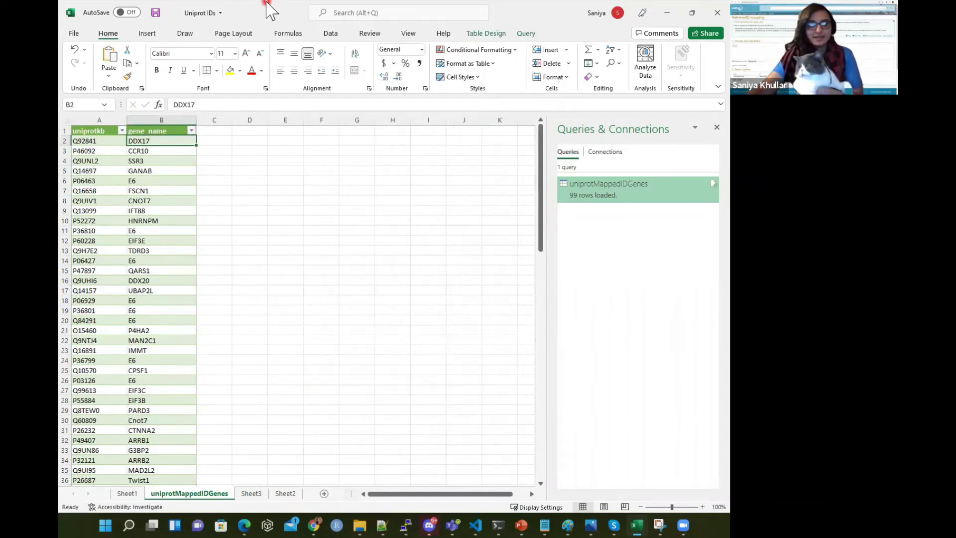
{"action": "key", "text": "alt+Tab"}
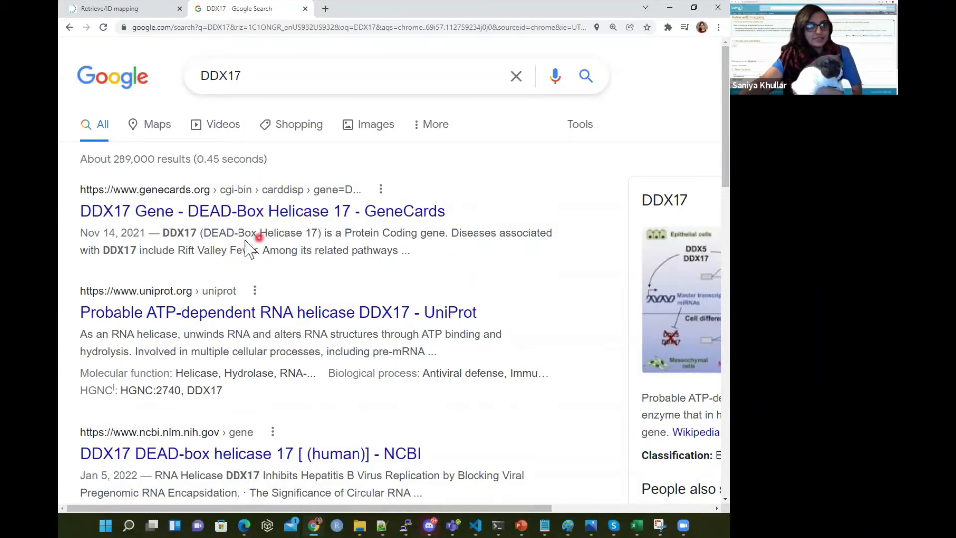
{"action": "left_click", "coordinate": [200, 217]}
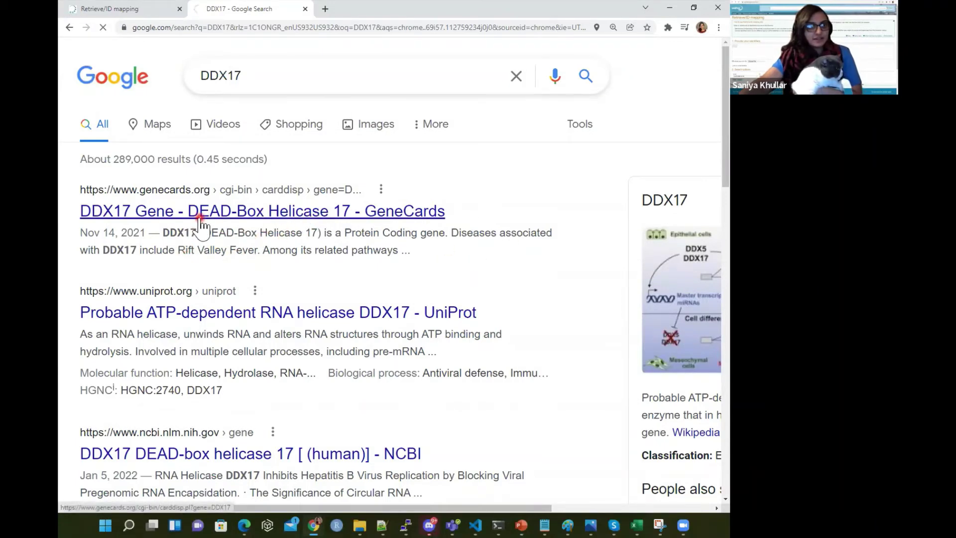
{"action": "scroll", "coordinate": [508, 316], "scroll_direction": "down", "scroll_amount": 2}
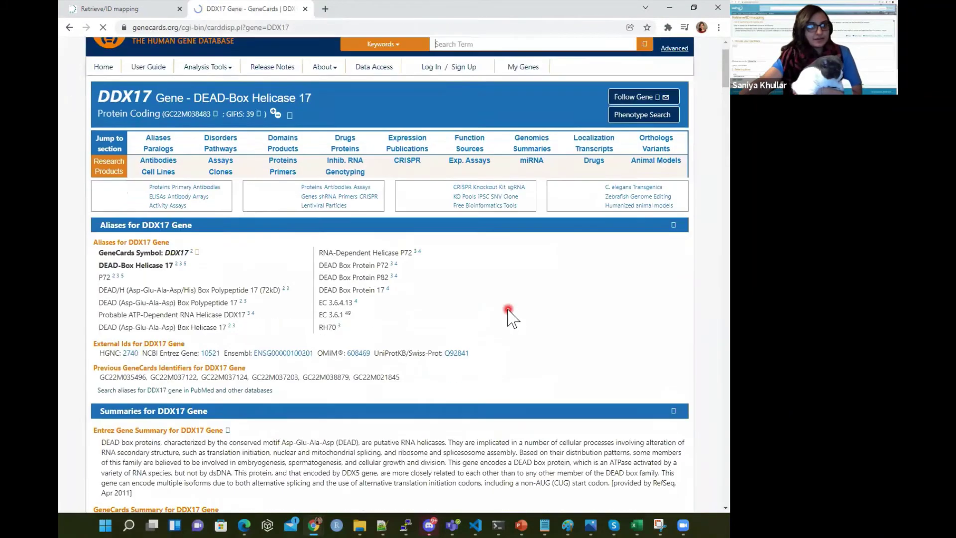
{"action": "scroll", "coordinate": [508, 316], "scroll_direction": "down", "scroll_amount": 1}
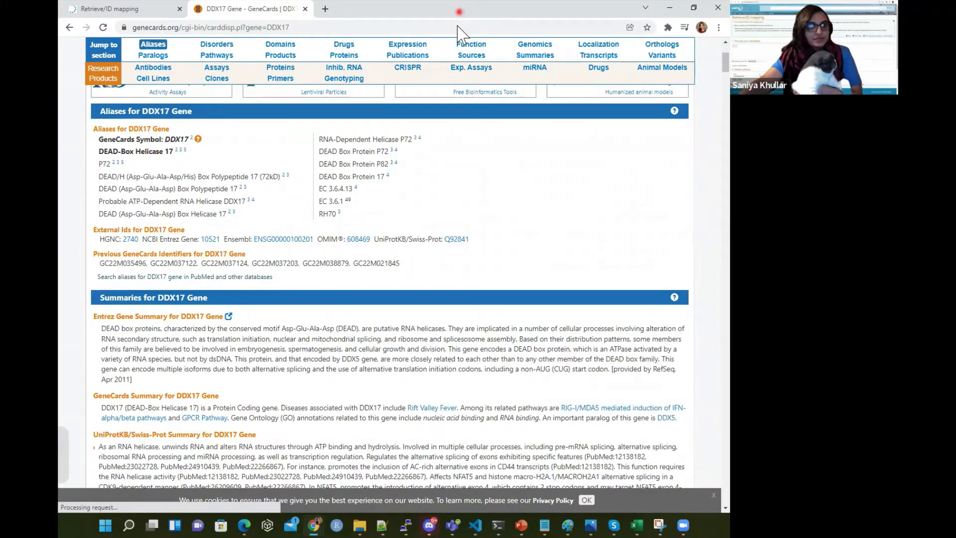
- Copy the UniProt ID Q92841 from the first data row in Excel and find it on the DDX17 GeneCards page in Chrome
{"action": "key", "text": "alt+Tab"}
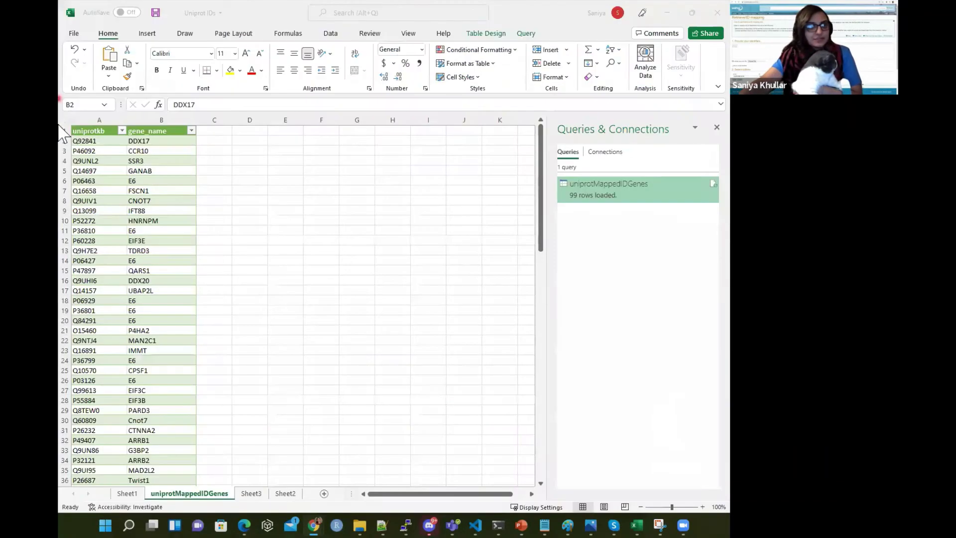
{"action": "left_click", "coordinate": [94, 141]}
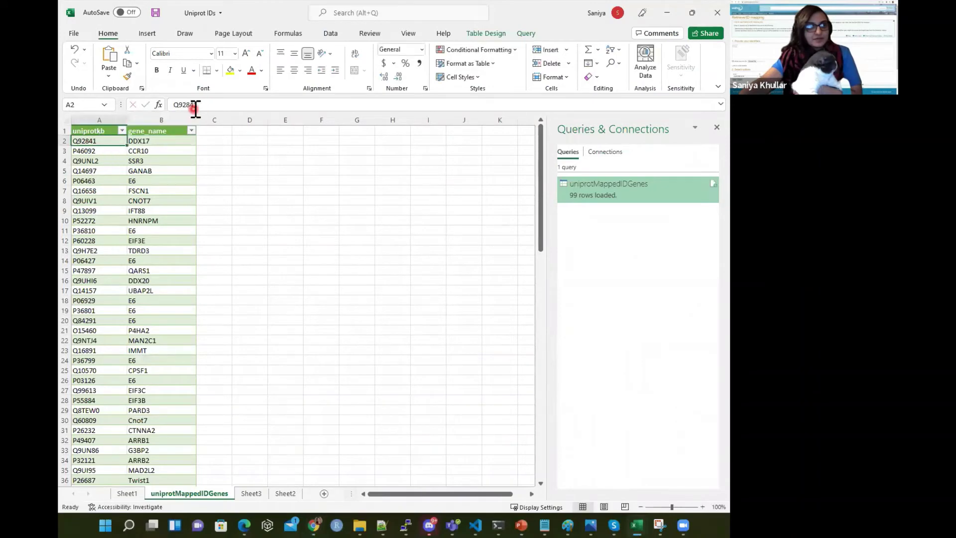
{"action": "left_click", "coordinate": [192, 103]}
{"action": "key", "text": "shift+Home"}
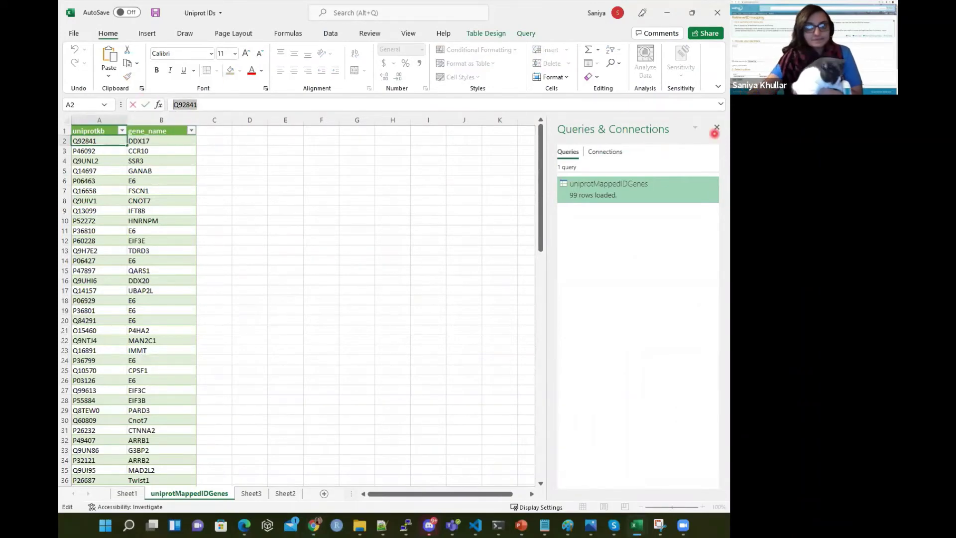
{"action": "key", "text": "ctrl+c"}
{"action": "key", "text": "alt+Tab"}
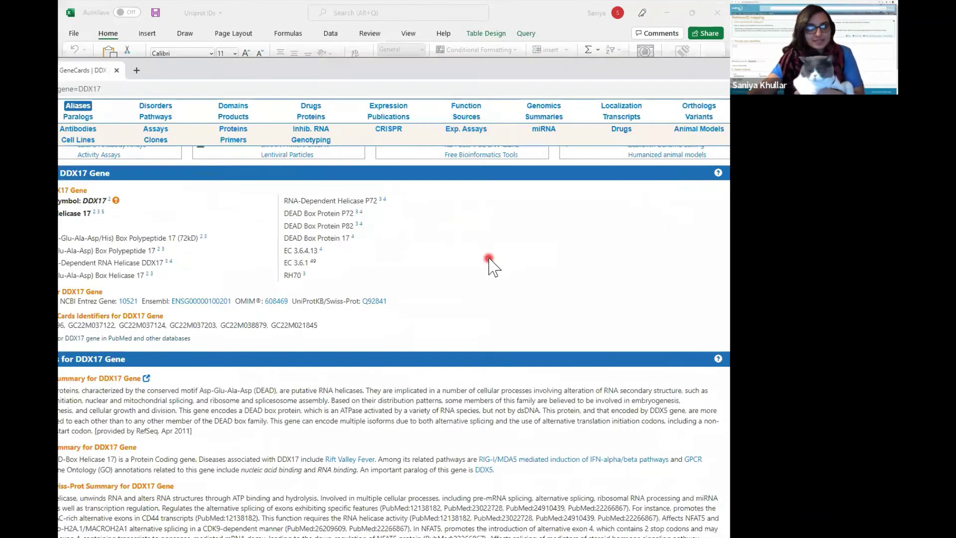
{"action": "key", "text": "ctrl+f"}
{"action": "key", "text": "ctrl+v"}
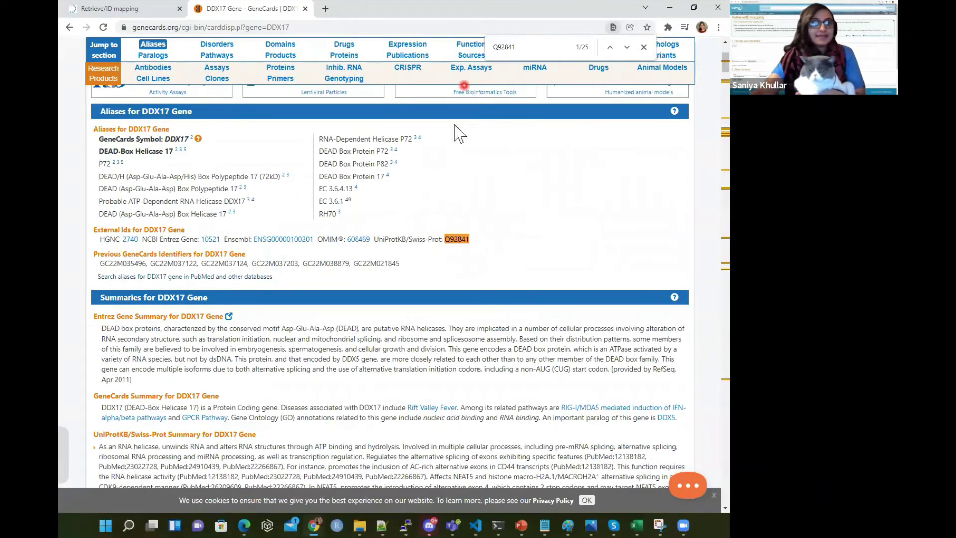
- Point out the Q92841 entry under External Ids and trace a pen annotation from it toward the DDX17 gene symbol
{"action": "left_click_drag", "start_coordinate": [473, 240], "coordinate": [412, 251]}
{"action": "left_click", "coordinate": [477, 248]}
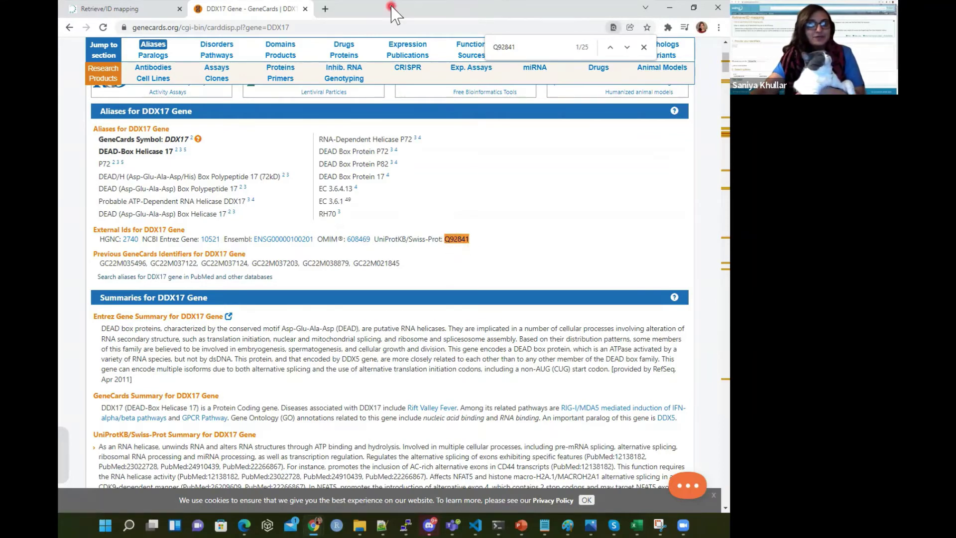
{"action": "scroll", "coordinate": [185, 351], "scroll_direction": "down", "scroll_amount": 1}
{"action": "scroll", "coordinate": [185, 351], "scroll_direction": "up", "scroll_amount": 1}
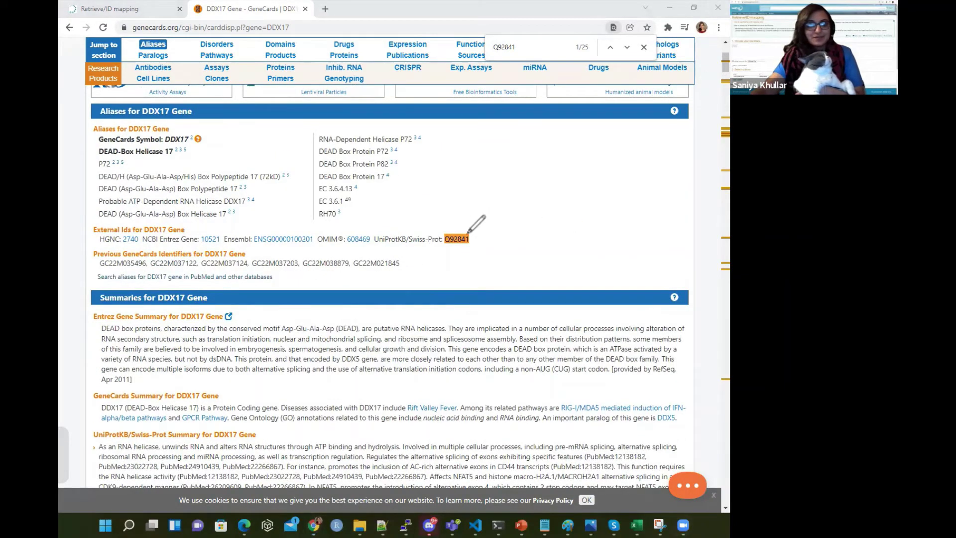
{"action": "left_click_drag", "start_coordinate": [479, 220], "coordinate": [447, 108]}
{"action": "mouse_move", "coordinate": [282, 117]}
{"action": "left_mouse_down"}
{"action": "mouse_move", "coordinate": [210, 110]}
{"action": "mouse_move", "coordinate": [219, 125]}
{"action": "left_mouse_up"}
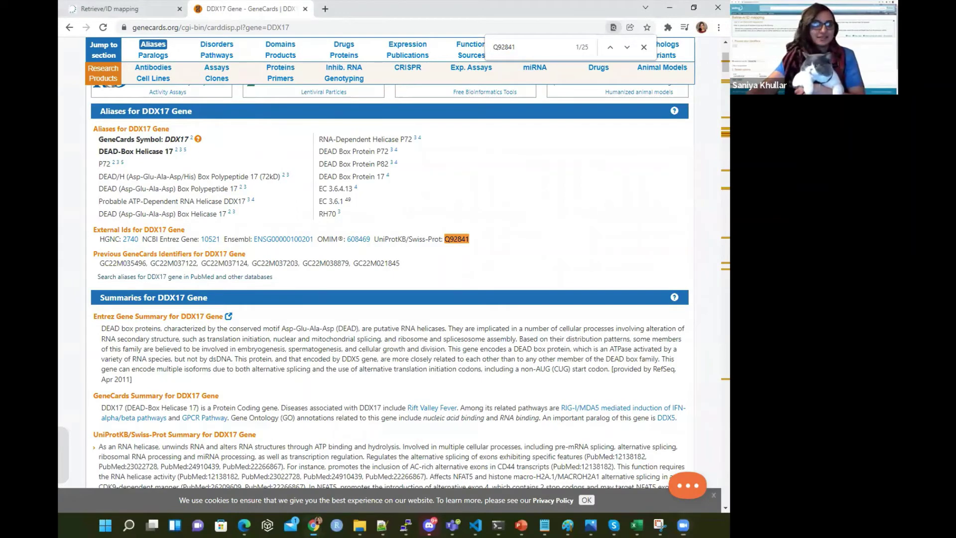
- Switch back to Excel and select the gene name ADAM17 near the end of the mapping table for copying
{"action": "key", "text": "alt+Tab"}
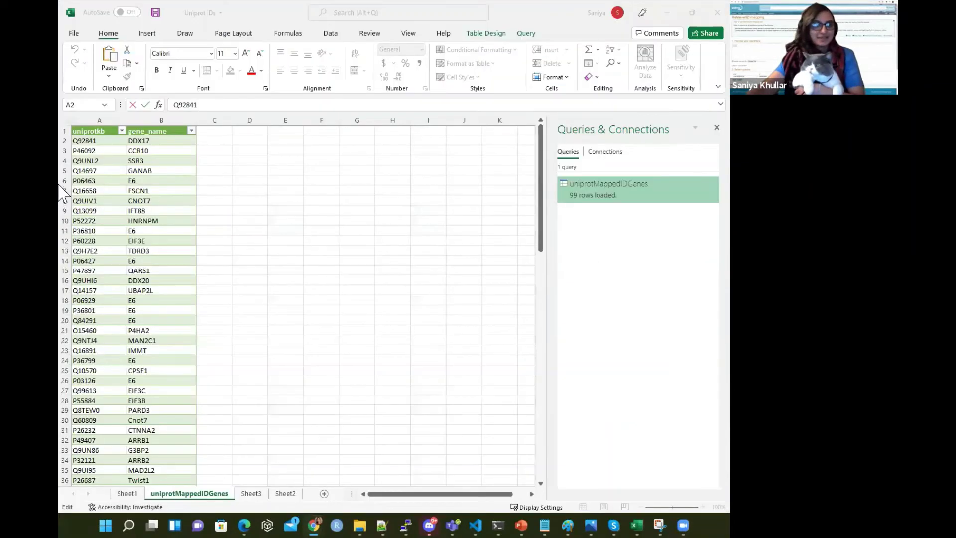
{"action": "left_click", "coordinate": [146, 152]}
{"action": "key", "text": "ctrl+Down"}
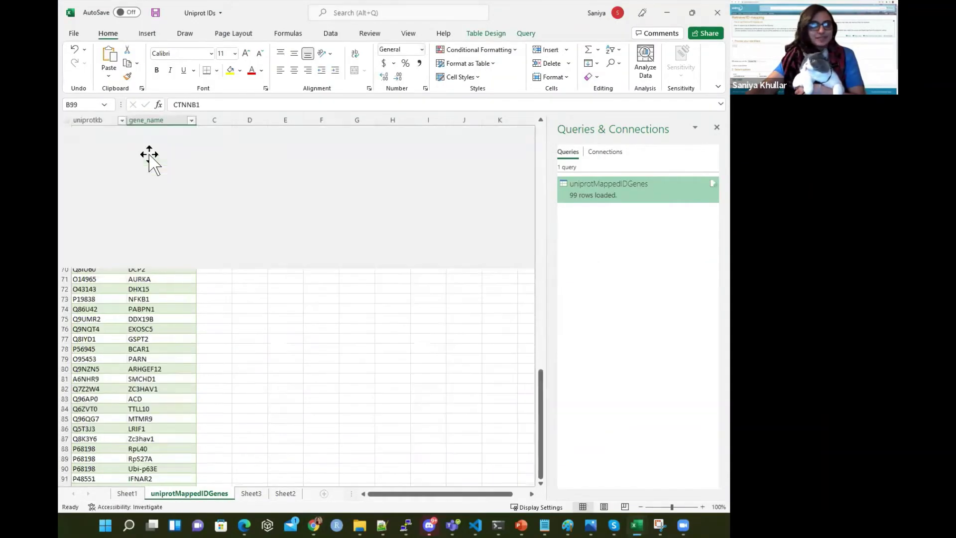
{"action": "left_click", "coordinate": [145, 302]}
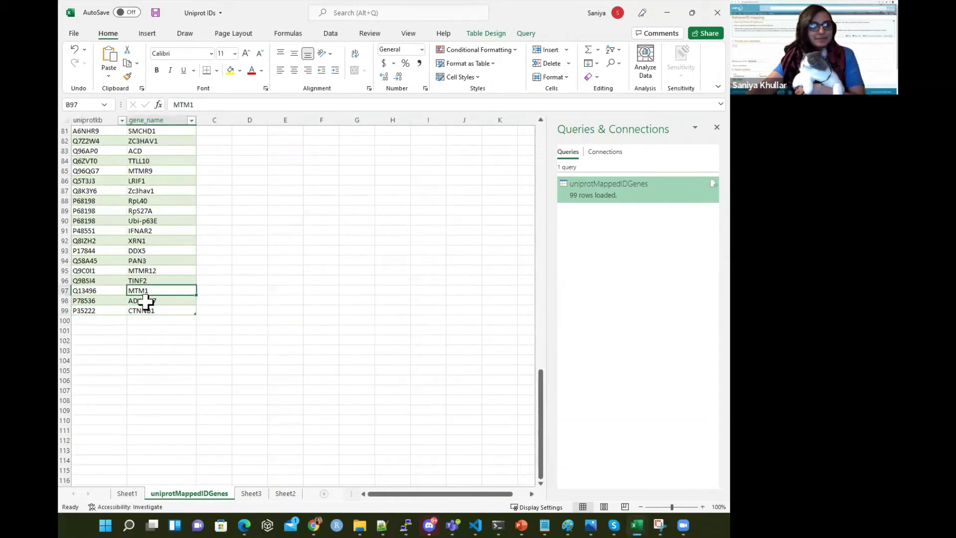
{"action": "left_click_drag", "start_coordinate": [215, 105], "coordinate": [104, 108]}
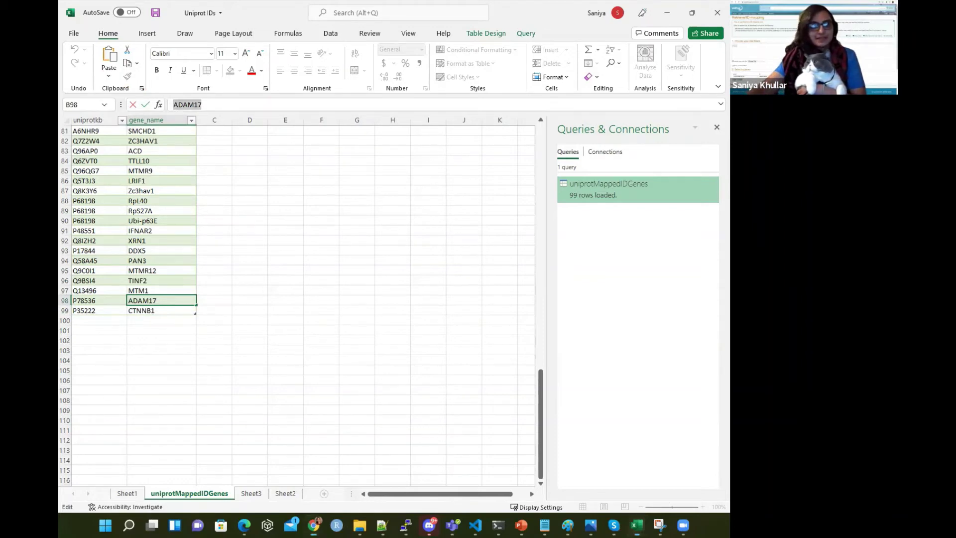
- Switch to Chrome, load the GeneCards page for ADAM17 by changing the gene in the URL, and highlight its UniProtKB/Swiss-Prot ID
{"action": "key", "text": "alt+Tab"}
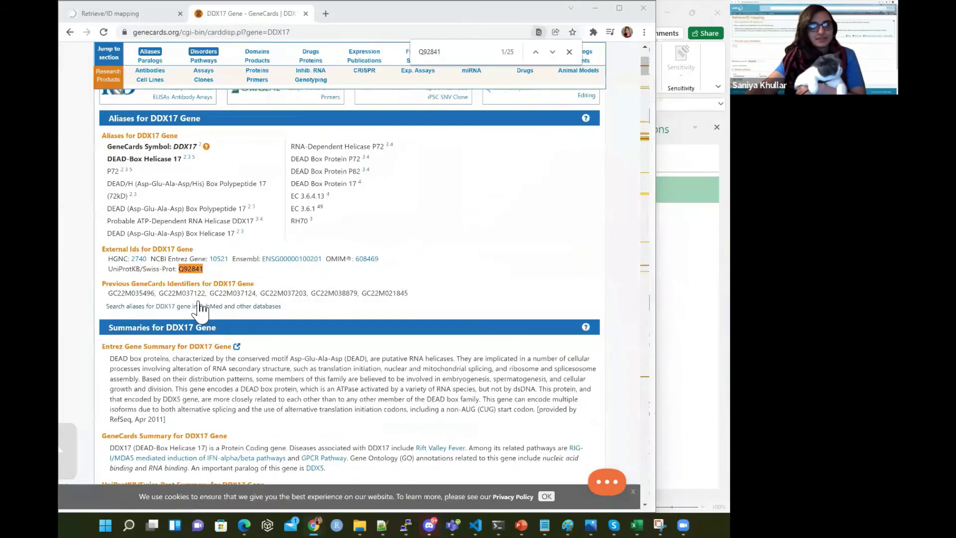
{"action": "left_click_drag", "start_coordinate": [423, 6], "coordinate": [449, 19]}
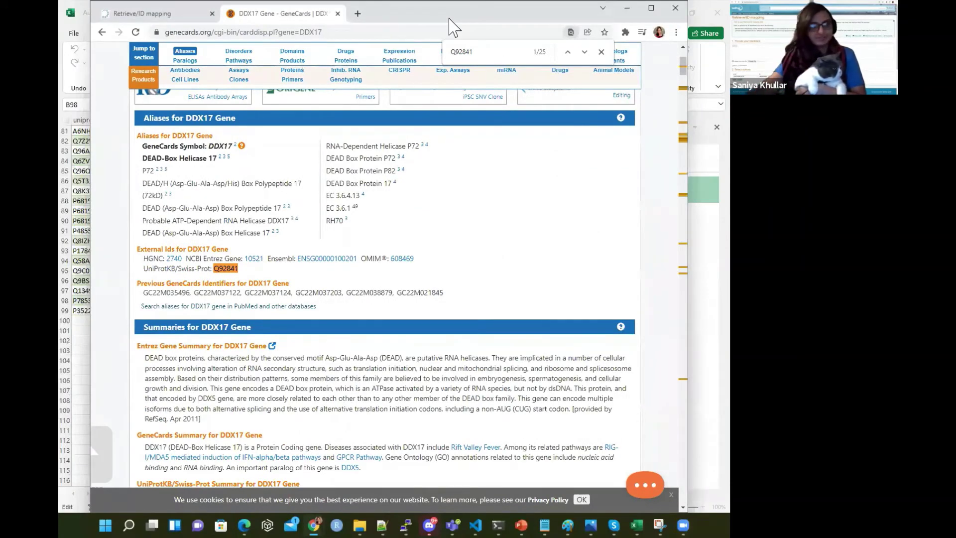
{"action": "left_click", "coordinate": [299, 32]}
{"action": "double_click", "coordinate": [355, 32]}
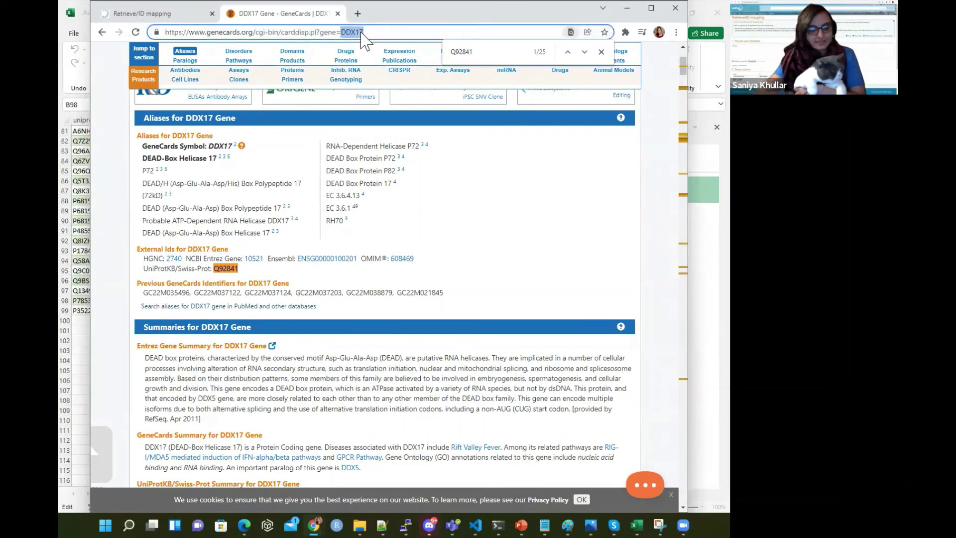
{"action": "type", "text": "ADAM17"}
{"action": "key", "text": "Return"}
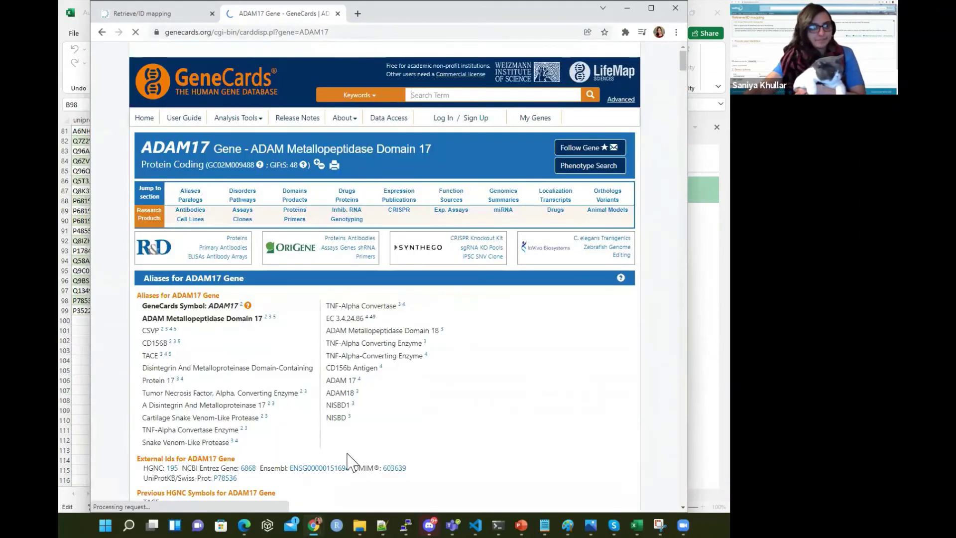
{"action": "scroll", "coordinate": [424, 456], "scroll_direction": "down", "scroll_amount": 1}
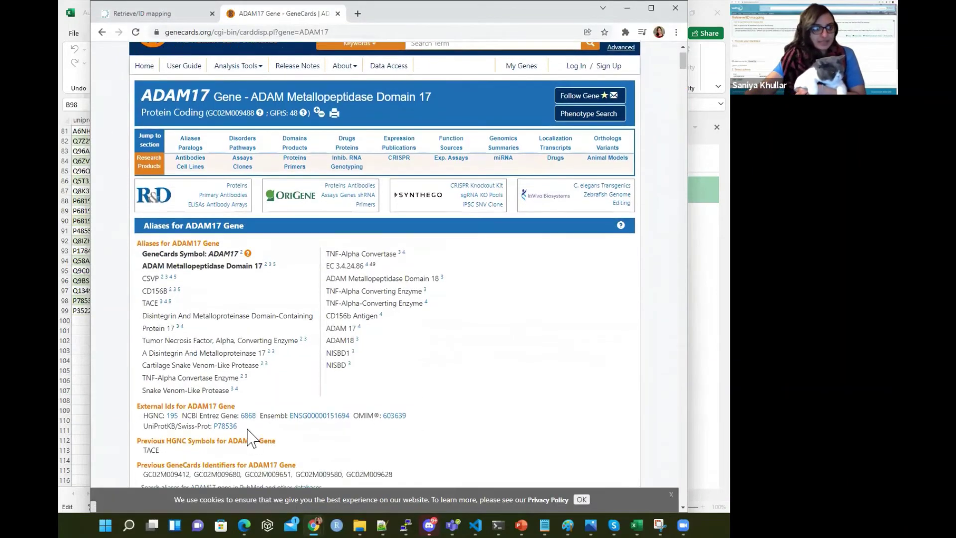
{"action": "double_click", "coordinate": [218, 426]}
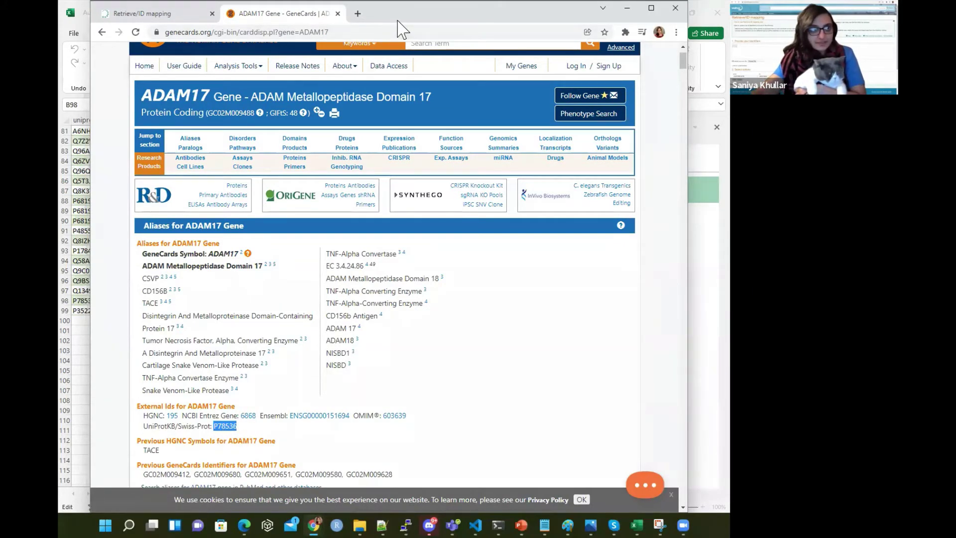
- Move the browser beside the Excel table and draw red annotations linking P78536 and ADAM17 between GeneCards and the table
{"action": "left_click_drag", "start_coordinate": [399, 20], "coordinate": [552, 21]}
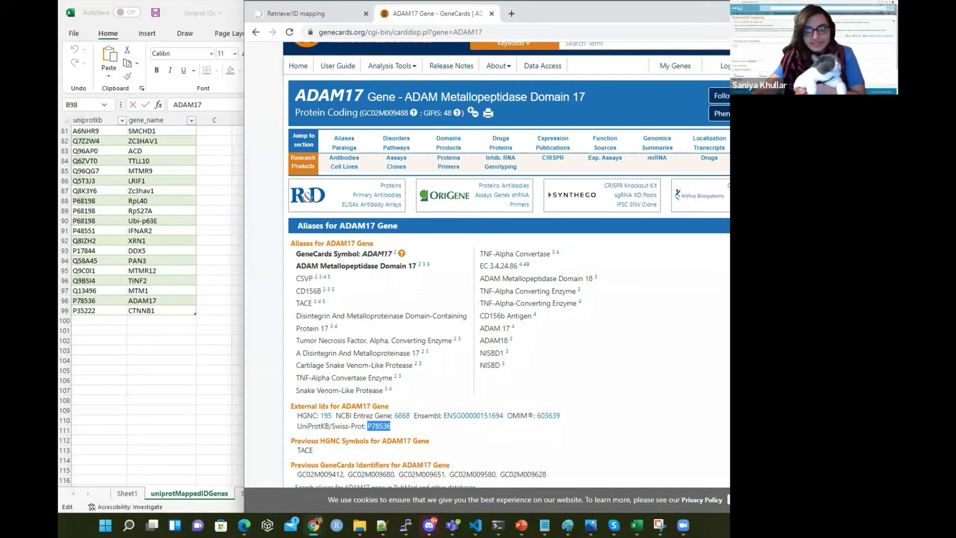
{"action": "key", "text": "alt+Tab"}
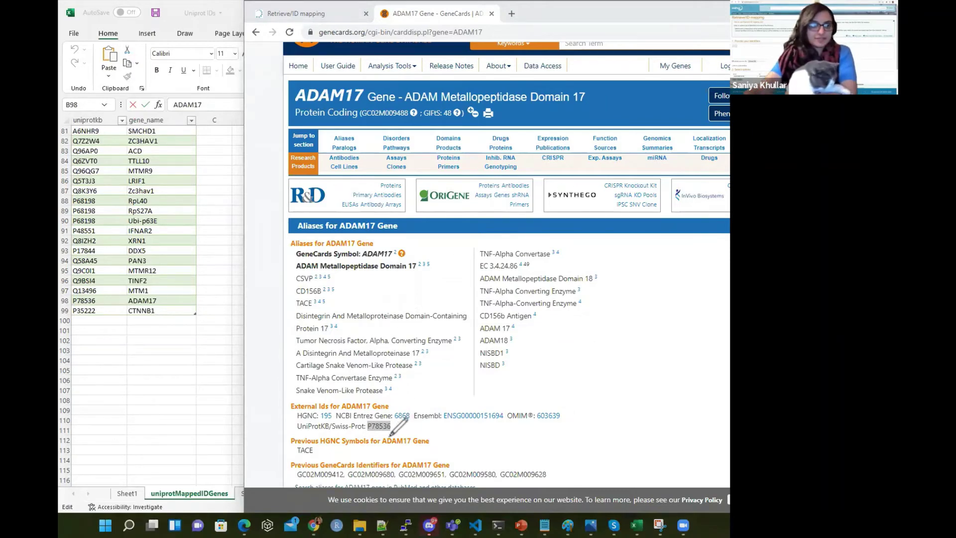
{"action": "mouse_move", "coordinate": [392, 430]}
{"action": "left_mouse_down"}
{"action": "mouse_move", "coordinate": [379, 438]}
{"action": "mouse_move", "coordinate": [364, 422]}
{"action": "left_mouse_up"}
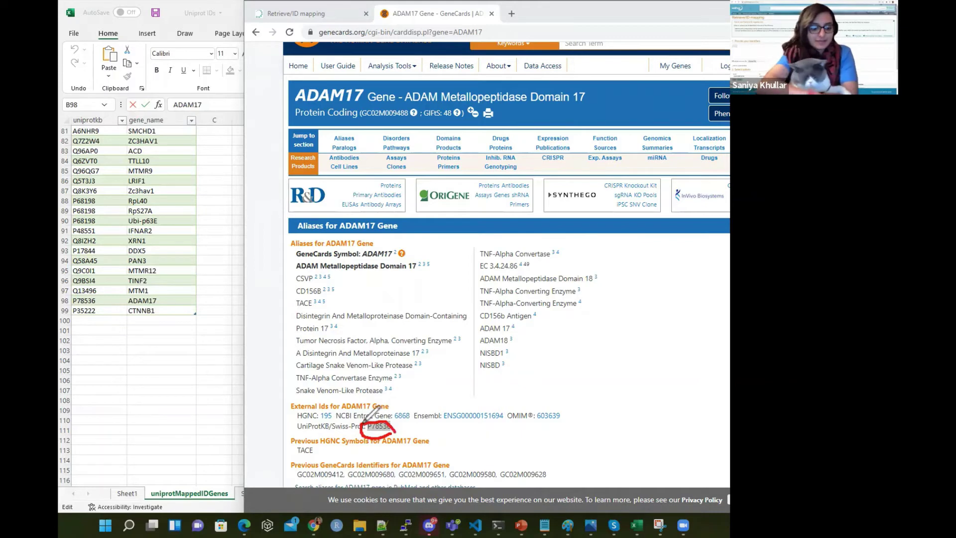
{"action": "mouse_move", "coordinate": [363, 422]}
{"action": "left_mouse_down"}
{"action": "mouse_move", "coordinate": [394, 441]}
{"action": "mouse_move", "coordinate": [408, 418]}
{"action": "left_mouse_up"}
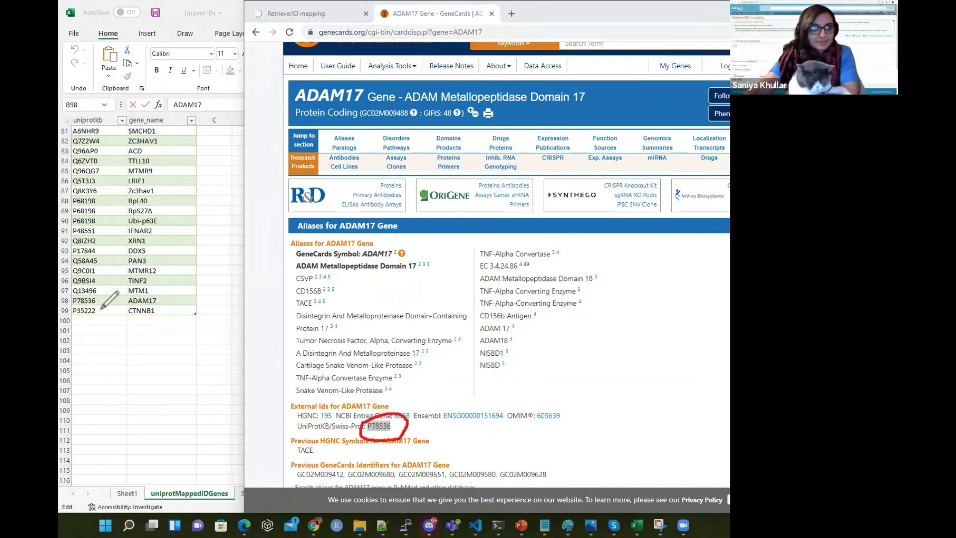
{"action": "mouse_move", "coordinate": [81, 293]}
{"action": "left_mouse_down"}
{"action": "mouse_move", "coordinate": [67, 302]}
{"action": "mouse_move", "coordinate": [103, 301]}
{"action": "mouse_move", "coordinate": [91, 294]}
{"action": "mouse_move", "coordinate": [128, 324]}
{"action": "mouse_move", "coordinate": [360, 427]}
{"action": "left_mouse_up"}
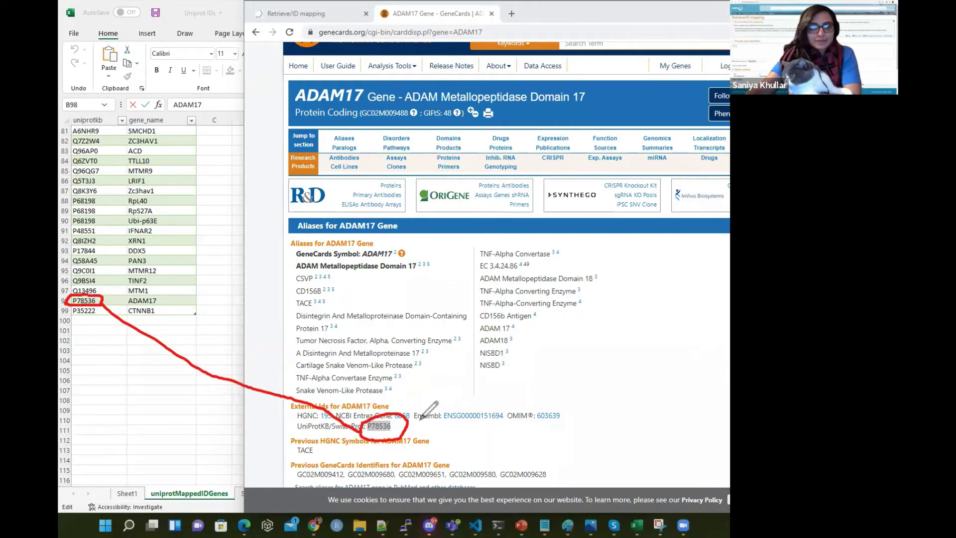
{"action": "mouse_move", "coordinate": [411, 417]}
{"action": "left_mouse_down"}
{"action": "mouse_move", "coordinate": [450, 392]}
{"action": "mouse_move", "coordinate": [490, 226]}
{"action": "mouse_move", "coordinate": [420, 242]}
{"action": "mouse_move", "coordinate": [432, 245]}
{"action": "left_mouse_up"}
{"action": "mouse_move", "coordinate": [339, 221]}
{"action": "left_mouse_down"}
{"action": "mouse_move", "coordinate": [322, 195]}
{"action": "mouse_move", "coordinate": [164, 289]}
{"action": "left_mouse_up"}
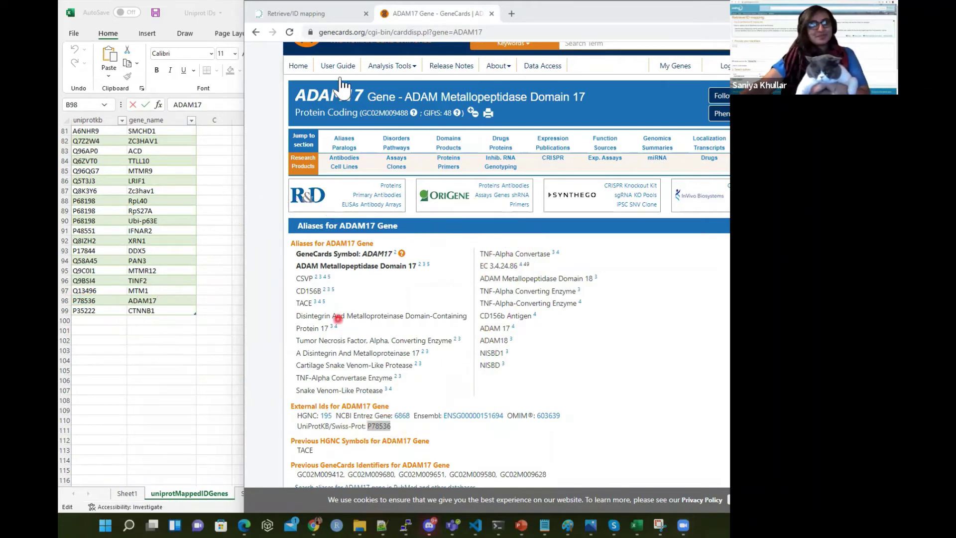
- Return to UniProt's Retrieve/ID mapping page
{"action": "left_click", "coordinate": [319, 13]}
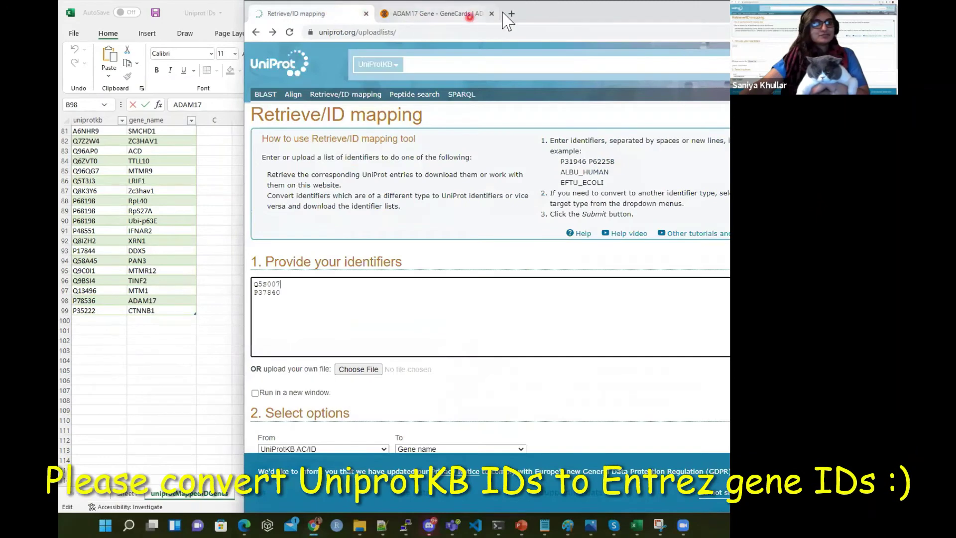
- Submit Q5S007 and P37840 for mapping from UniProtKB AC/ID to Entrez Gene (GeneID)
{"action": "double_click", "coordinate": [523, 17]}
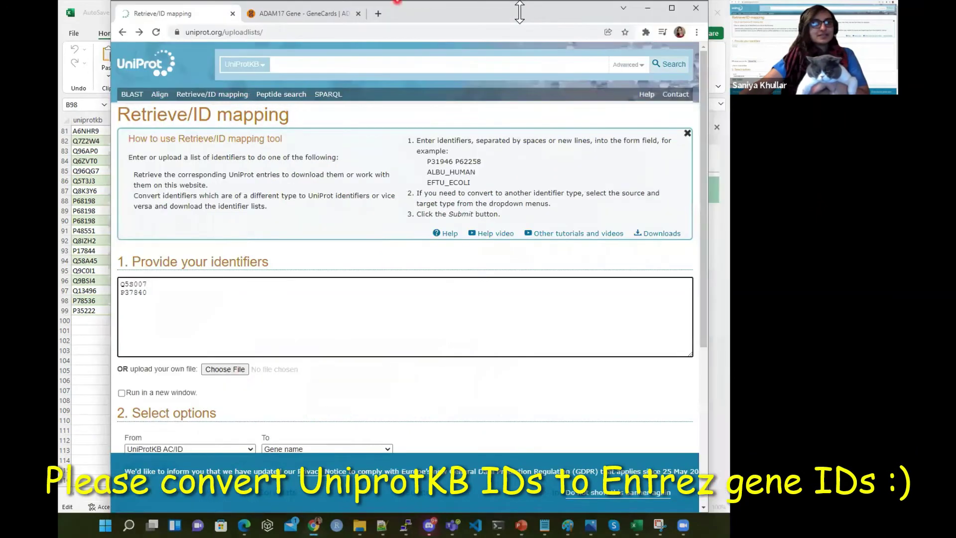
{"action": "double_click", "coordinate": [519, 10]}
{"action": "scroll", "coordinate": [134, 359], "scroll_direction": "down", "scroll_amount": 2}
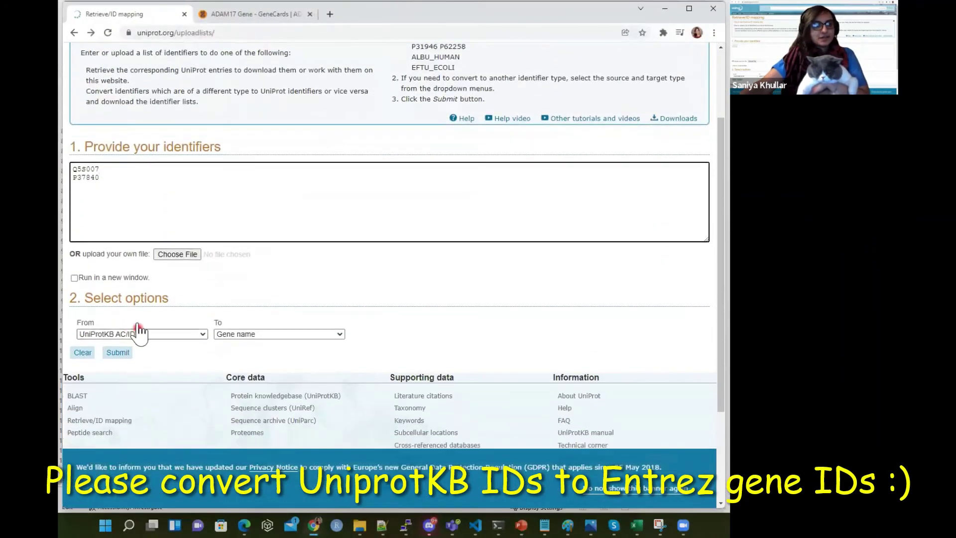
{"action": "left_click_drag", "start_coordinate": [113, 178], "coordinate": [71, 165]}
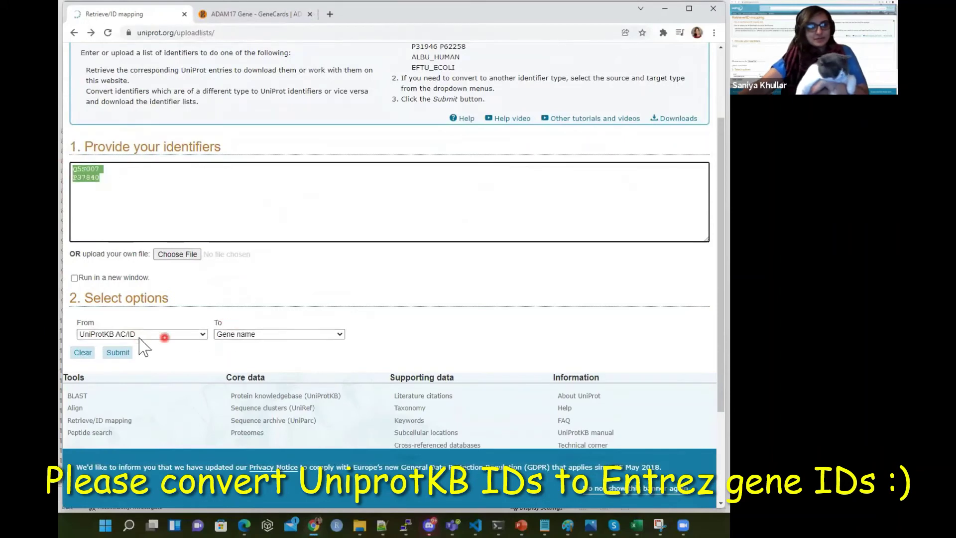
{"action": "left_click", "coordinate": [282, 334]}
{"action": "scroll", "coordinate": [264, 214], "scroll_direction": "down", "scroll_amount": 1}
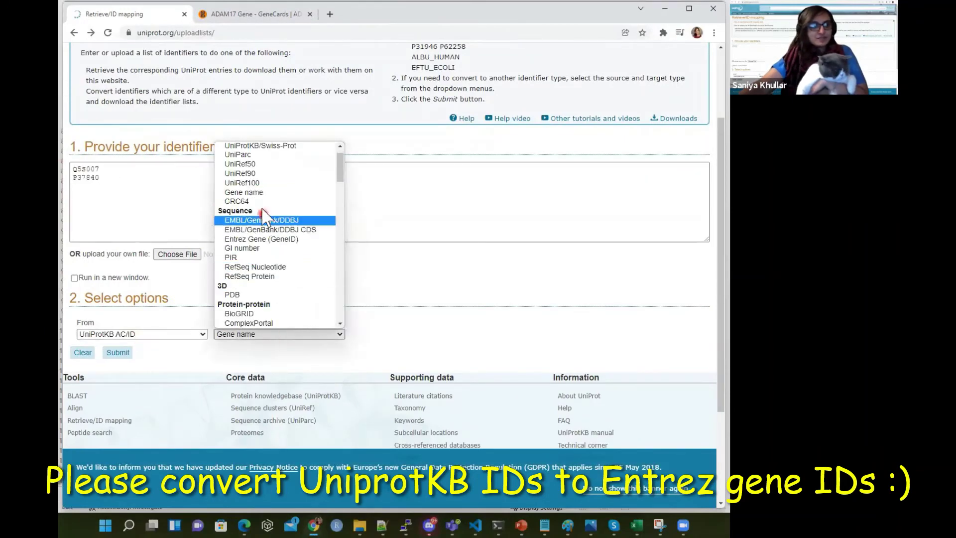
{"action": "left_click", "coordinate": [260, 241]}
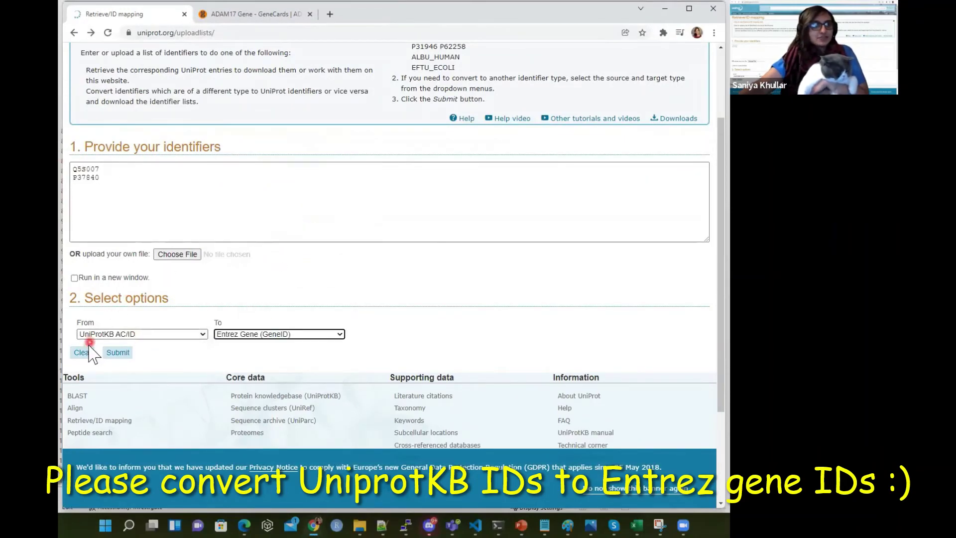
{"action": "left_click", "coordinate": [114, 353]}
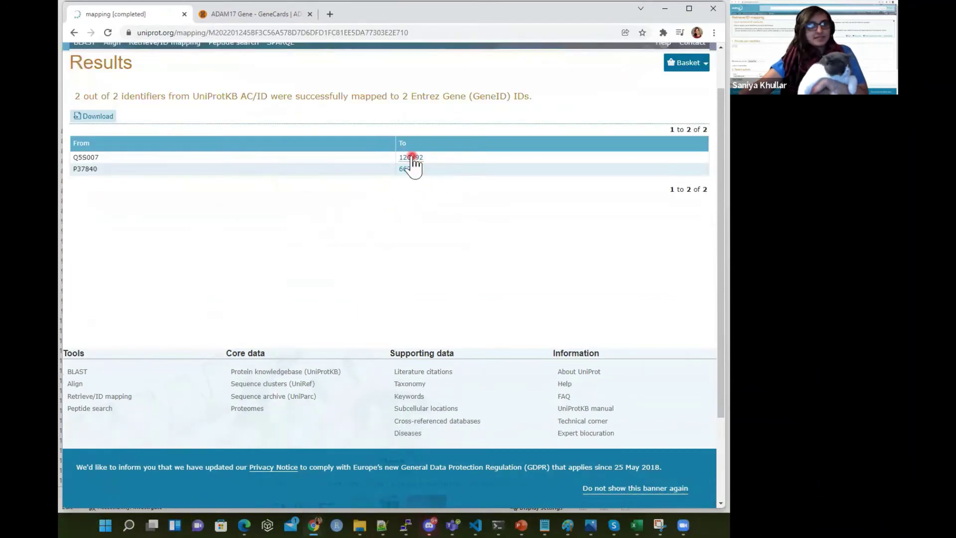
- Search Google for "120892 entrez id" using the ID mapped from Q5S007, and open the human gene's NCBI page
{"action": "left_click_drag", "start_coordinate": [424, 157], "coordinate": [400, 159]}
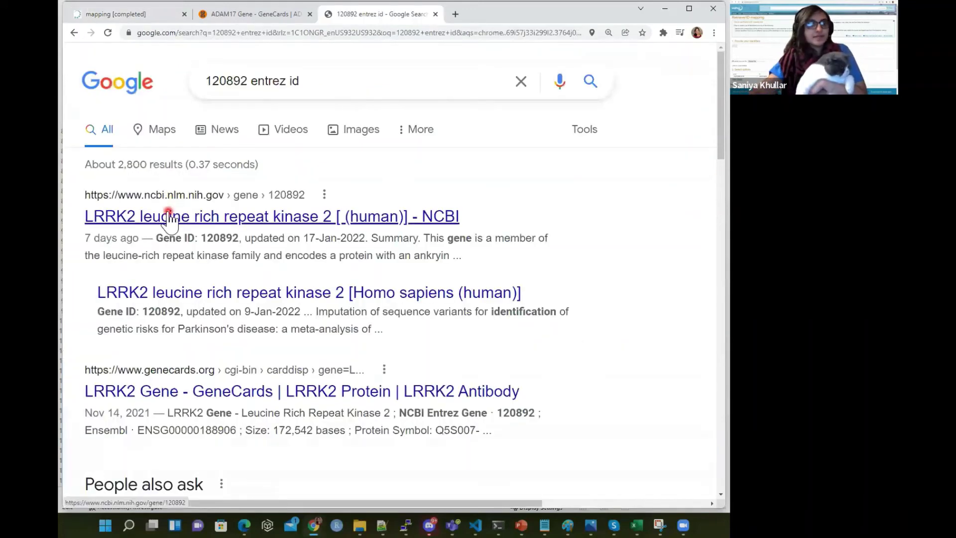
{"action": "left_click", "coordinate": [143, 218]}
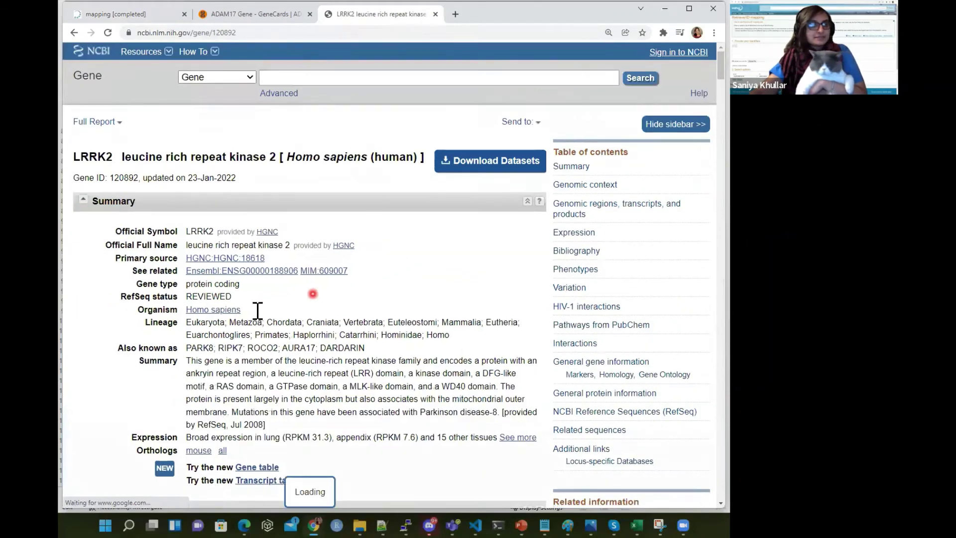
- Search Google for the official symbol LRRK2 from the NCBI summary and open its GeneCards page
{"action": "scroll", "coordinate": [214, 356], "scroll_direction": "down", "scroll_amount": 3}
{"action": "double_click", "coordinate": [199, 154]}
{"action": "right_click", "coordinate": [210, 152]}
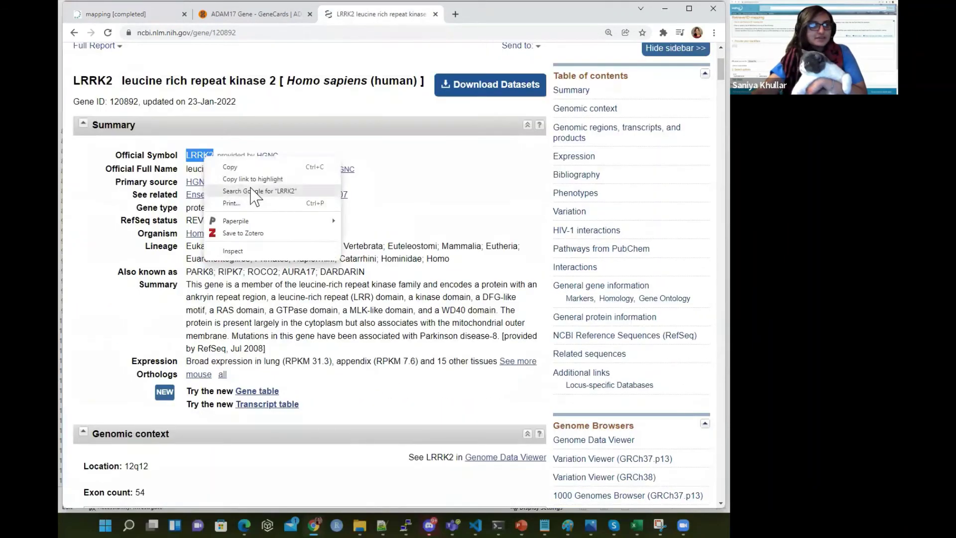
{"action": "left_click", "coordinate": [254, 190]}
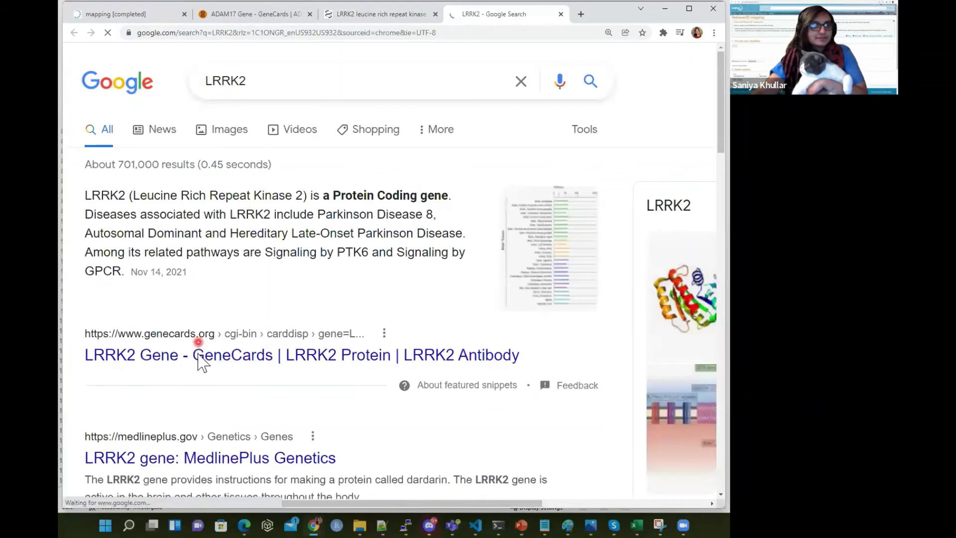
{"action": "left_click", "coordinate": [211, 356]}
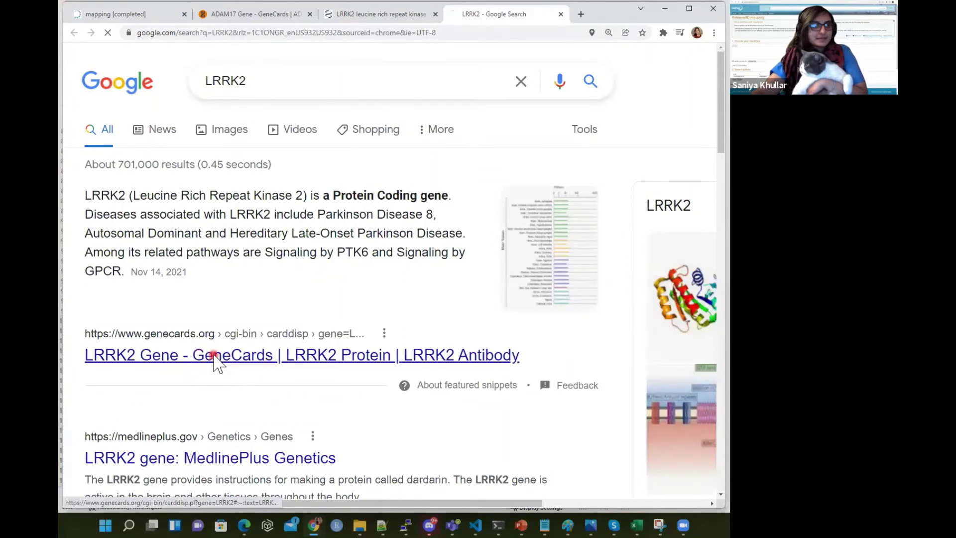
- Highlight the UniProtKB/Swiss-Prot ID Q5S007 on GeneCards and place the UniProt mapping results in a separate window beside it
{"action": "scroll", "coordinate": [234, 293], "scroll_direction": "down", "scroll_amount": 1}
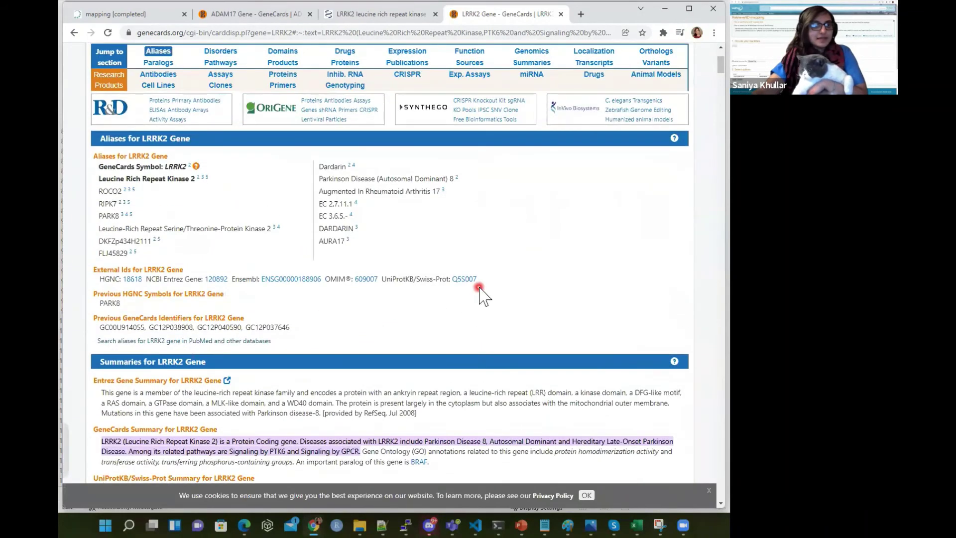
{"action": "mouse_move", "coordinate": [455, 298]}
{"action": "left_mouse_down"}
{"action": "mouse_move", "coordinate": [450, 280]}
{"action": "mouse_move", "coordinate": [485, 280]}
{"action": "mouse_move", "coordinate": [453, 282]}
{"action": "left_mouse_up"}
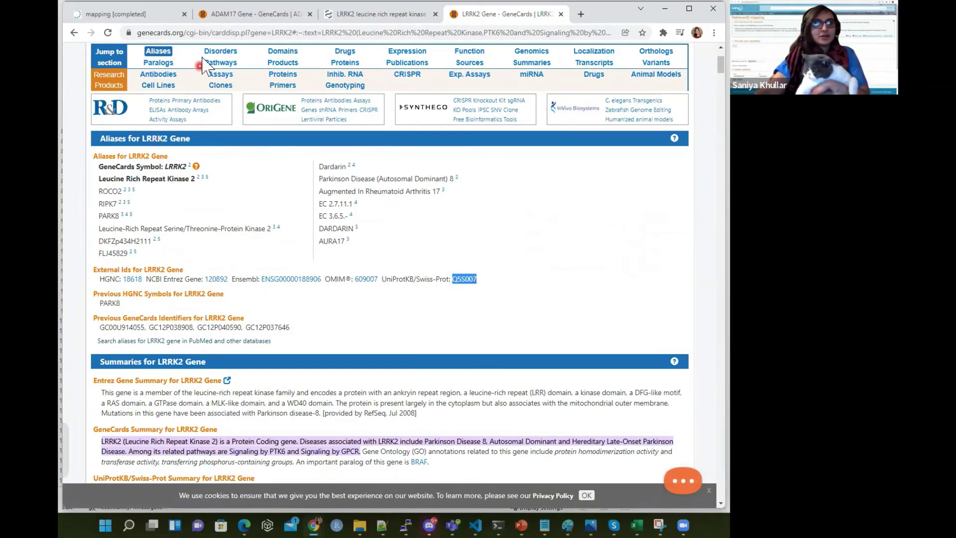
{"action": "left_click_drag", "start_coordinate": [129, 14], "coordinate": [650, 18]}
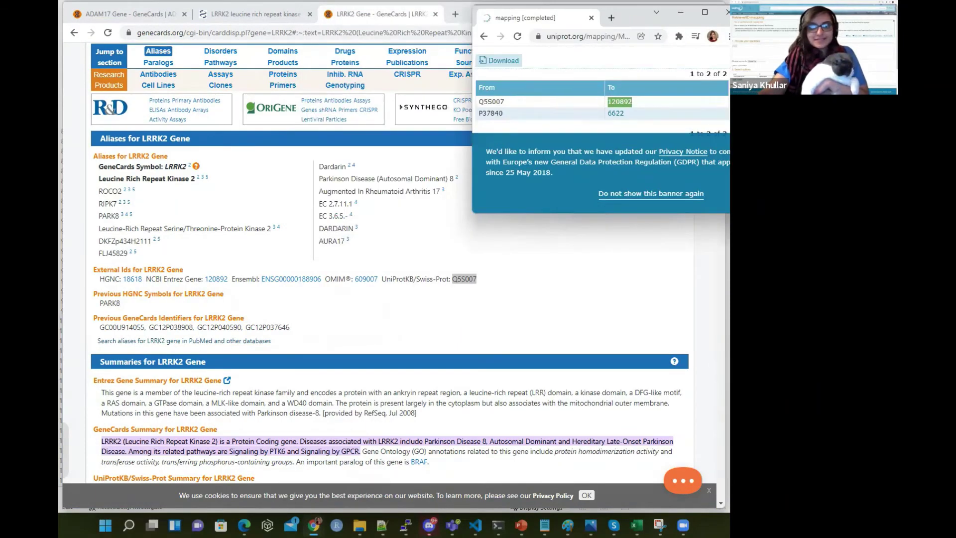
- Mark Q5S007 in yellow in both the UniProt mapping results and the GeneCards external IDs
{"action": "left_click", "coordinate": [491, 101]}
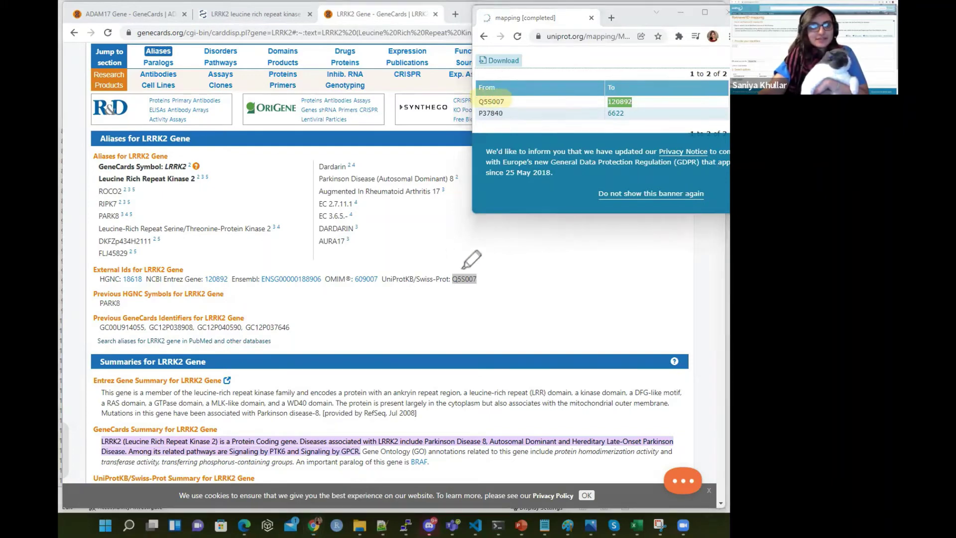
{"action": "left_click", "coordinate": [481, 275]}
{"action": "left_click_drag", "start_coordinate": [476, 277], "coordinate": [393, 277]}
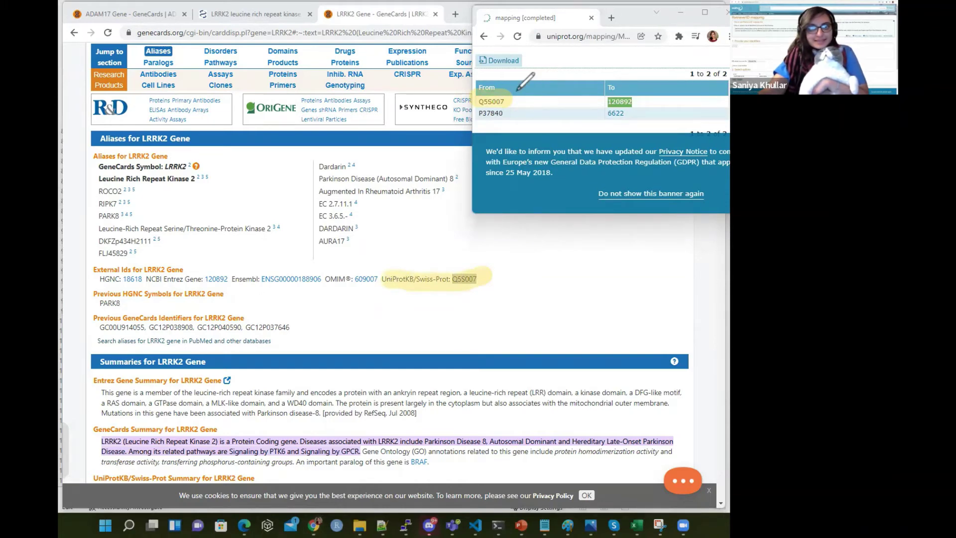
- Draw red curves linking Q5S007 to 120892 in the mapping results and on GeneCards, and from 120892 to the LRRK2 heading
{"action": "mouse_move", "coordinate": [513, 92]}
{"action": "left_mouse_down"}
{"action": "mouse_move", "coordinate": [545, 70]}
{"action": "mouse_move", "coordinate": [621, 75]}
{"action": "left_mouse_up"}
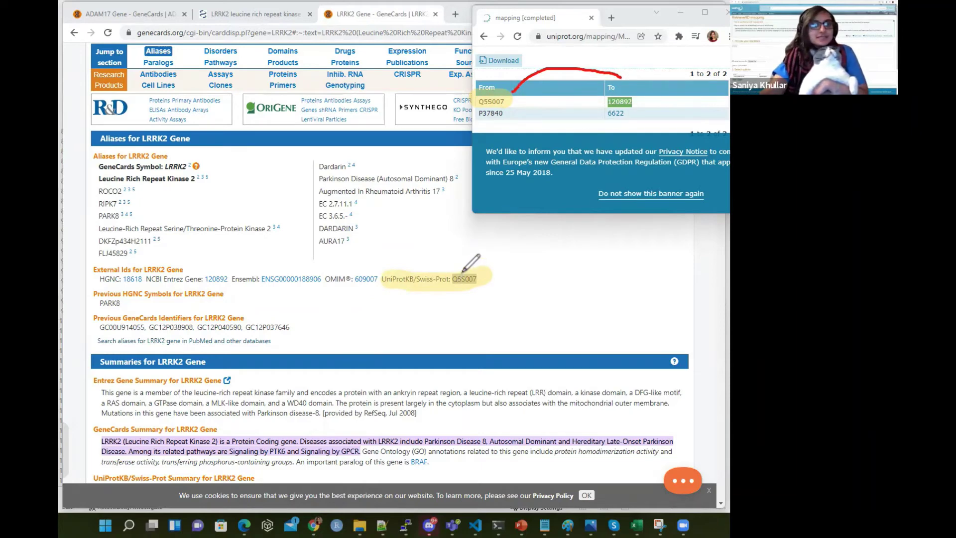
{"action": "mouse_move", "coordinate": [462, 273]}
{"action": "left_mouse_down"}
{"action": "mouse_move", "coordinate": [407, 235]}
{"action": "mouse_move", "coordinate": [299, 234]}
{"action": "mouse_move", "coordinate": [240, 250]}
{"action": "mouse_move", "coordinate": [220, 270]}
{"action": "mouse_move", "coordinate": [223, 258]}
{"action": "mouse_move", "coordinate": [229, 273]}
{"action": "left_mouse_up"}
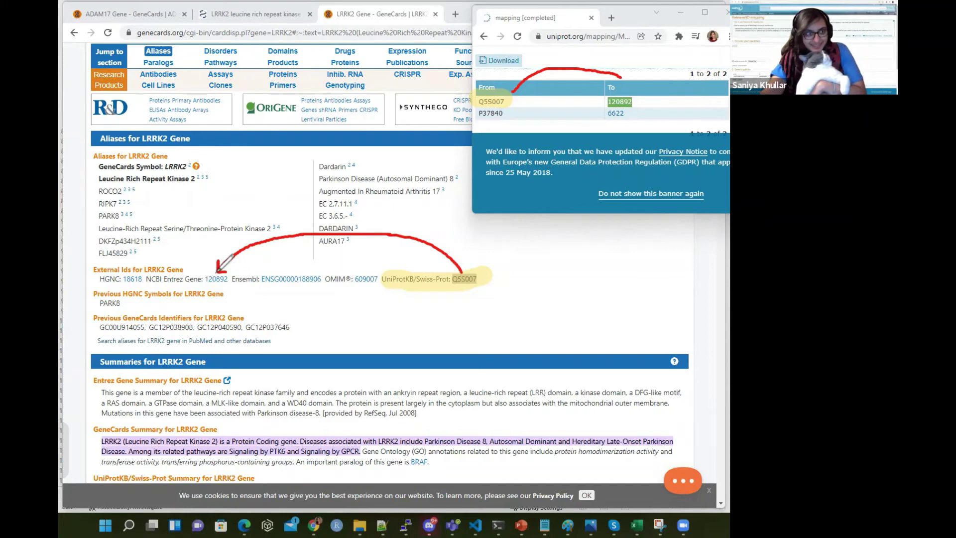
{"action": "mouse_move", "coordinate": [217, 273]}
{"action": "left_mouse_down"}
{"action": "mouse_move", "coordinate": [199, 167]}
{"action": "mouse_move", "coordinate": [172, 145]}
{"action": "left_mouse_up"}
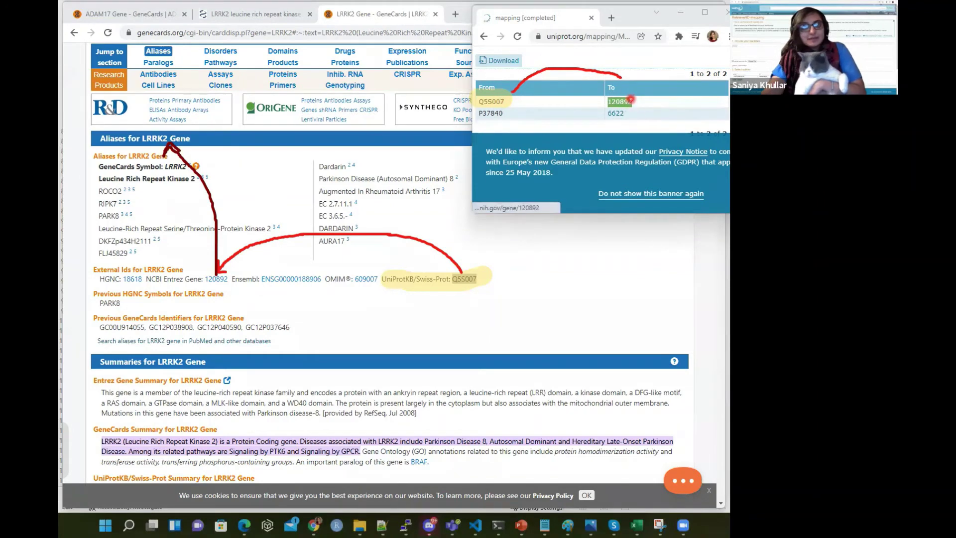
- Add the text annotation "entrez" and place it below the mapped gene IDs in the UniProt results
{"action": "left_click", "coordinate": [647, 79]}
{"action": "type", "text": "entrez"}
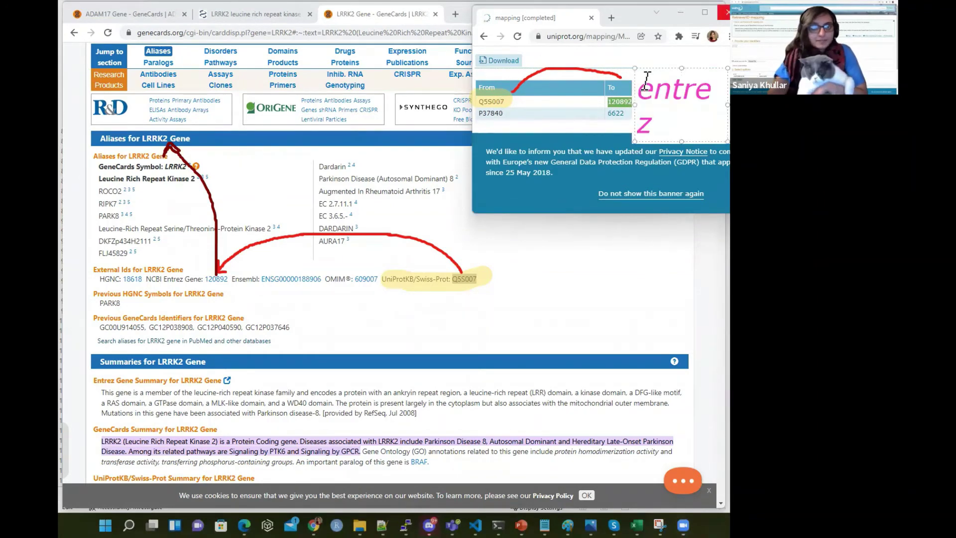
{"action": "mouse_move", "coordinate": [635, 106]}
{"action": "left_mouse_down"}
{"action": "mouse_move", "coordinate": [611, 106]}
{"action": "mouse_move", "coordinate": [652, 159]}
{"action": "left_mouse_up"}
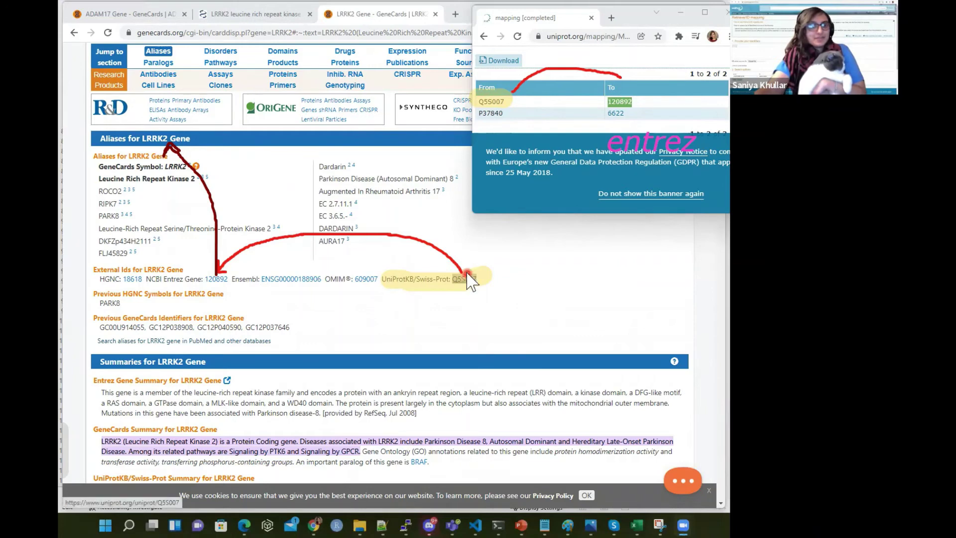
{"action": "left_click", "coordinate": [276, 279]}
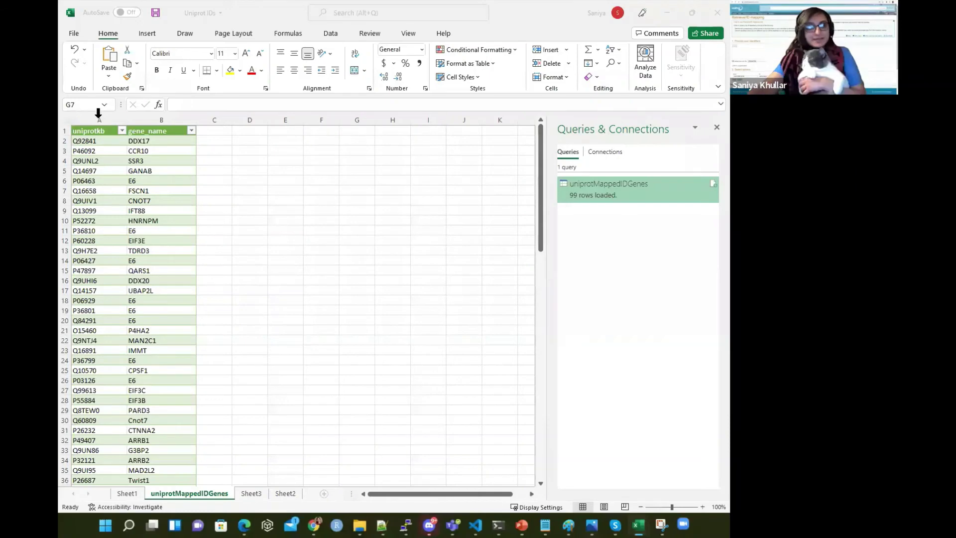
- Switch to Excel and try to select the uniprotkb column of the mapping table, starting from its first ID
{"action": "left_click", "coordinate": [96, 120]}
{"action": "left_click", "coordinate": [136, 120], "text": "shift"}
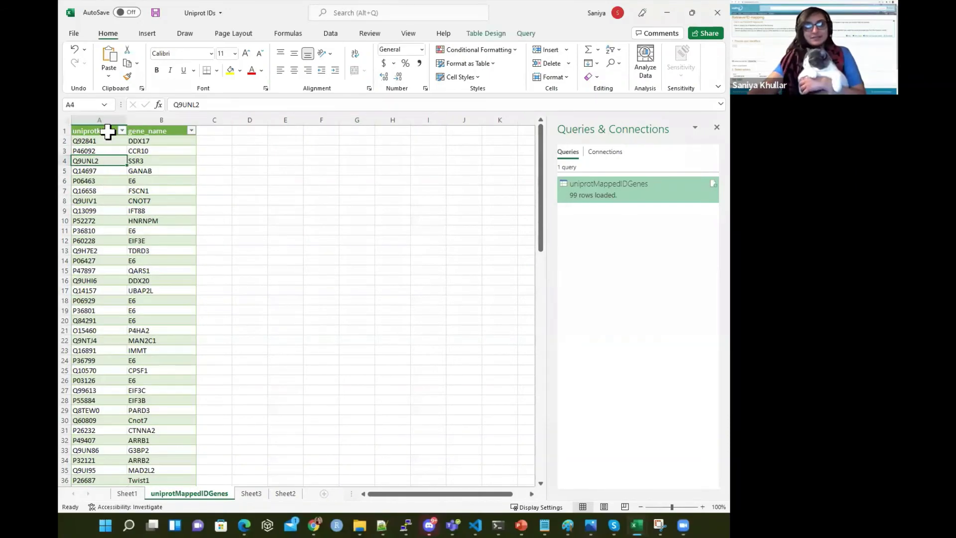
{"action": "left_click", "coordinate": [100, 141]}
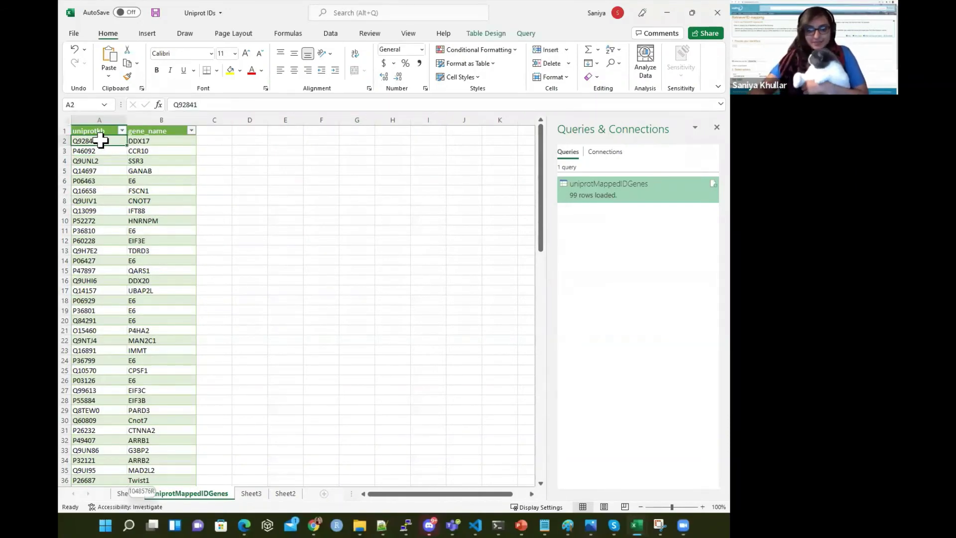
{"action": "key", "text": "ctrl+shift+Down"}
{"action": "key", "text": "ctrl+shift+Up"}
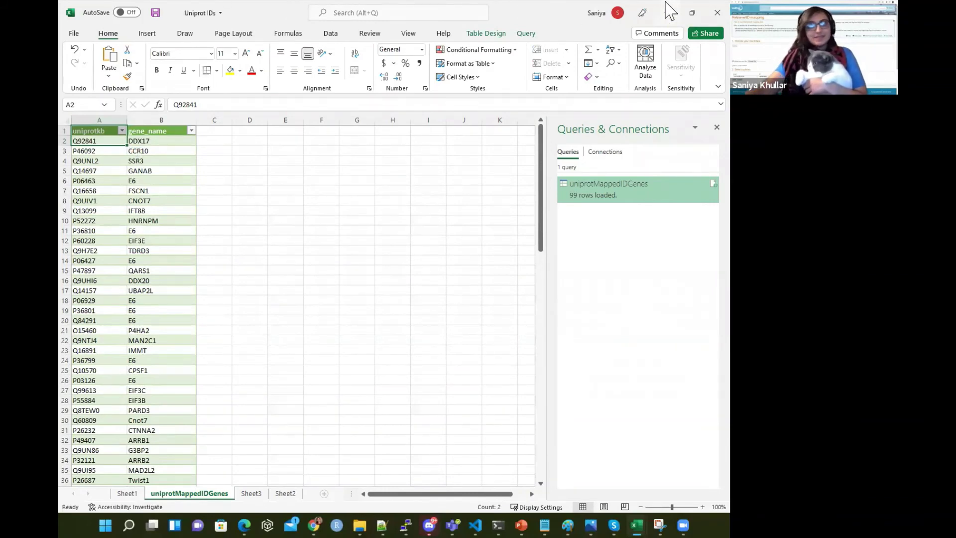
- Switch back to Chrome, maximize the UniProt mapping results window, and return to the Retrieve/ID mapping form
{"action": "key", "text": "alt+Tab"}
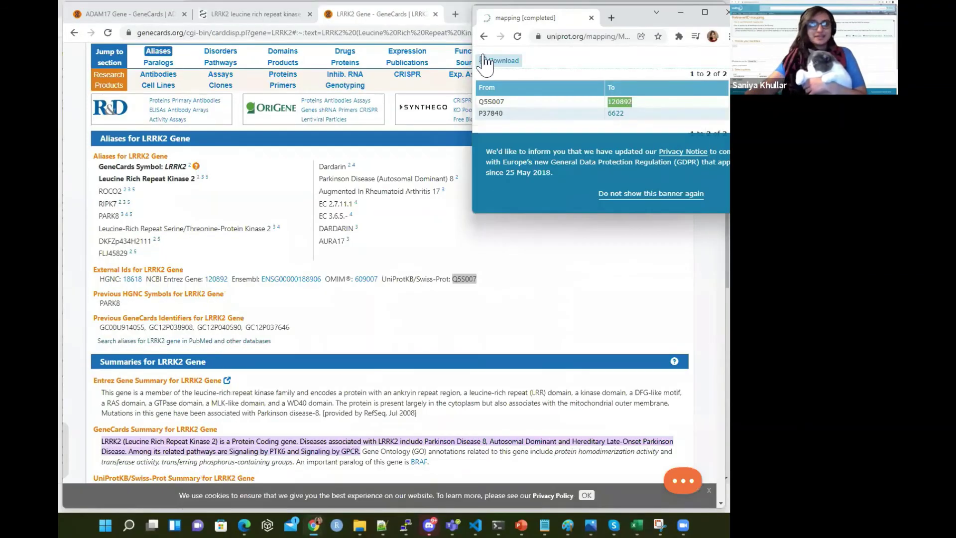
{"action": "double_click", "coordinate": [605, 20]}
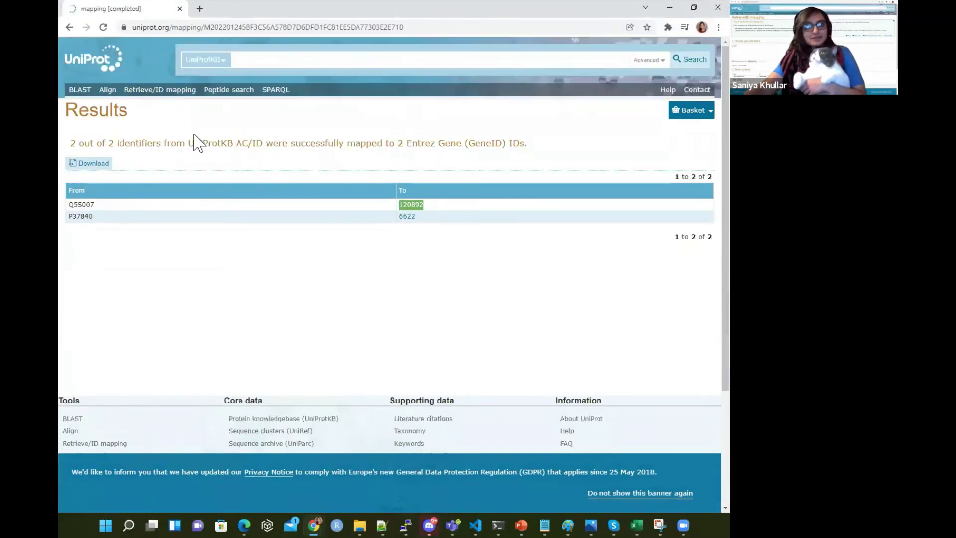
{"action": "left_click_drag", "start_coordinate": [406, 143], "coordinate": [145, 3]}
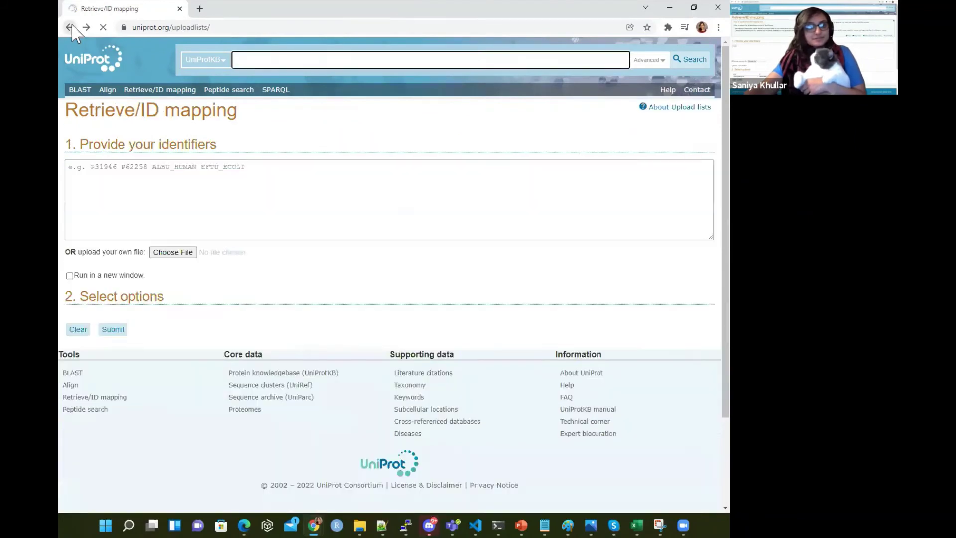
{"action": "scroll", "coordinate": [166, 421], "scroll_direction": "down", "scroll_amount": 3}
- Examine the full range of target identifier types that UniProtKB IDs can be mapped to
{"action": "left_click", "coordinate": [267, 277]}
{"action": "scroll", "coordinate": [256, 391], "scroll_direction": "down", "scroll_amount": 4}
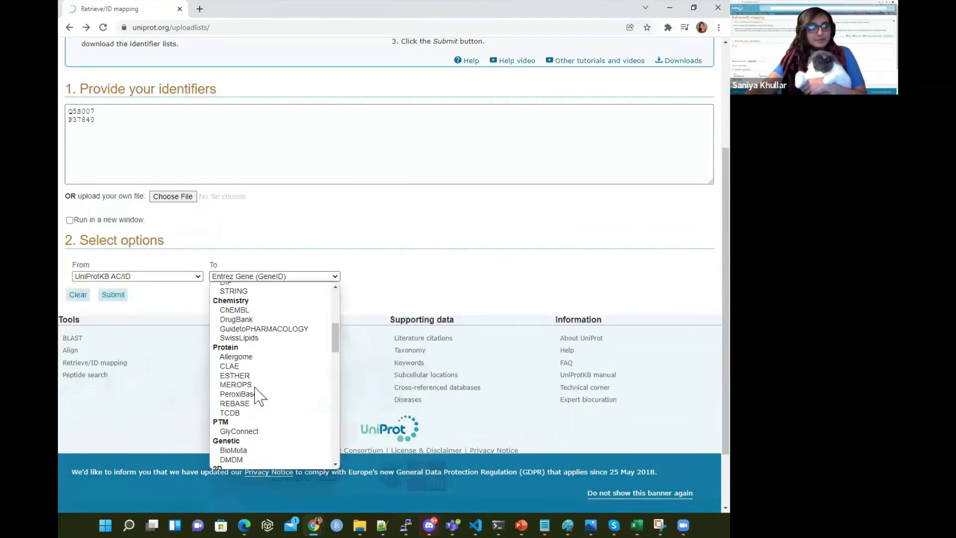
{"action": "scroll", "coordinate": [261, 398], "scroll_direction": "down", "scroll_amount": 8}
{"action": "scroll", "coordinate": [262, 403], "scroll_direction": "down", "scroll_amount": 5}
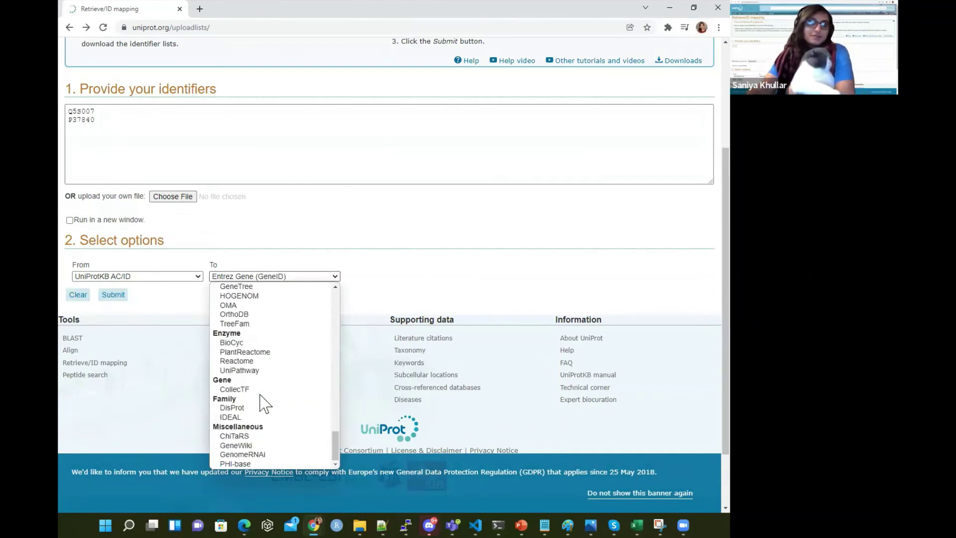
{"action": "scroll", "coordinate": [250, 436], "scroll_direction": "up", "scroll_amount": 17}
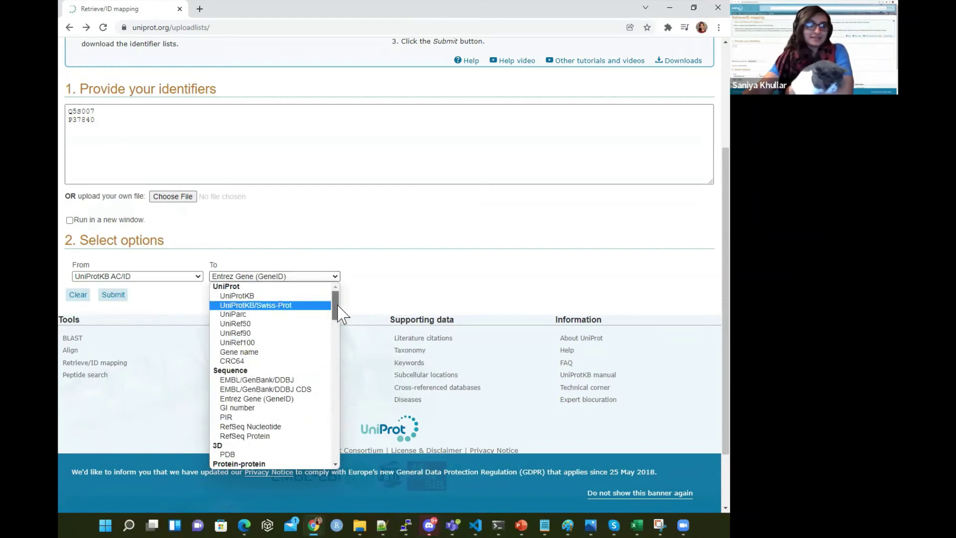
{"action": "scroll", "coordinate": [339, 307], "scroll_direction": "down", "scroll_amount": 2}
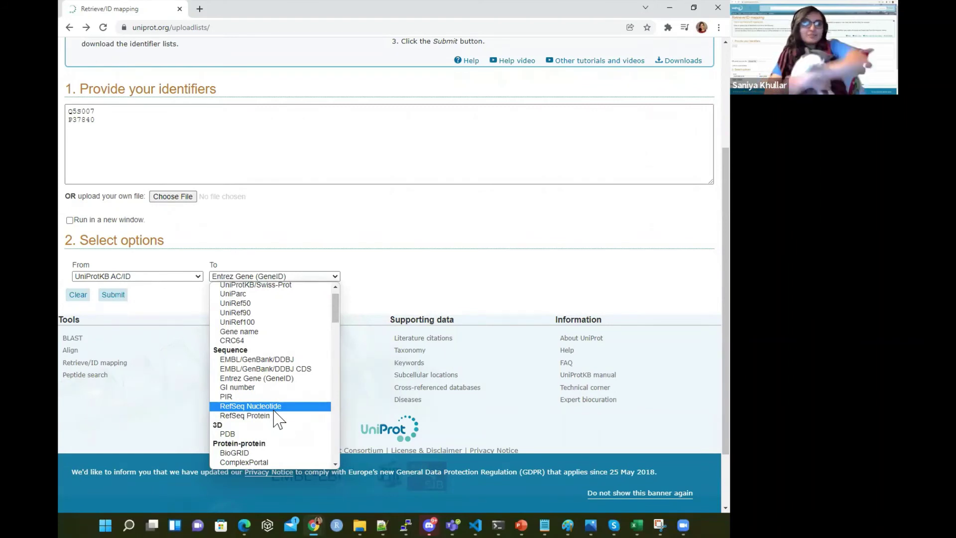
{"action": "scroll", "coordinate": [277, 420], "scroll_direction": "down", "scroll_amount": 7}
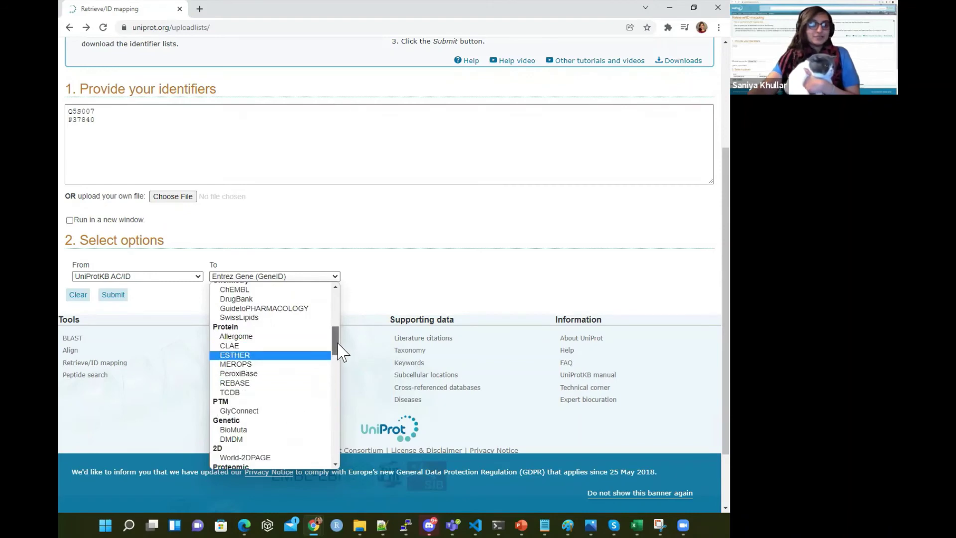
{"action": "left_click_drag", "start_coordinate": [338, 342], "coordinate": [335, 451]}
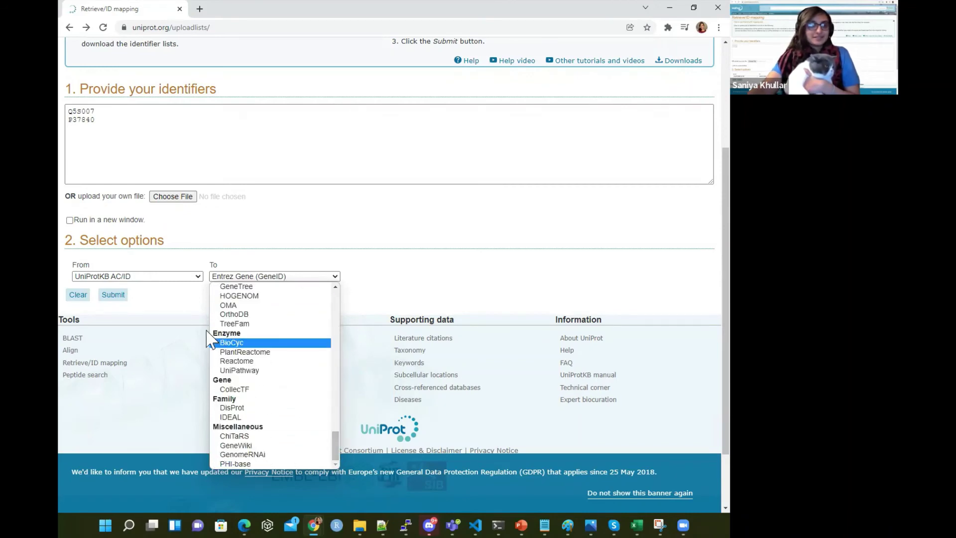
- Examine the range of source identifier types available for the mapping, leaving UniProtKB AC/ID selected
{"action": "left_click", "coordinate": [144, 276]}
{"action": "scroll", "coordinate": [160, 356], "scroll_direction": "down", "scroll_amount": 10}
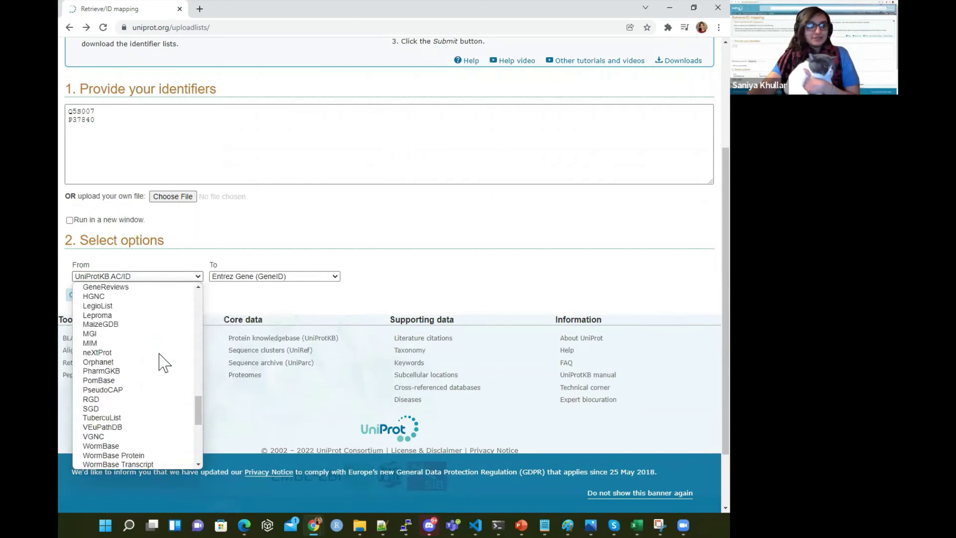
{"action": "scroll", "coordinate": [160, 354], "scroll_direction": "down", "scroll_amount": 3}
{"action": "left_click", "coordinate": [420, 262]}
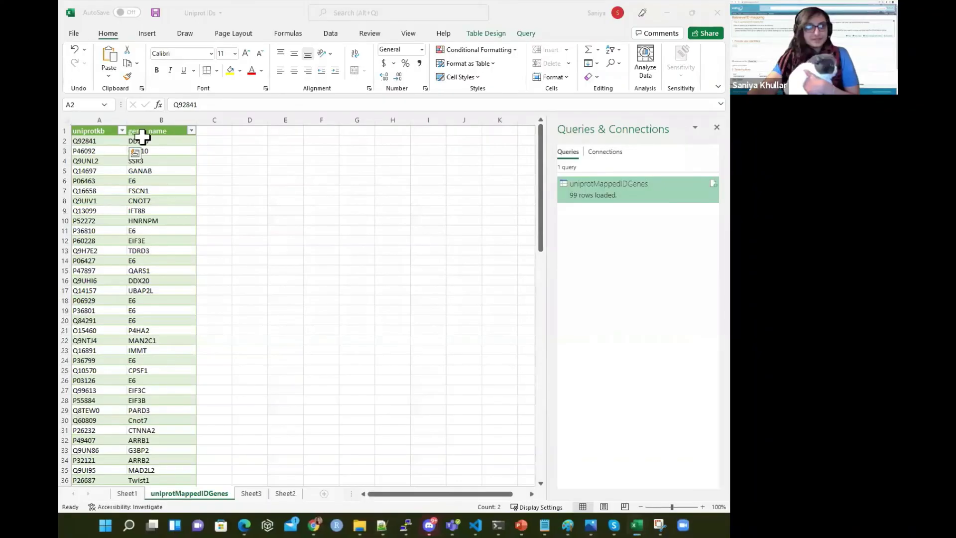
- In Excel, copy all gene names in the gene_name column, starting from DDX17 in B2
{"action": "left_click", "coordinate": [143, 139]}
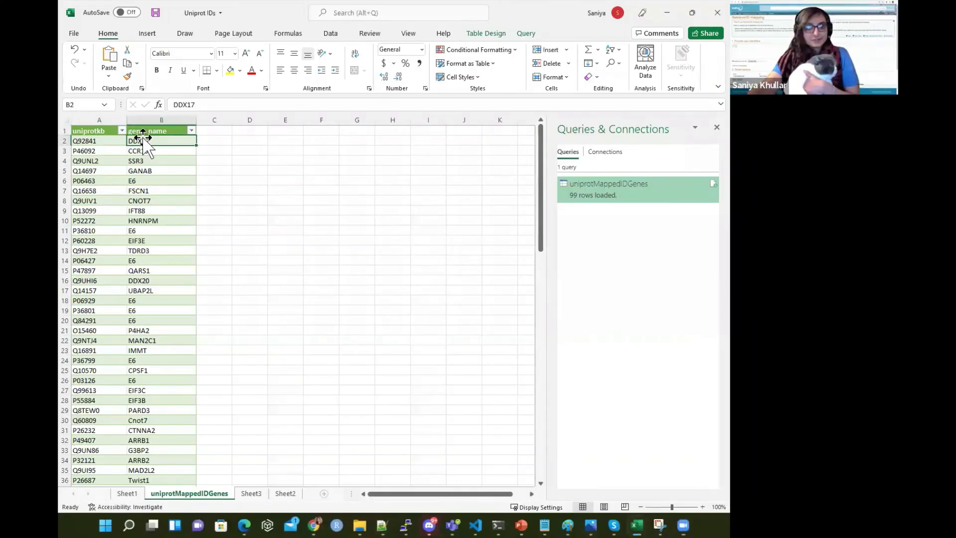
{"action": "key", "text": "ctrl+shift+Down"}
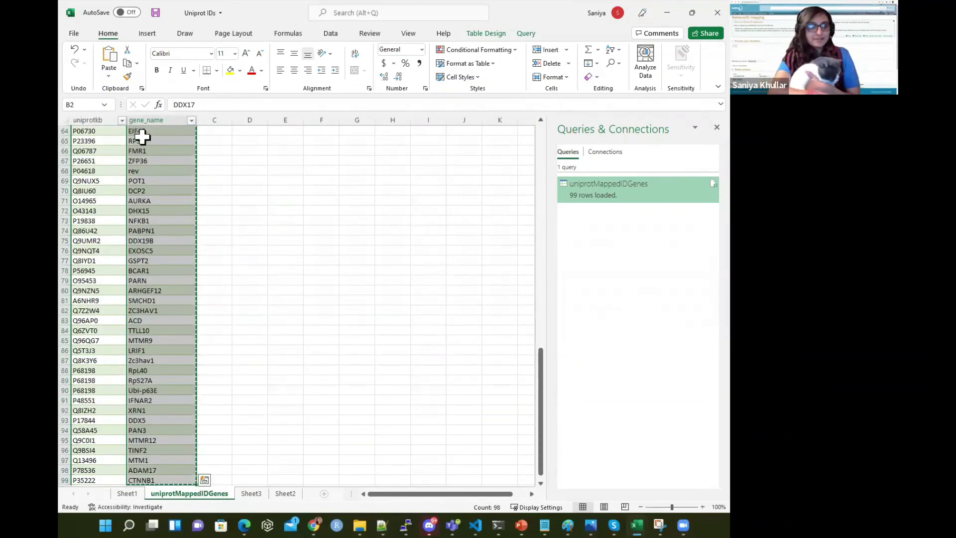
{"action": "key", "text": "ctrl+c"}
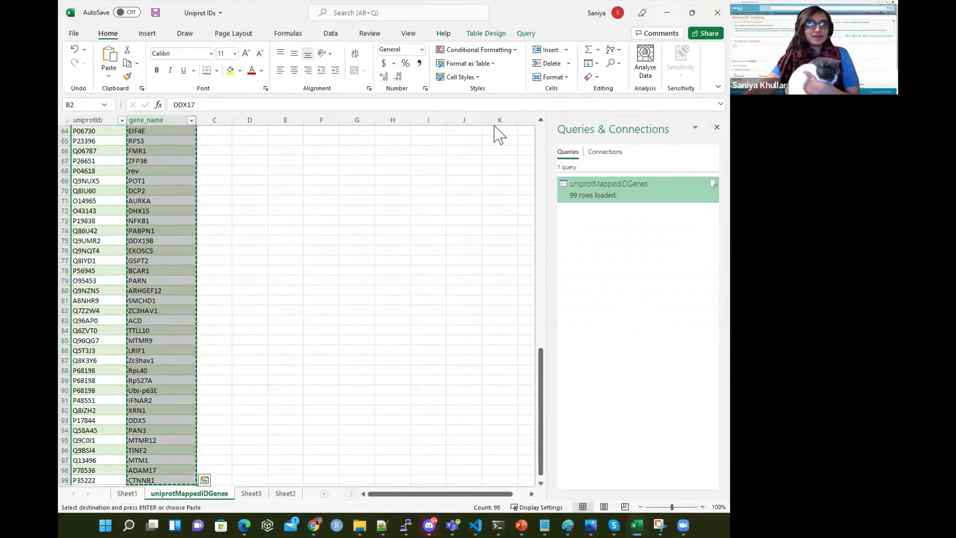
- Switch to Chrome, replace the two UniProt IDs in the mapping form with the copied gene names, and set the source type to Gene name
{"action": "key", "text": "alt+Tab"}
{"action": "left_click_drag", "start_coordinate": [145, 172], "coordinate": [80, 84]}
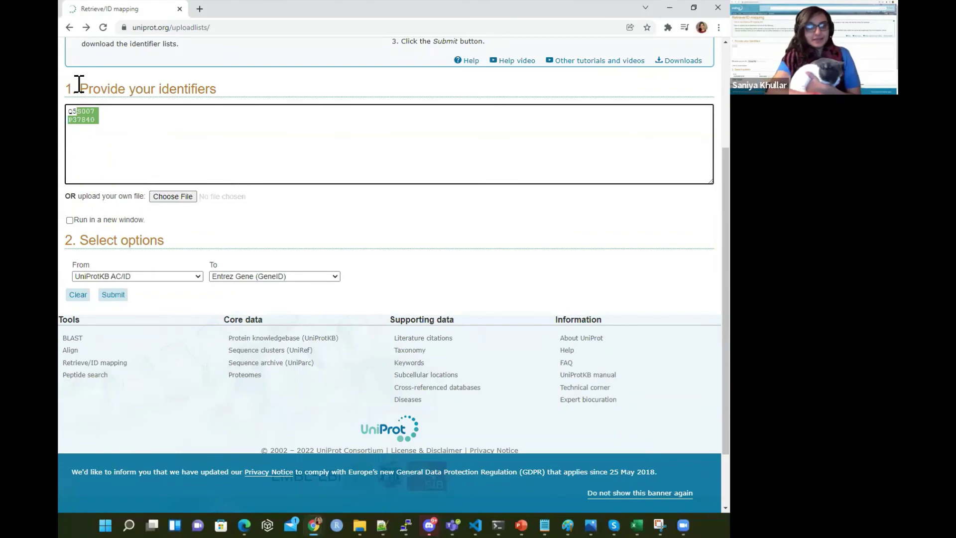
{"action": "key", "text": "BackSpace"}
{"action": "key", "text": "BackSpace"}
{"action": "key", "text": "BackSpace"}
{"action": "key", "text": "ctrl+v"}
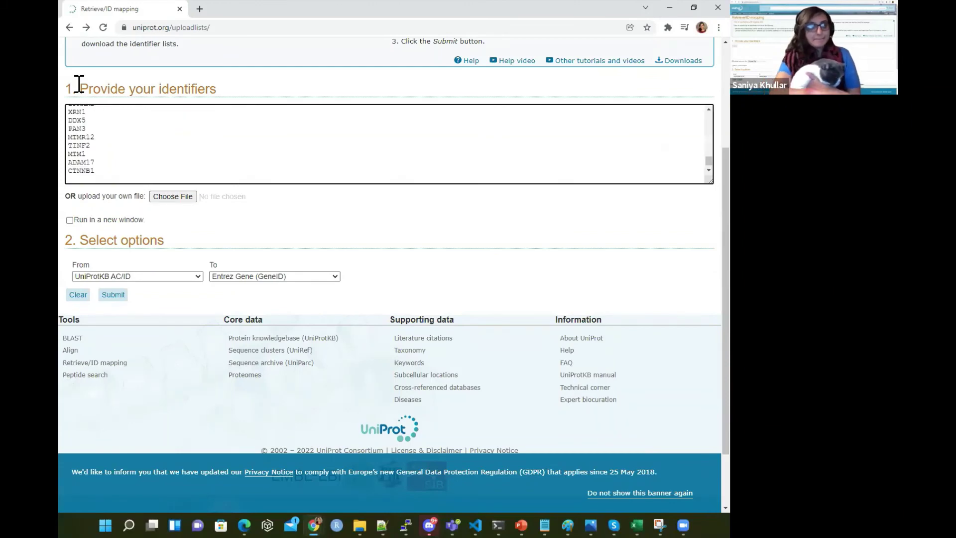
{"action": "left_click", "coordinate": [140, 277]}
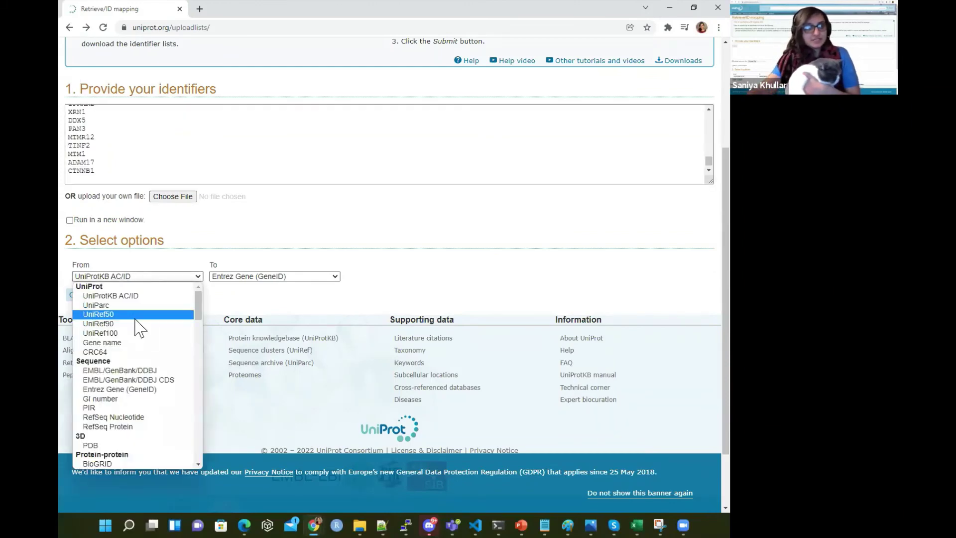
{"action": "left_click", "coordinate": [128, 343]}
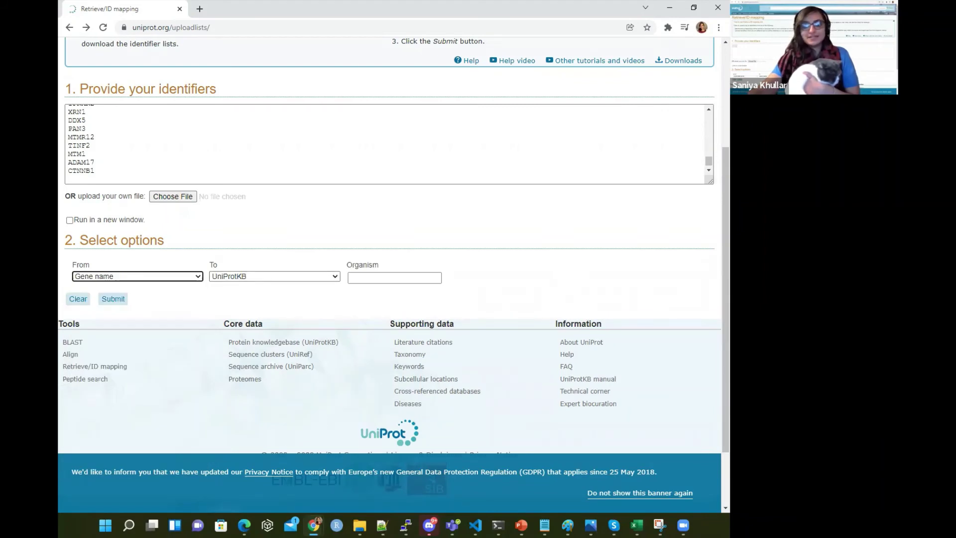
- Switch back to Excel, check the gene_name column from its first entry, and shrink the window so the UniProt form shows behind it
{"action": "key", "text": "alt+Tab"}
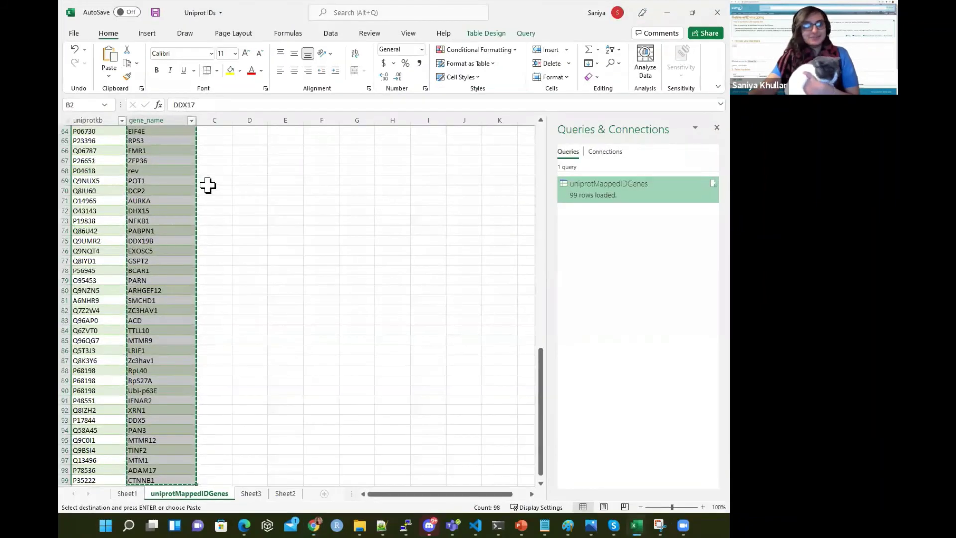
{"action": "scroll", "coordinate": [205, 184], "scroll_direction": "up", "scroll_amount": 15}
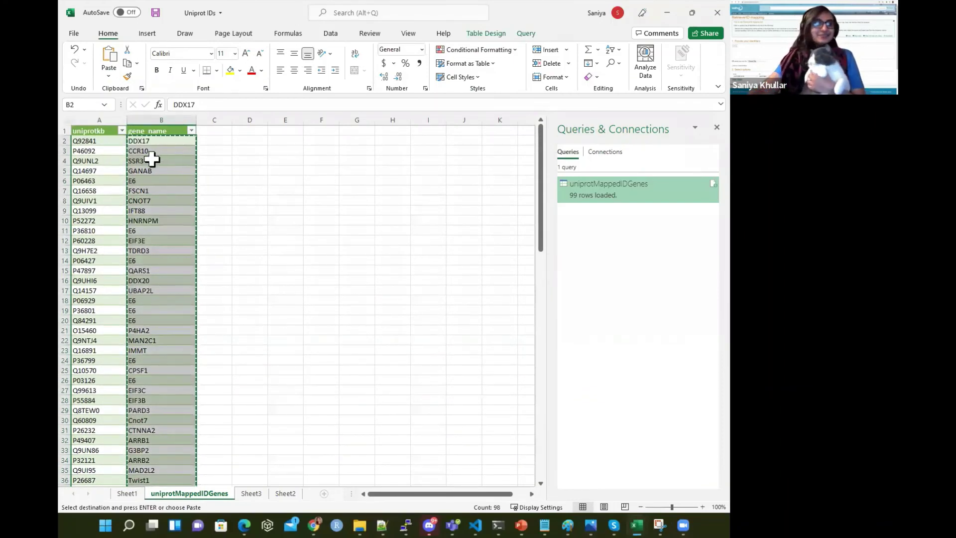
{"action": "left_click", "coordinate": [154, 144]}
{"action": "scroll", "coordinate": [145, 231], "scroll_direction": "down", "scroll_amount": 1}
{"action": "scroll", "coordinate": [145, 231], "scroll_direction": "up", "scroll_amount": 1}
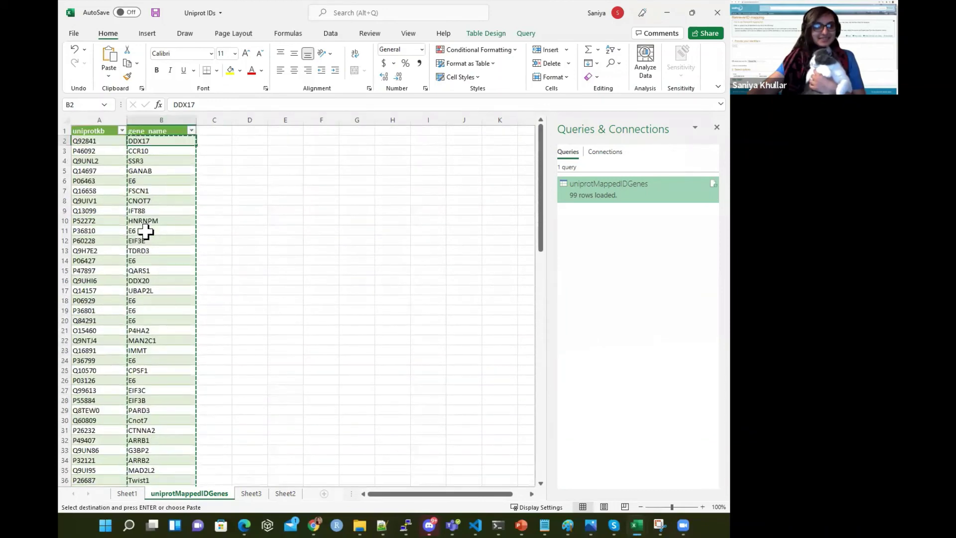
{"action": "double_click", "coordinate": [494, 14]}
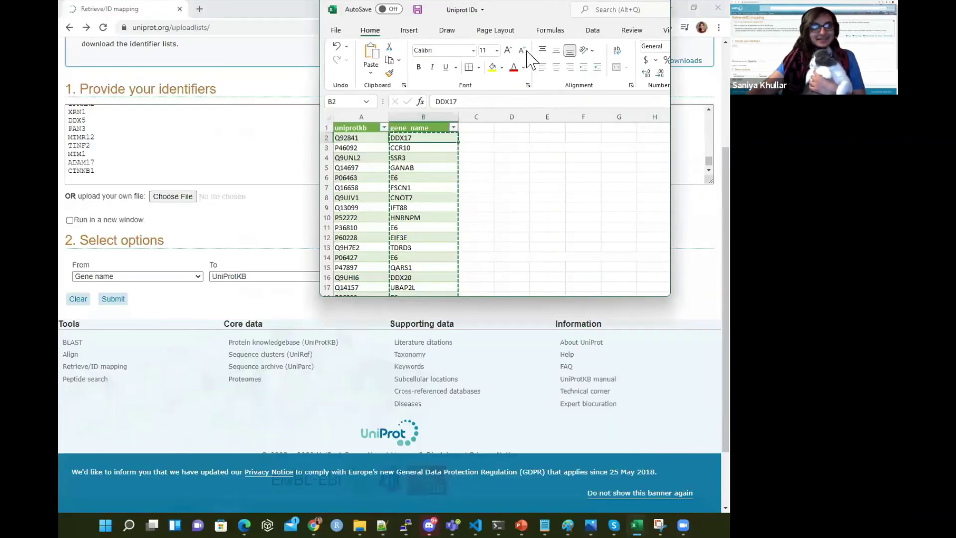
- Replace the whole identifier list in the UniProt form with the copied gene names and submit the Gene name to UniProtKB mapping
{"action": "left_click", "coordinate": [224, 154]}
{"action": "key", "text": "ctrl+a"}
{"action": "key", "text": "ctrl+v"}
{"action": "scroll", "coordinate": [224, 155], "scroll_direction": "up", "scroll_amount": 10}
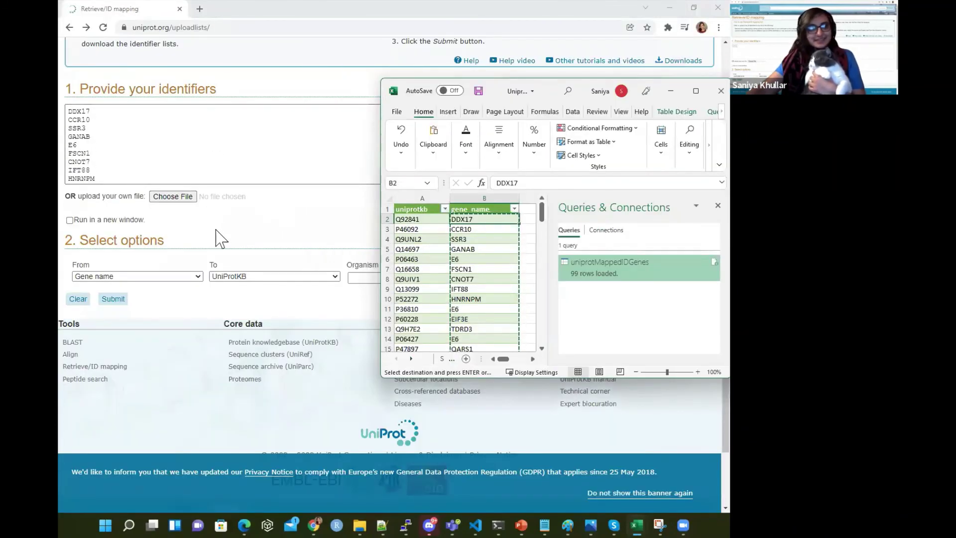
{"action": "left_click", "coordinate": [124, 309]}
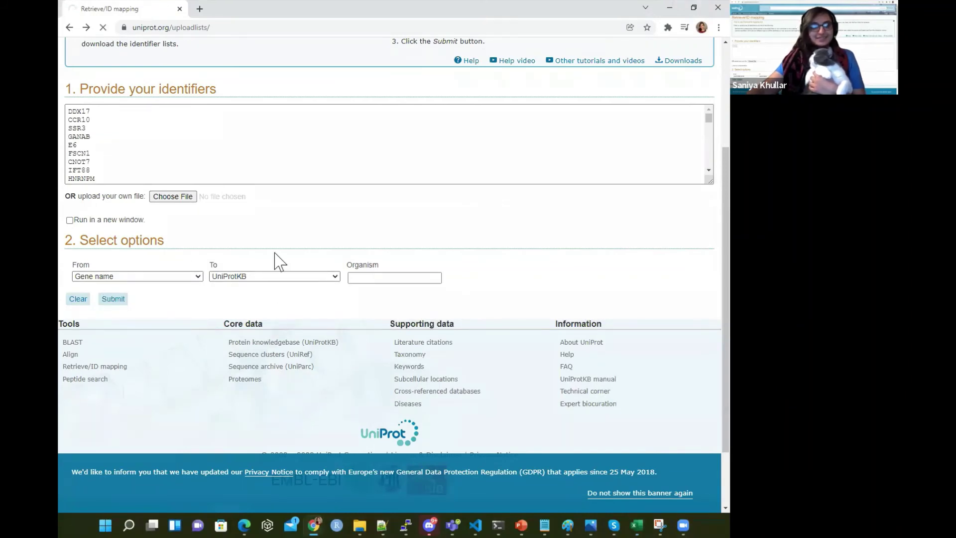
- Restrict the mapping to the organism Homo sapiens (Human) [9606] and submit it
{"action": "left_click", "coordinate": [395, 284]}
{"action": "type", "text": "ho"}
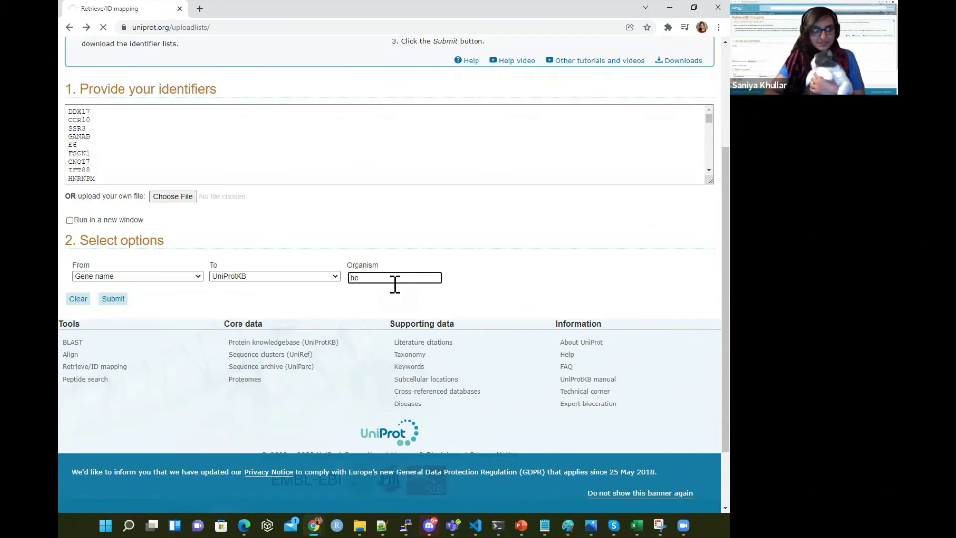
{"action": "type", "text": "mo sapi"}
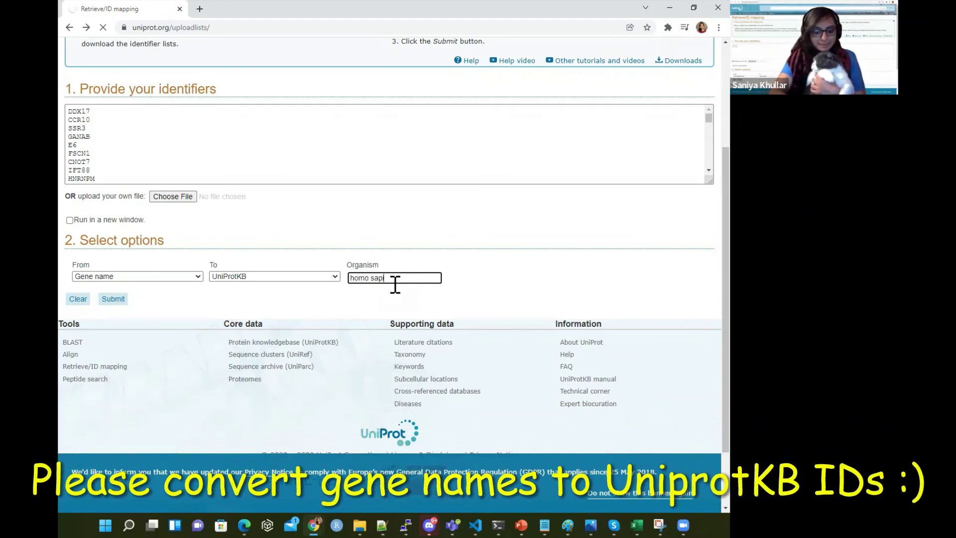
{"action": "type", "text": "ens"}
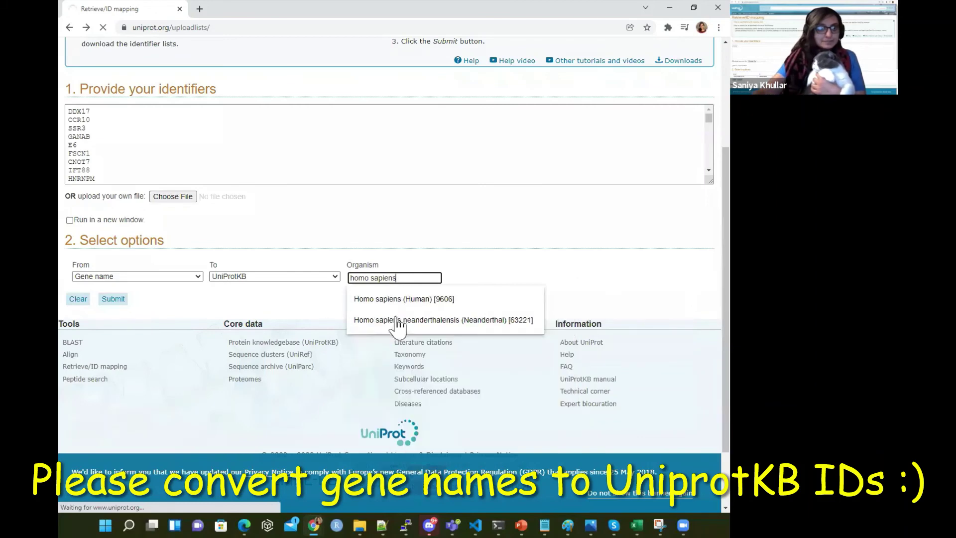
{"action": "left_click", "coordinate": [396, 299]}
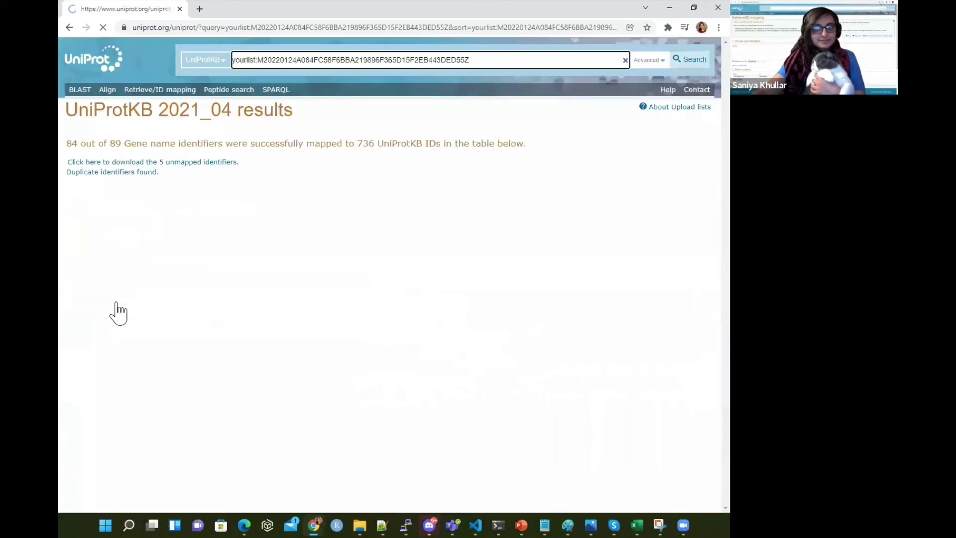
- Review the results table to see which UniProtKB entries each gene name maps to
{"action": "scroll", "coordinate": [420, 318], "scroll_direction": "down", "scroll_amount": 1}
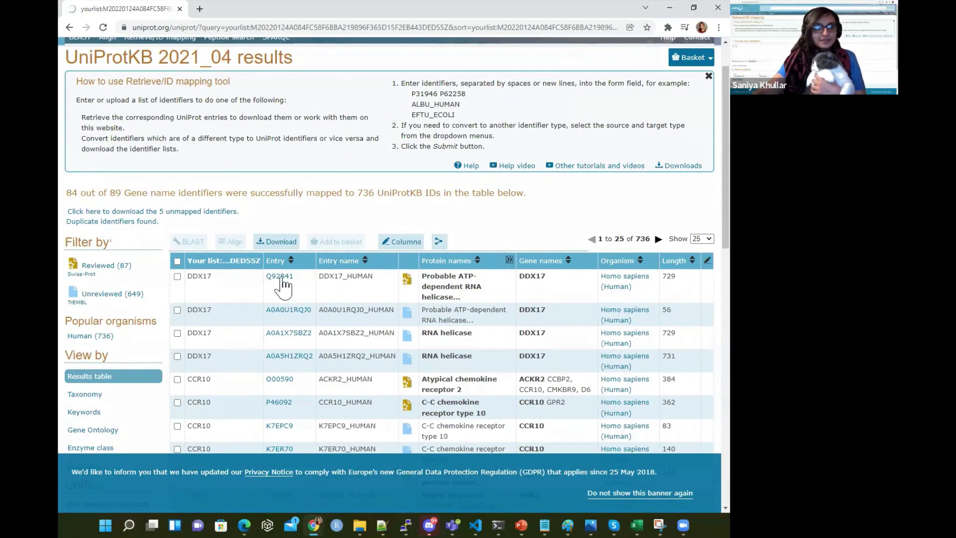
{"action": "scroll", "coordinate": [282, 415], "scroll_direction": "down", "scroll_amount": 8}
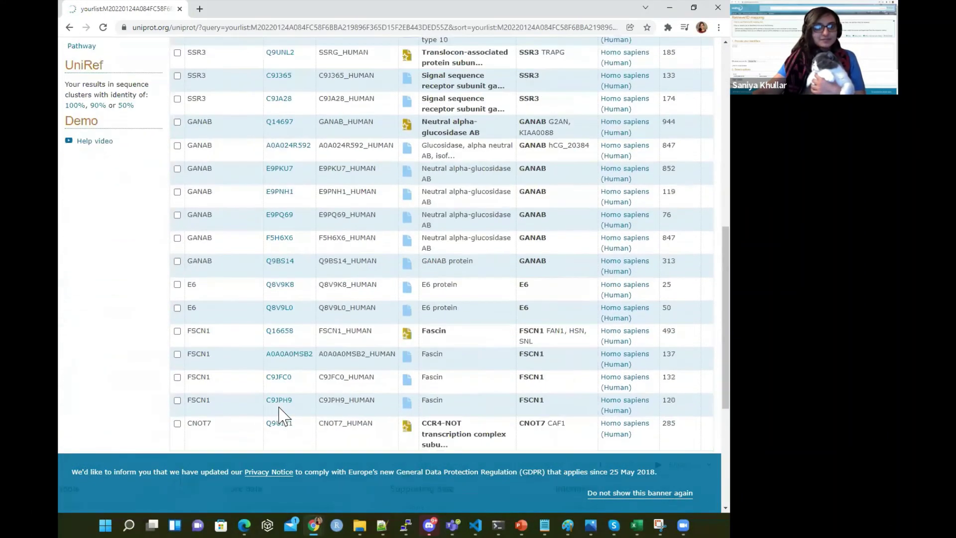
{"action": "scroll", "coordinate": [282, 415], "scroll_direction": "up", "scroll_amount": 7}
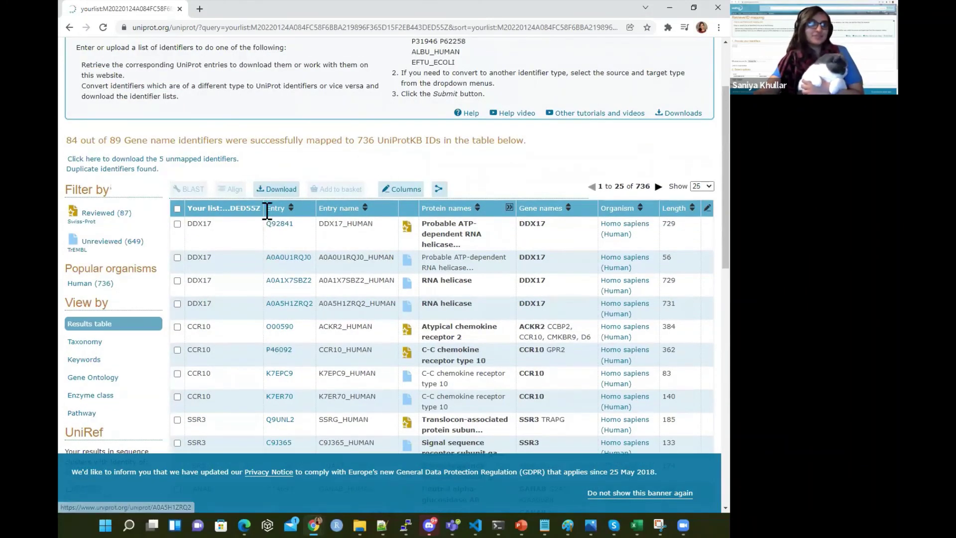
{"action": "scroll", "coordinate": [459, 339], "scroll_direction": "down", "scroll_amount": 9}
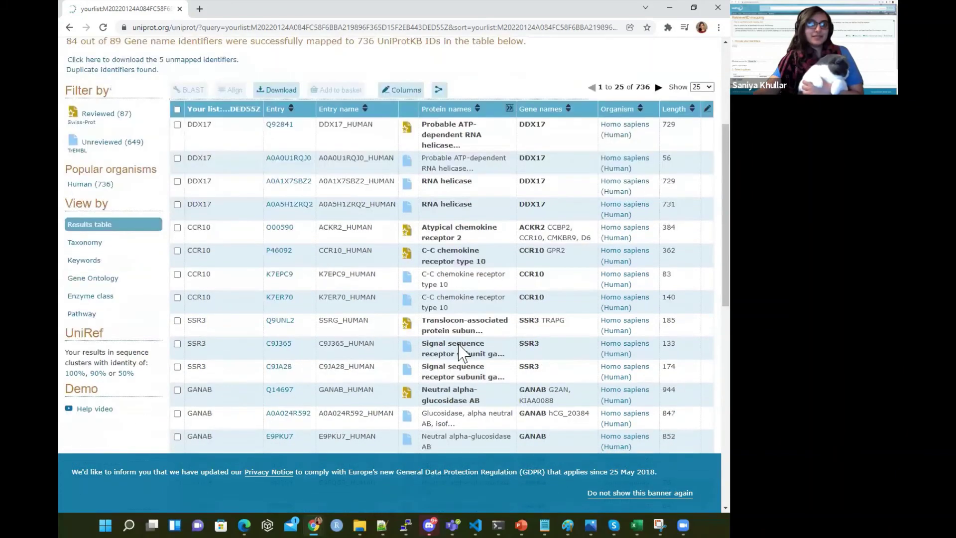